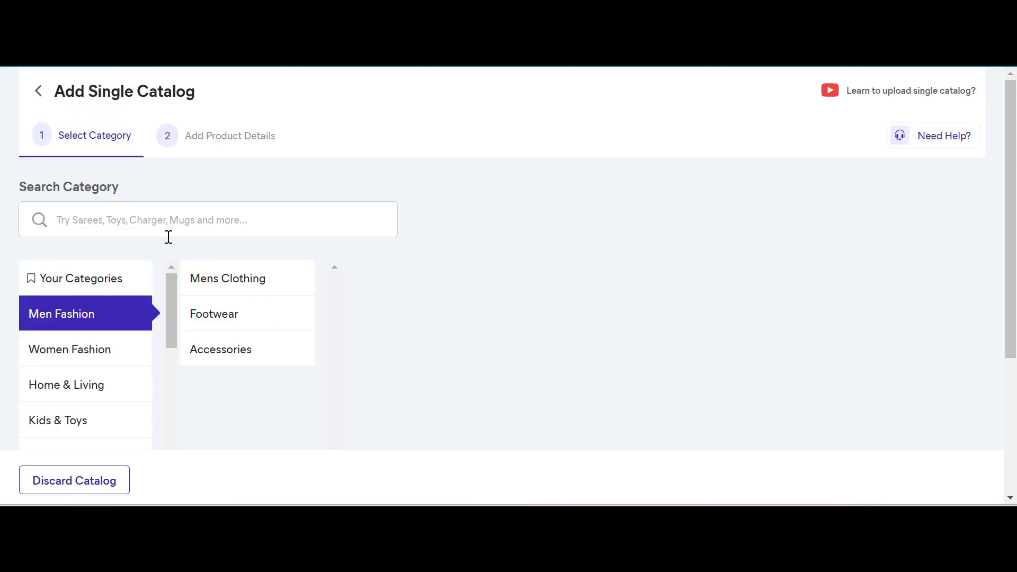
# - Search the catalog categories for "water bottle" and choose Water Bottles in Home & Kitchen
pyautogui.click(217, 216)
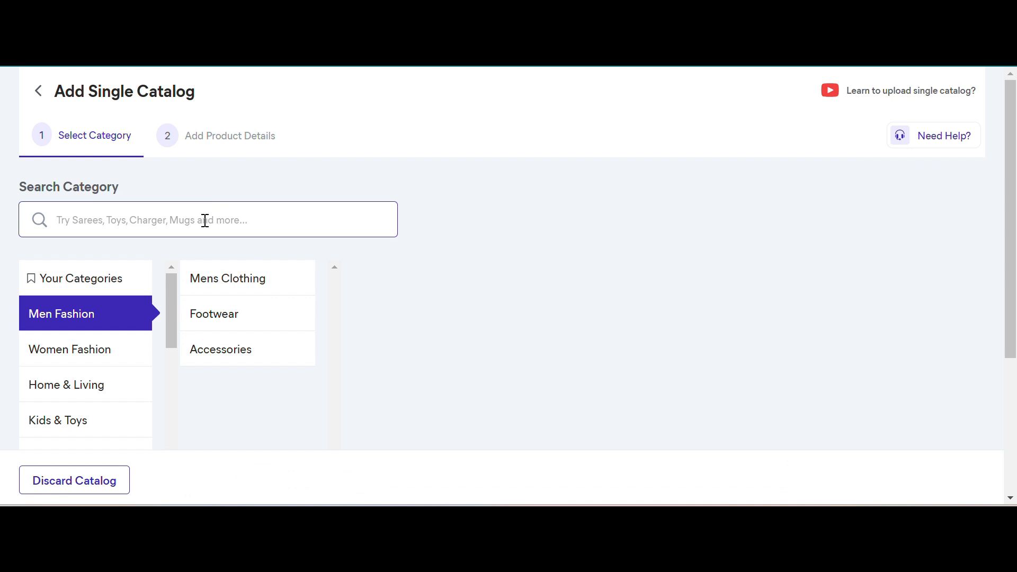
pyautogui.scroll(-5, 100, 415)
pyautogui.scroll(-10, 100, 416)
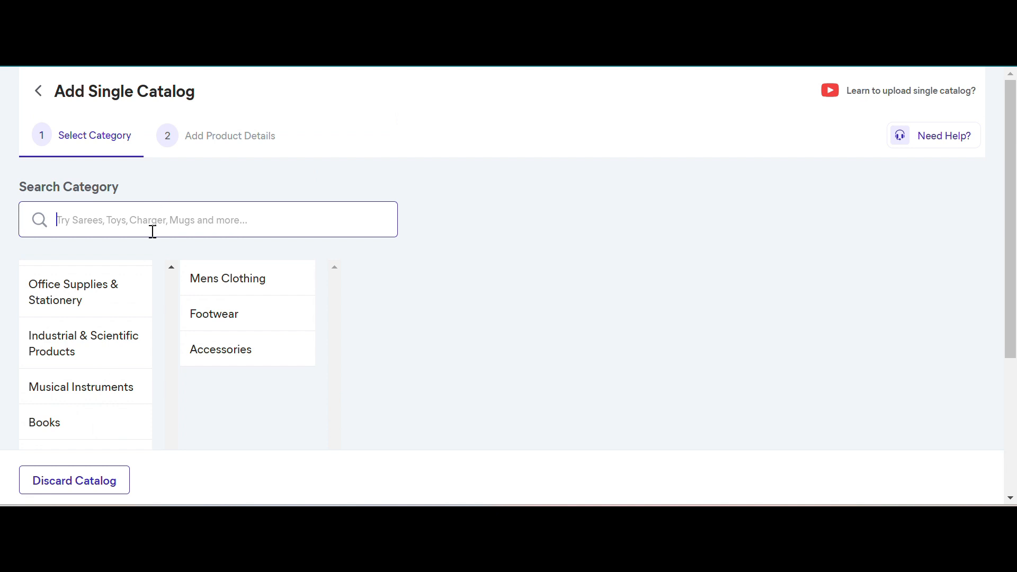
pyautogui.write('wate')
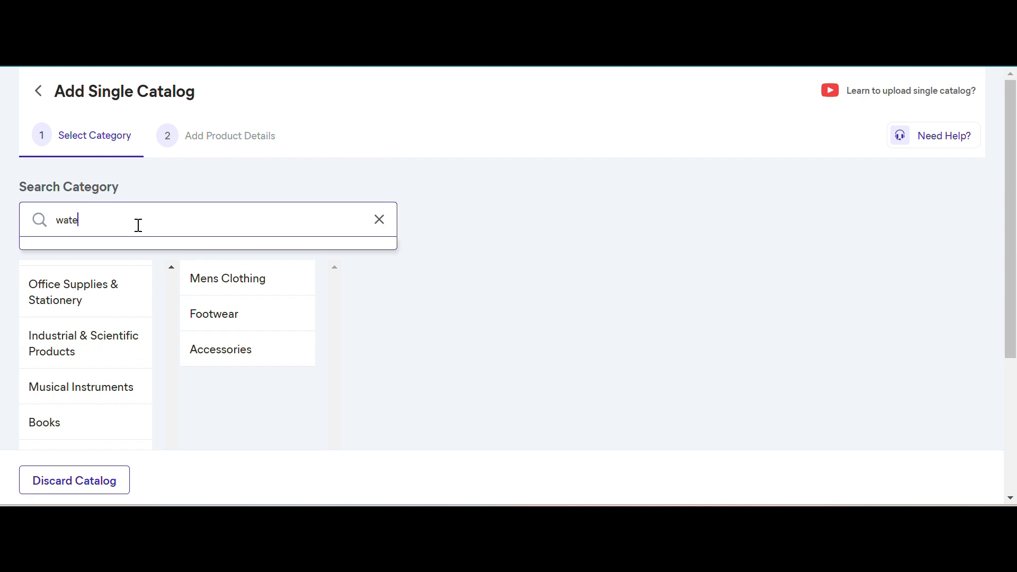
pyautogui.write('r bottle')
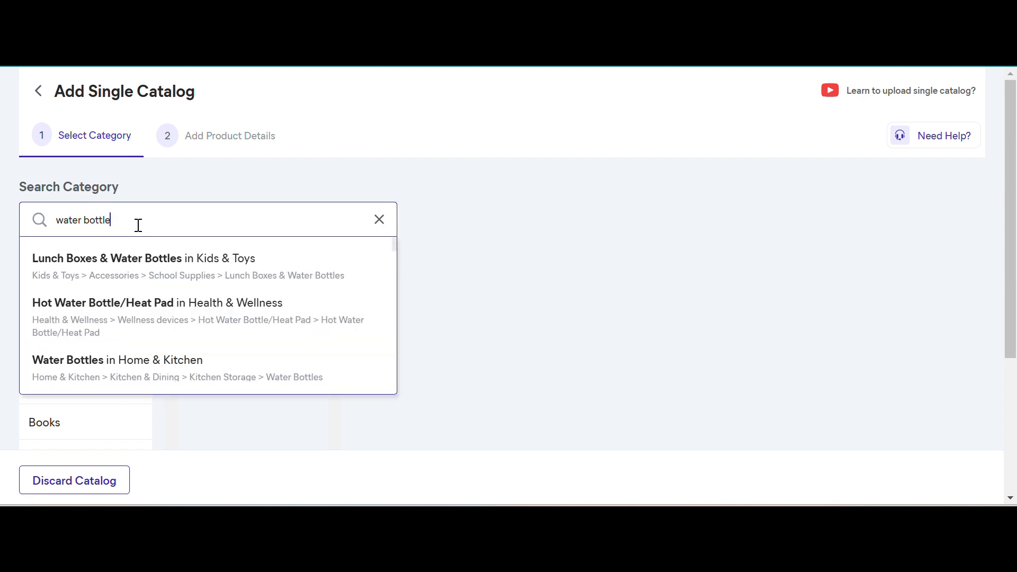
pyautogui.click(153, 277)
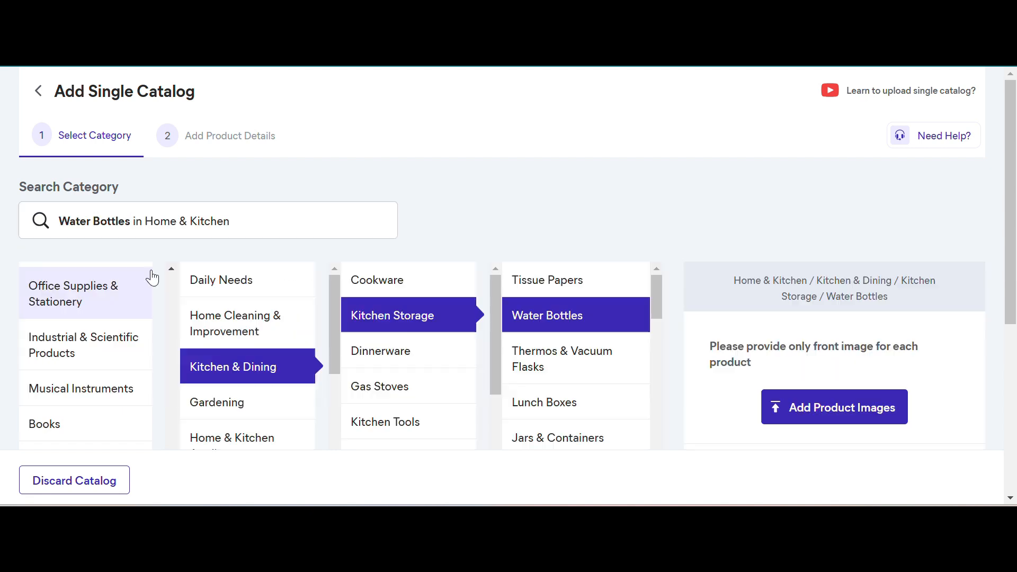
# - Review the chosen category path through Home & Kitchen, Kitchen & Dining, Kitchen Storage and Water Bottles, plus the sample product image
pyautogui.scroll(-5, 86, 365)
pyautogui.scroll(10, 87, 368)
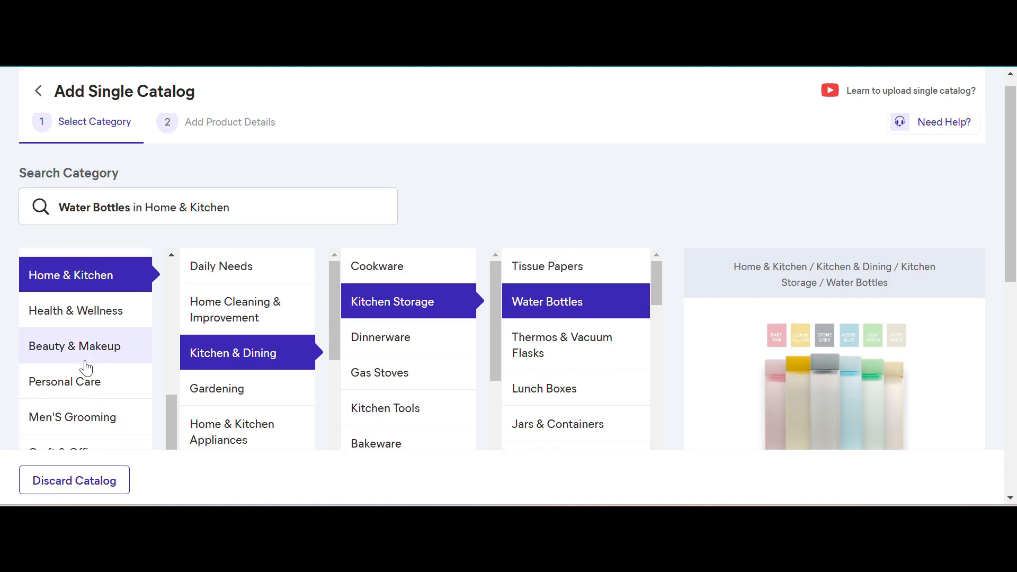
pyautogui.scroll(3, 85, 367)
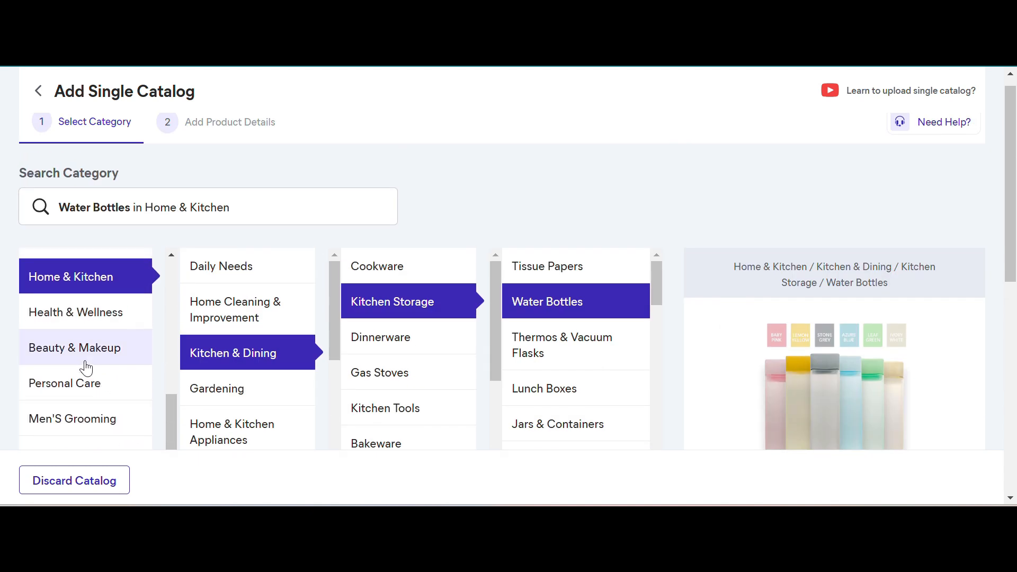
pyautogui.scroll(-3, 85, 370)
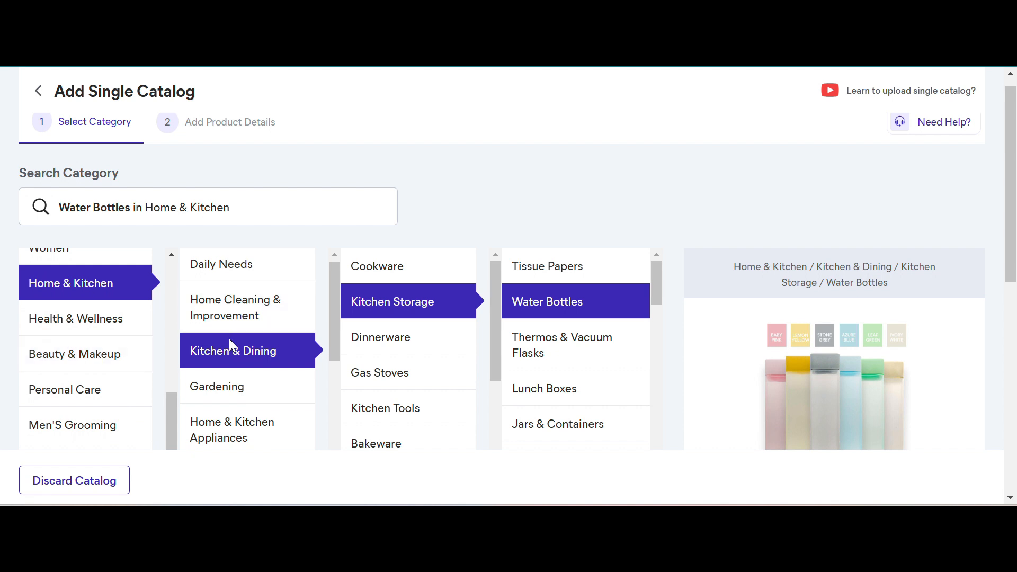
pyautogui.scroll(-2, 229, 344)
pyautogui.scroll(-1, 405, 324)
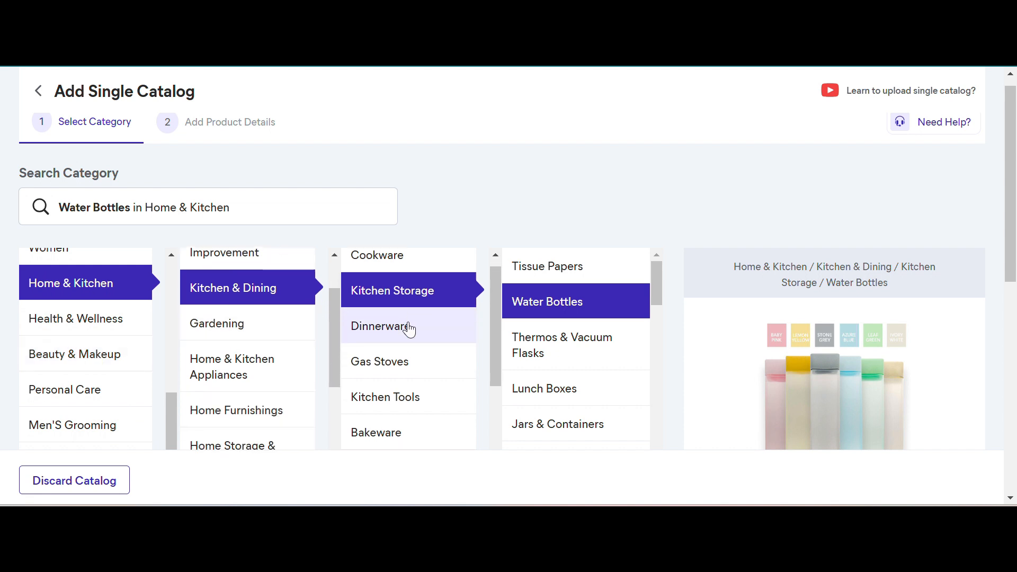
pyautogui.scroll(-1, 590, 317)
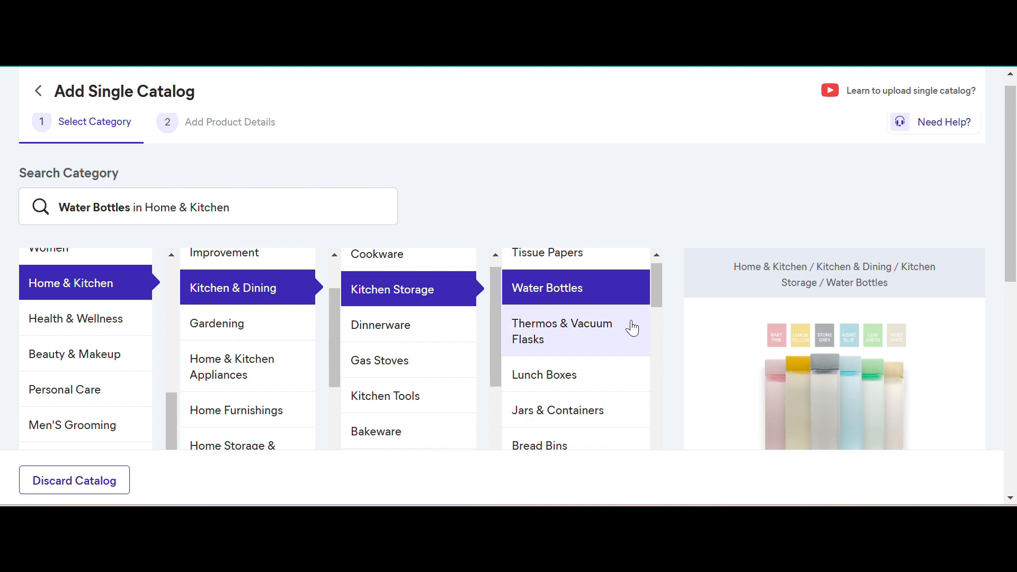
pyautogui.scroll(-1, 632, 328)
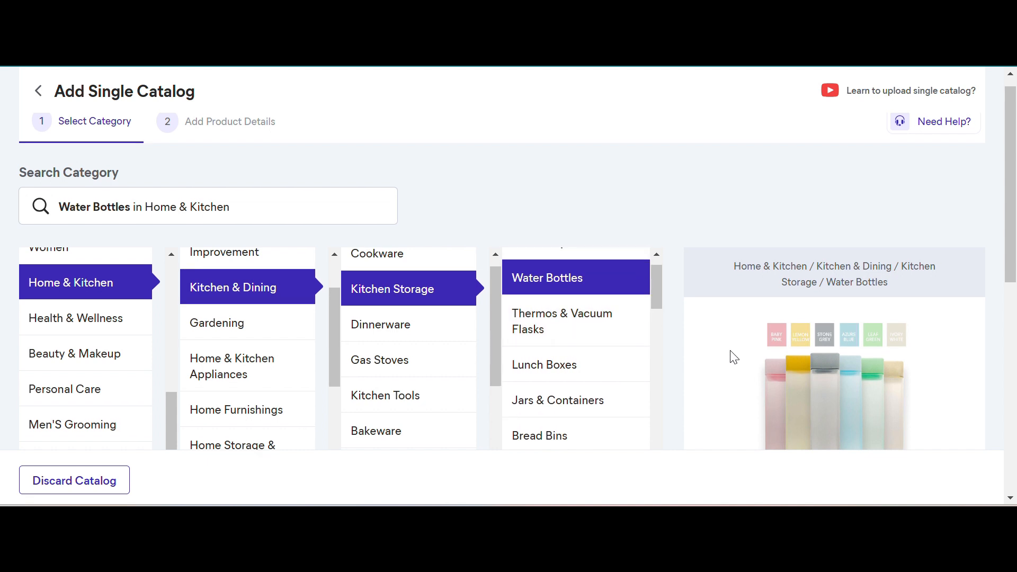
pyautogui.scroll(-1, 734, 359)
pyautogui.scroll(-1, 734, 357)
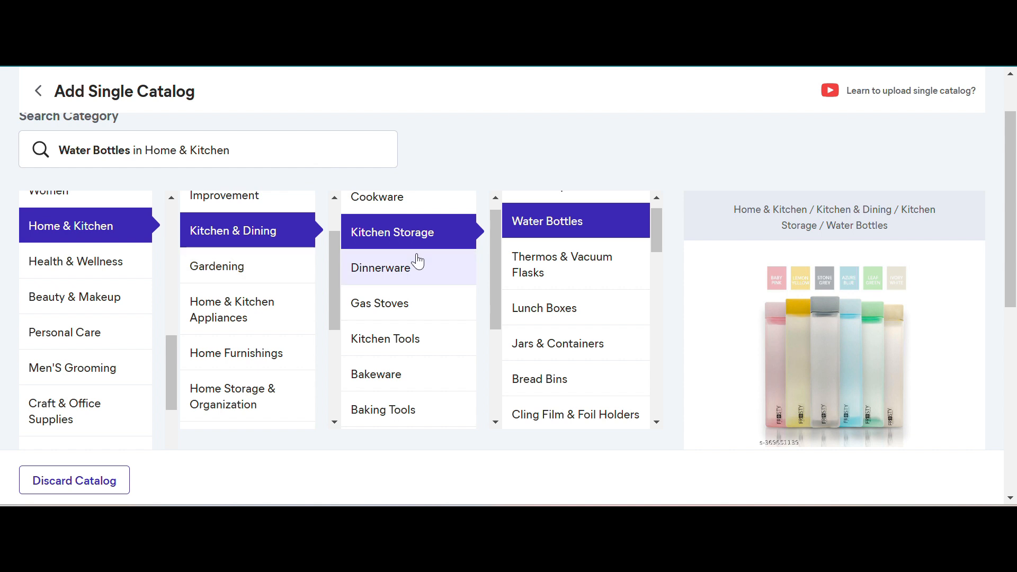
# - Add the front images bottle-1294706_1280 - Copy and bottle-668746_1280 - Copy as products for the catalog
pyautogui.scroll(-2, 801, 344)
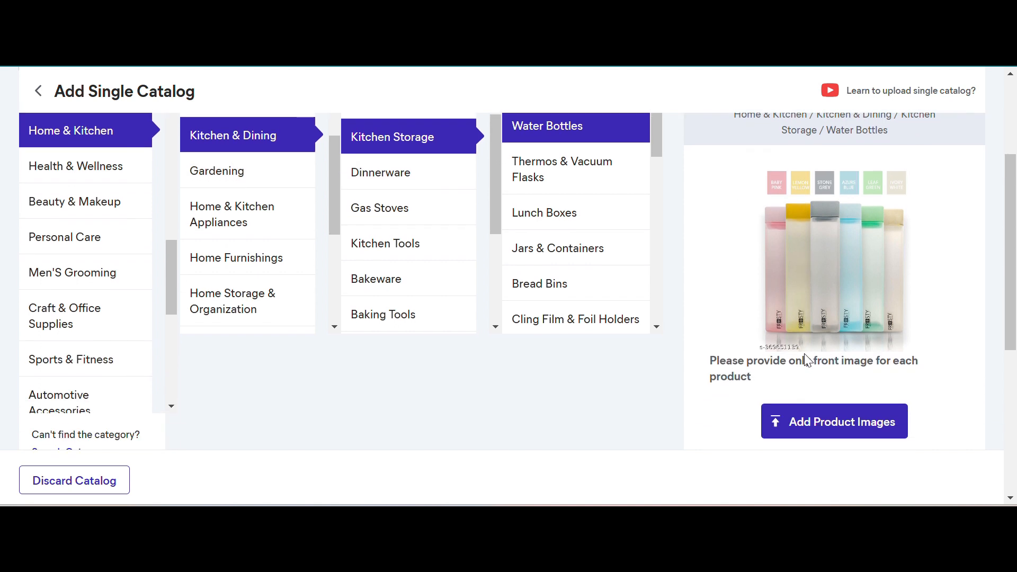
pyautogui.click(826, 418)
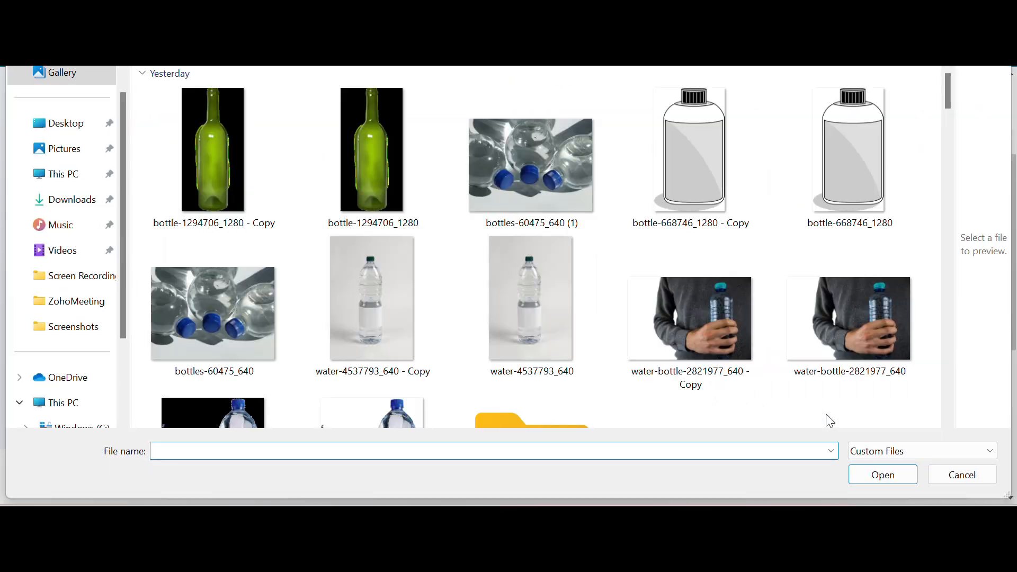
pyautogui.click(195, 172)
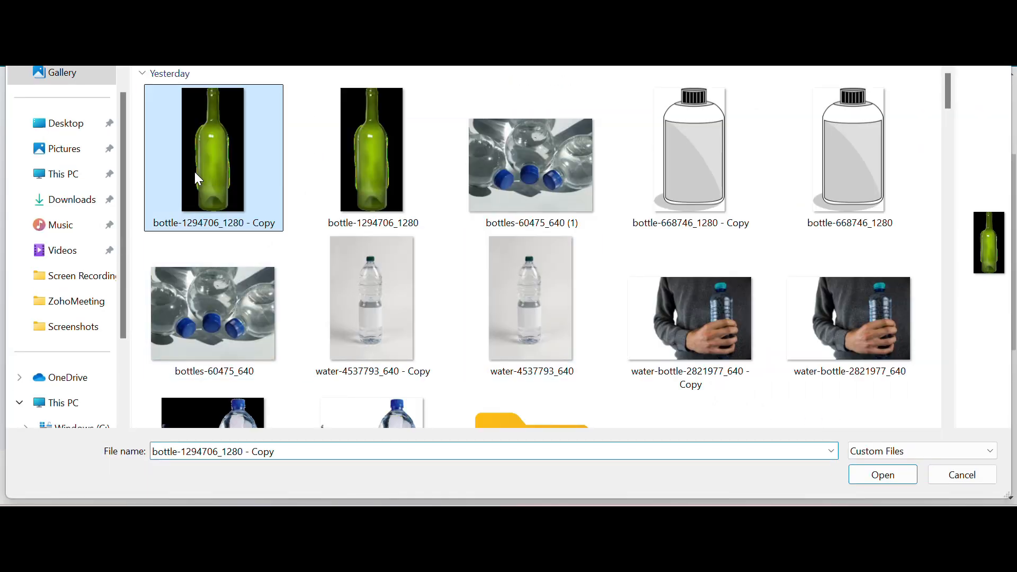
pyautogui.keyDown('ctrl'); pyautogui.click(652, 190); pyautogui.keyUp('ctrl')
pyautogui.press('Return')
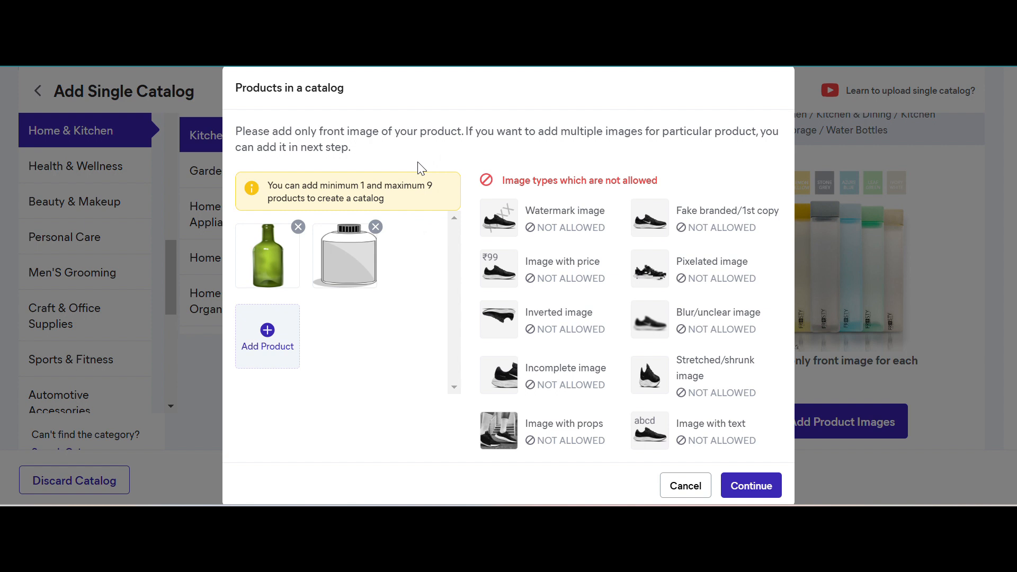
# - Add the images from bottle-1294706_1280 through water-bottle-2821977_640 - Copy as further products
pyautogui.click(289, 349)
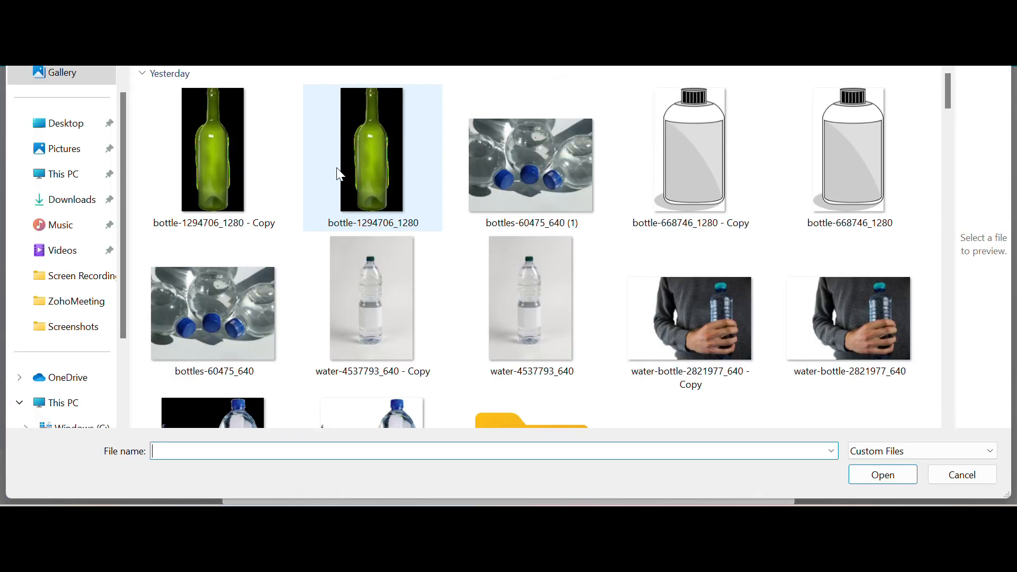
pyautogui.click(339, 172)
pyautogui.keyDown('ctrl'); pyautogui.click(482, 174); pyautogui.keyUp('ctrl')
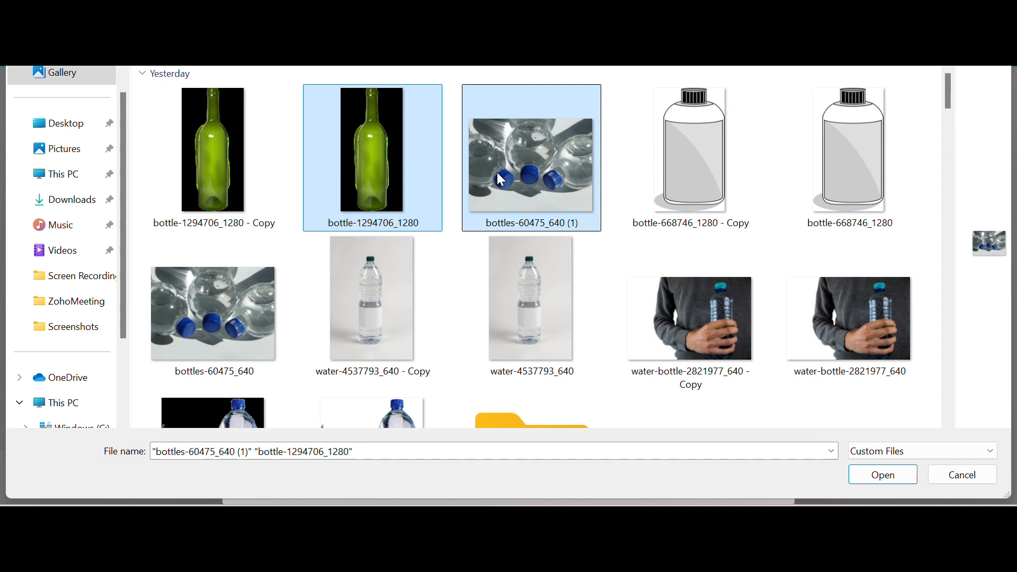
pyautogui.keyDown('ctrl'); pyautogui.click(658, 172); pyautogui.keyUp('ctrl')
pyautogui.keyDown('ctrl'); pyautogui.click(581, 316); pyautogui.keyUp('ctrl')
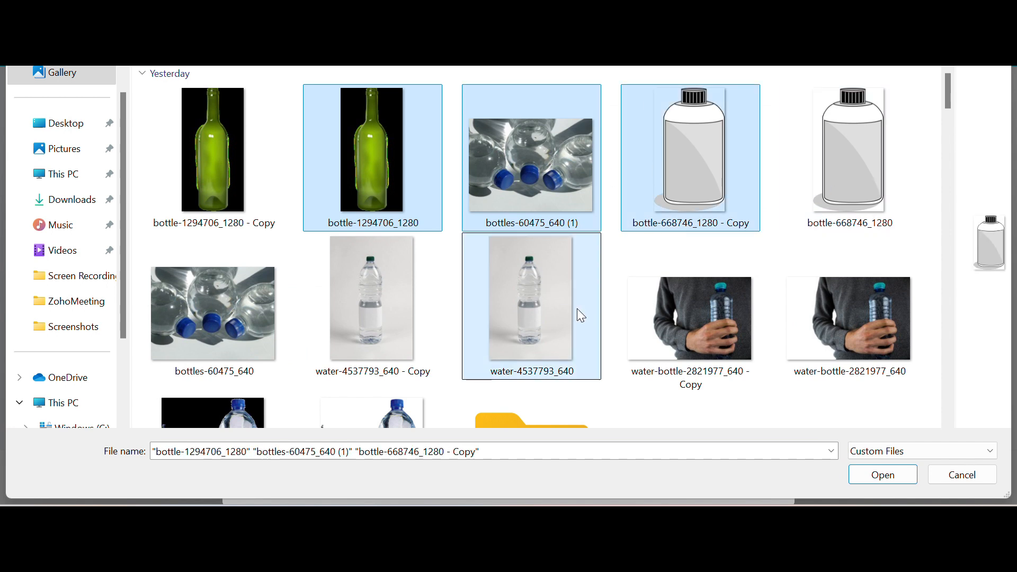
pyautogui.keyDown('shift'); pyautogui.click(680, 324); pyautogui.keyUp('shift')
pyautogui.click(878, 474)
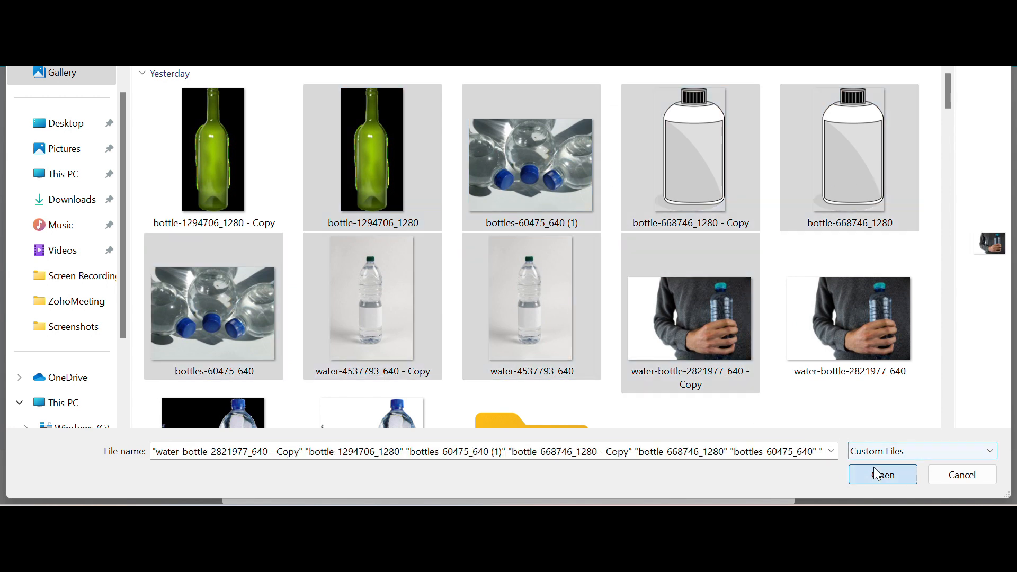
# - Remove all product images from the catalog except the first green bottle
pyautogui.scroll(-3, 362, 289)
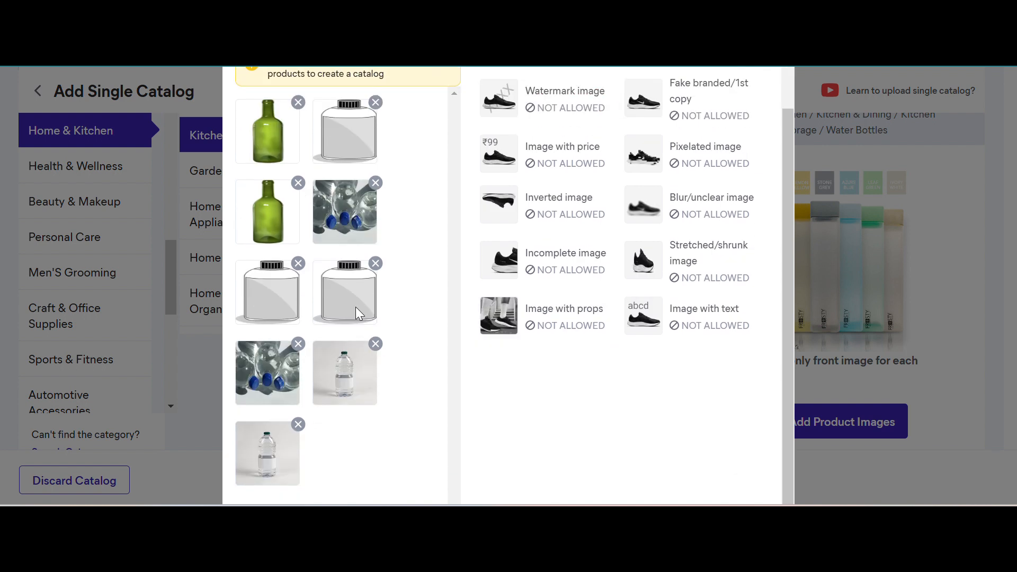
pyautogui.click(298, 424)
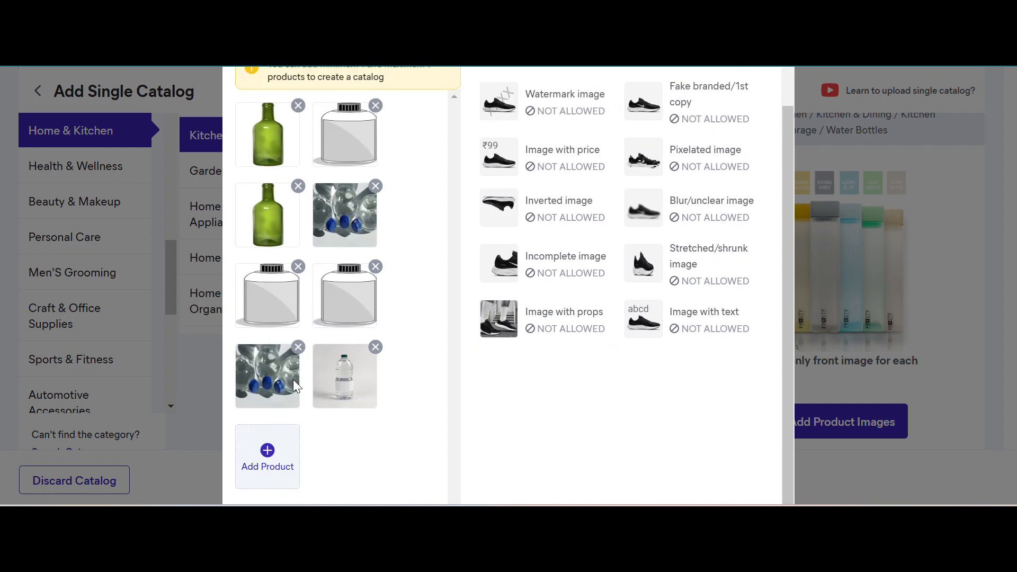
pyautogui.click(299, 347)
pyautogui.click(299, 335)
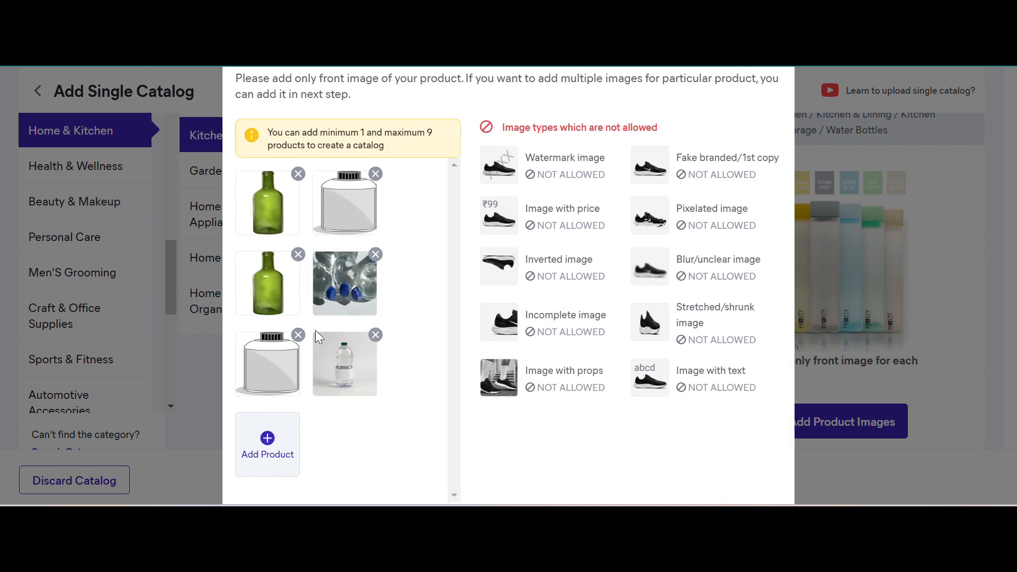
pyautogui.click(298, 256)
pyautogui.click(376, 214)
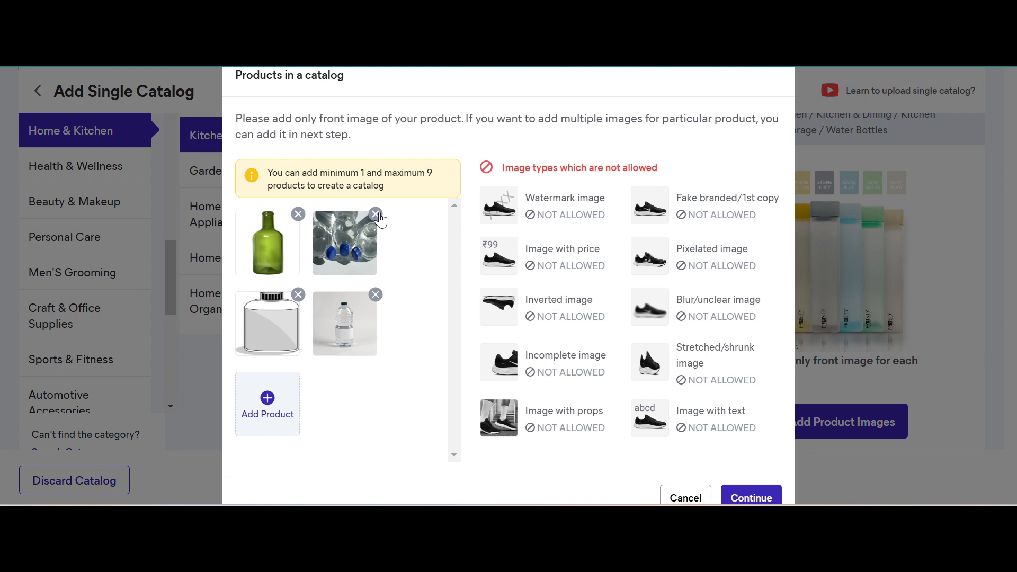
pyautogui.click(376, 216)
pyautogui.click(376, 226)
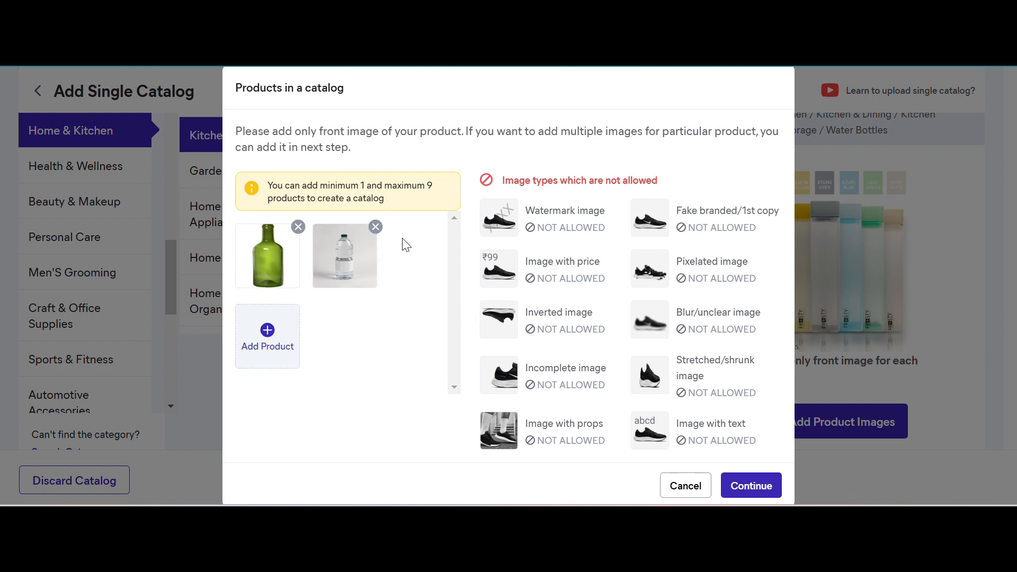
pyautogui.click(376, 227)
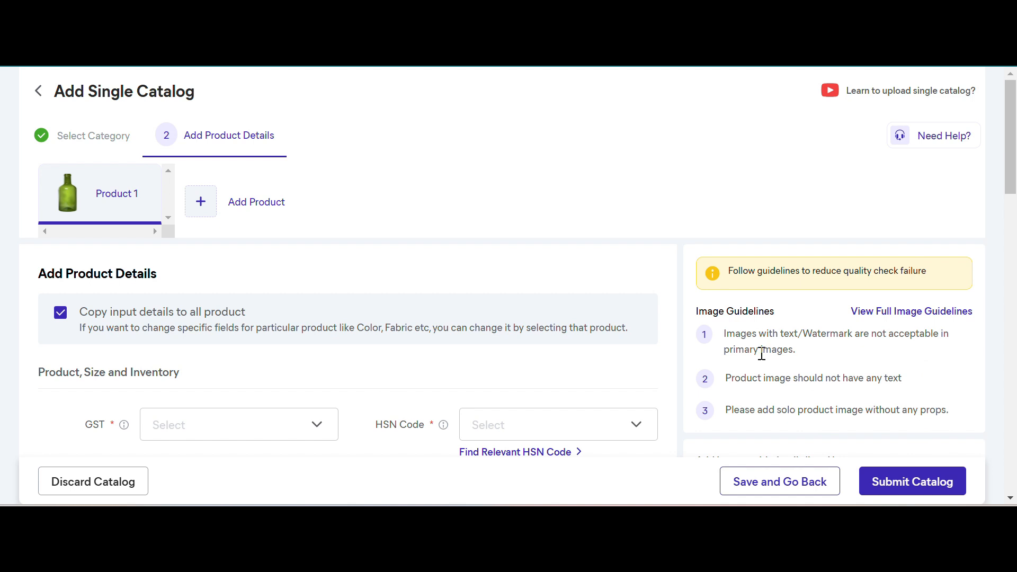
# - Read the three image guidelines on watermarks, text and props, and view the full image guidelines
pyautogui.doubleClick(837, 335)
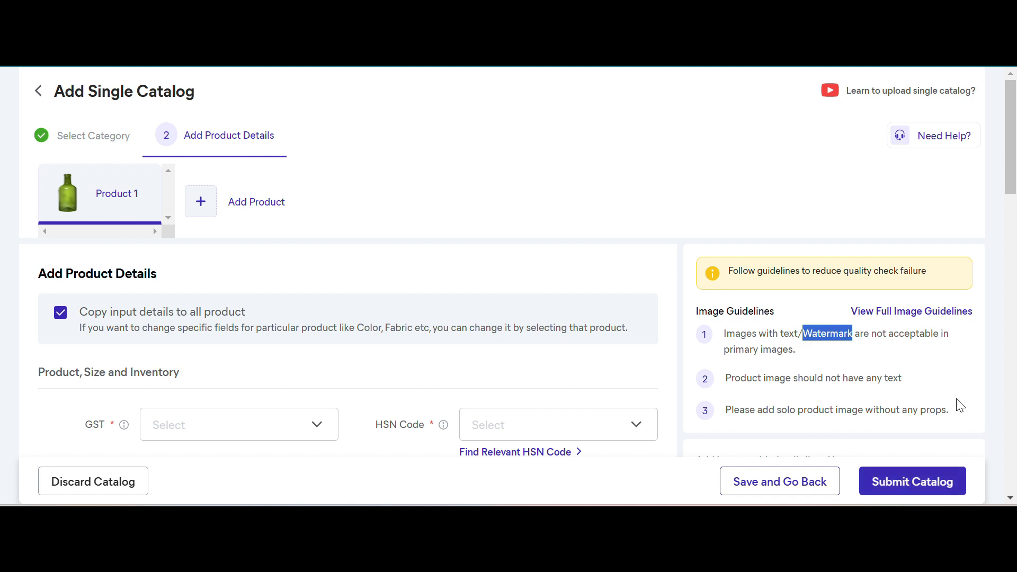
pyautogui.doubleClick(892, 378)
pyautogui.click(944, 412)
pyautogui.doubleClick(944, 412)
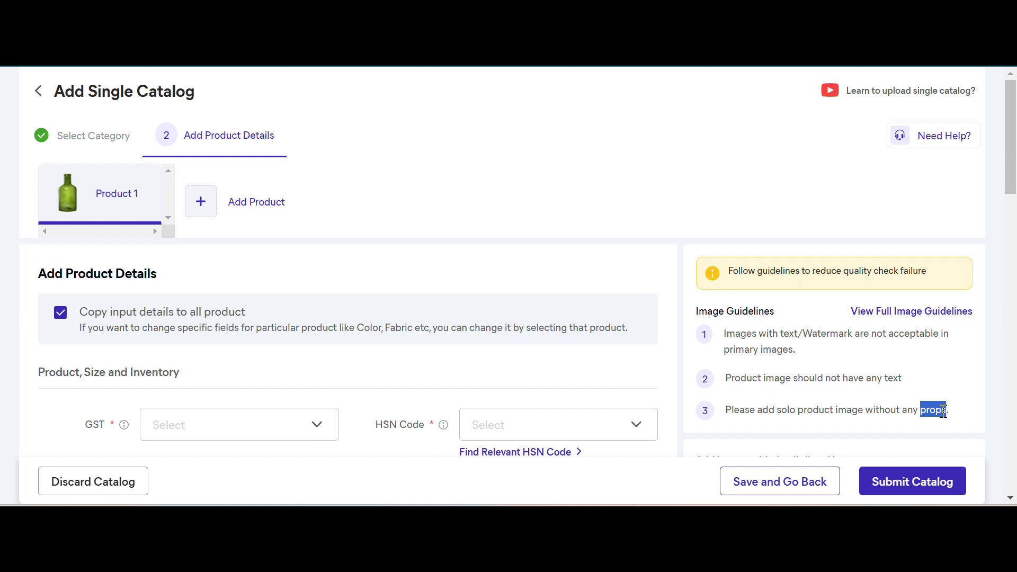
pyautogui.click(902, 316)
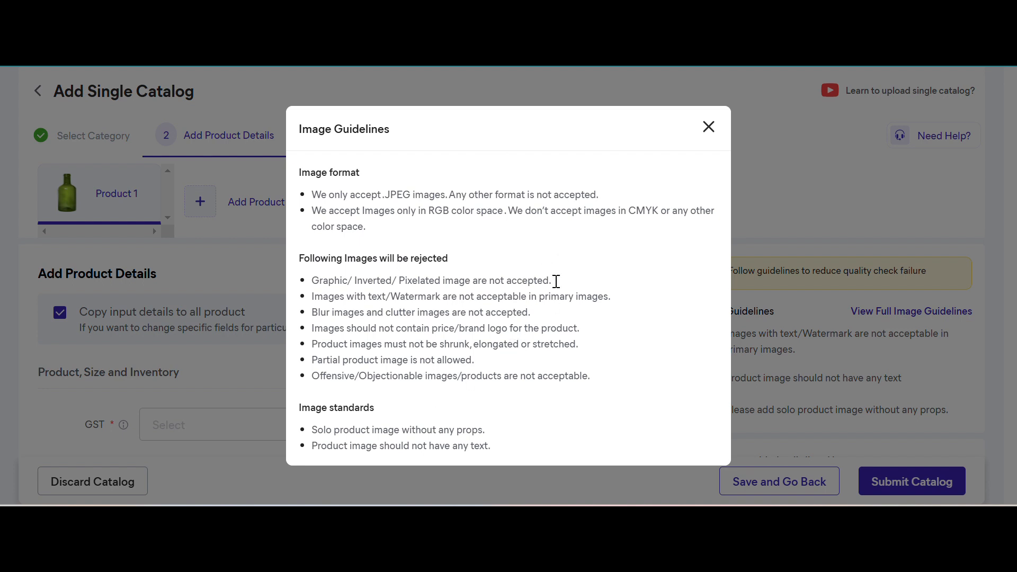
pyautogui.click(709, 129)
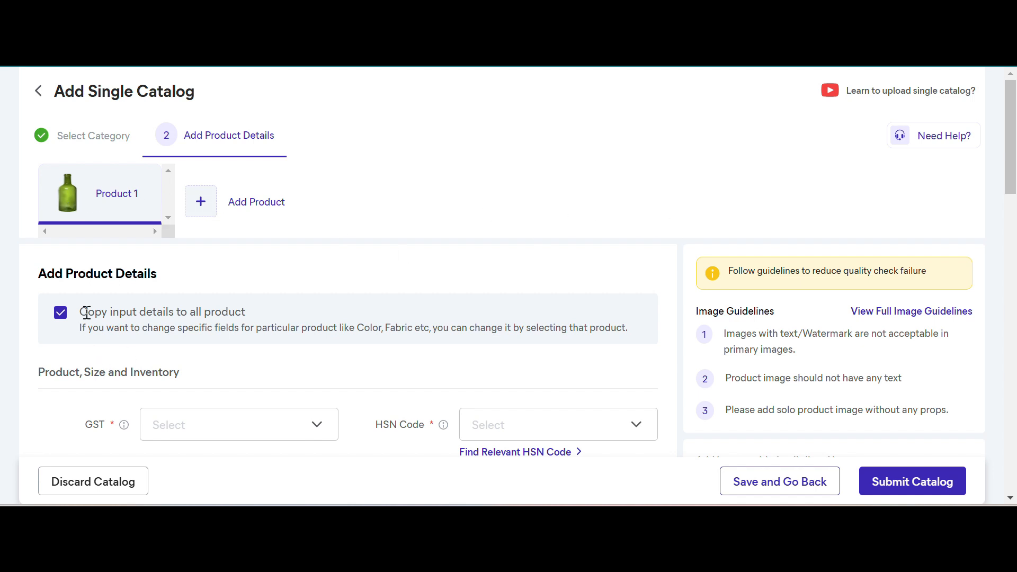
# - Look over the copy-details option and the fields in the Product, Size and Inventory section
pyautogui.scroll(-10, 252, 412)
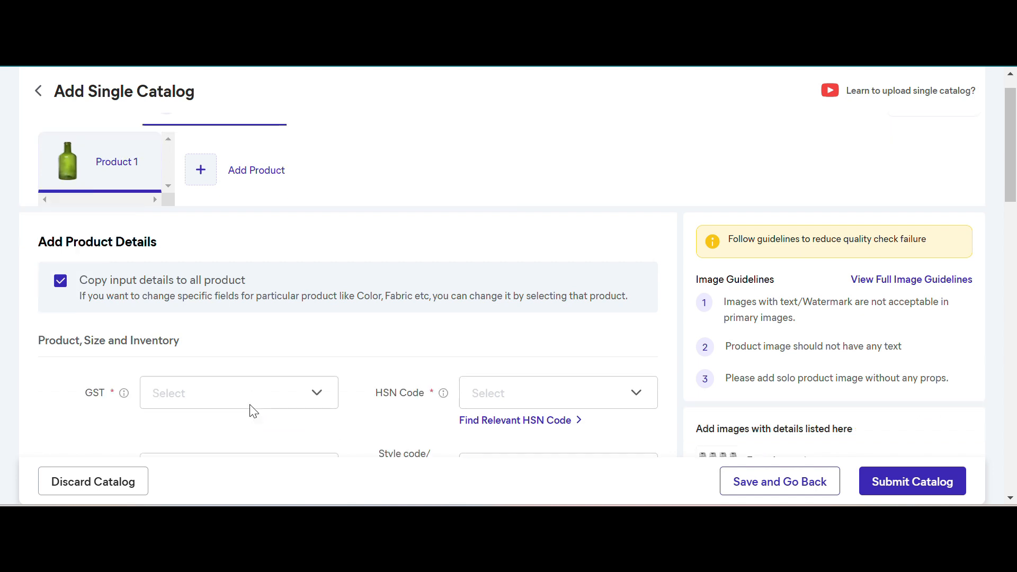
pyautogui.scroll(10, 251, 412)
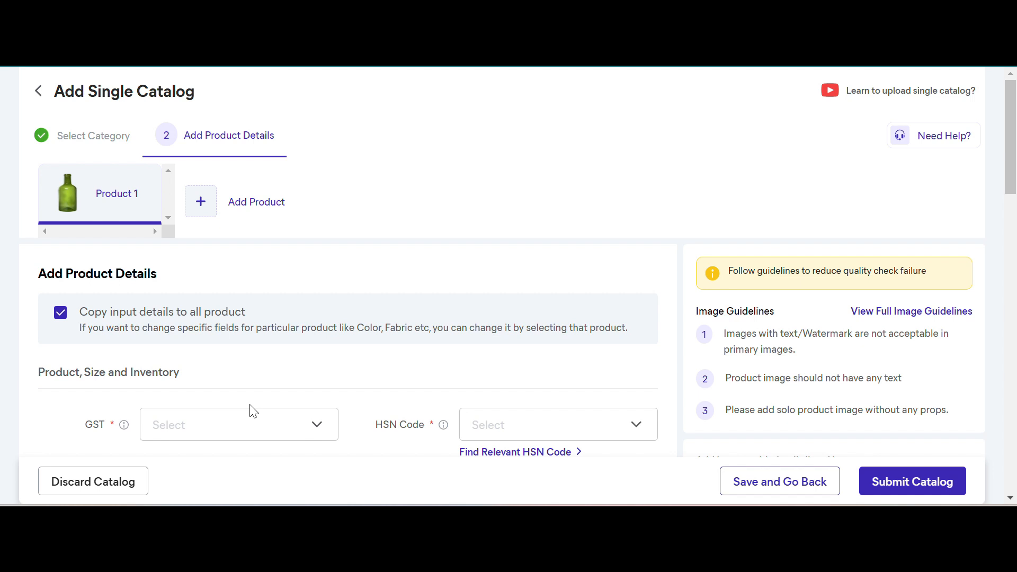
pyautogui.scroll(-2, 252, 411)
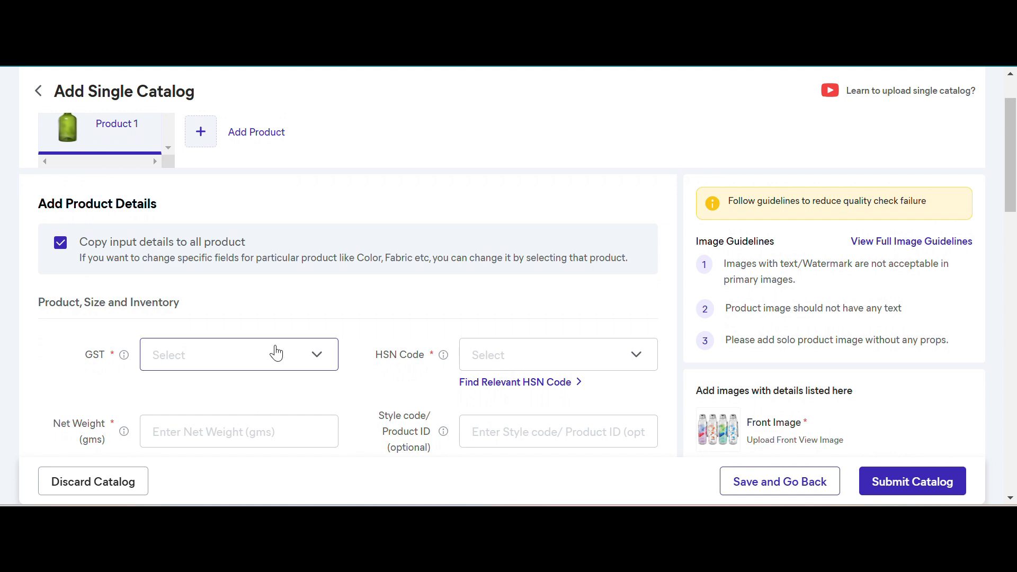
pyautogui.scroll(-1, 276, 353)
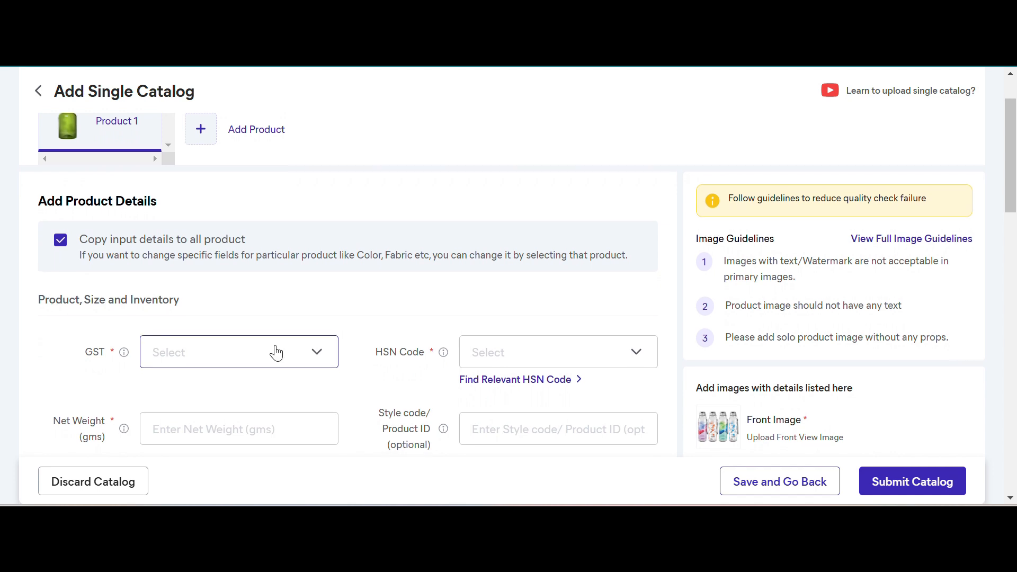
pyautogui.scroll(-3, 276, 353)
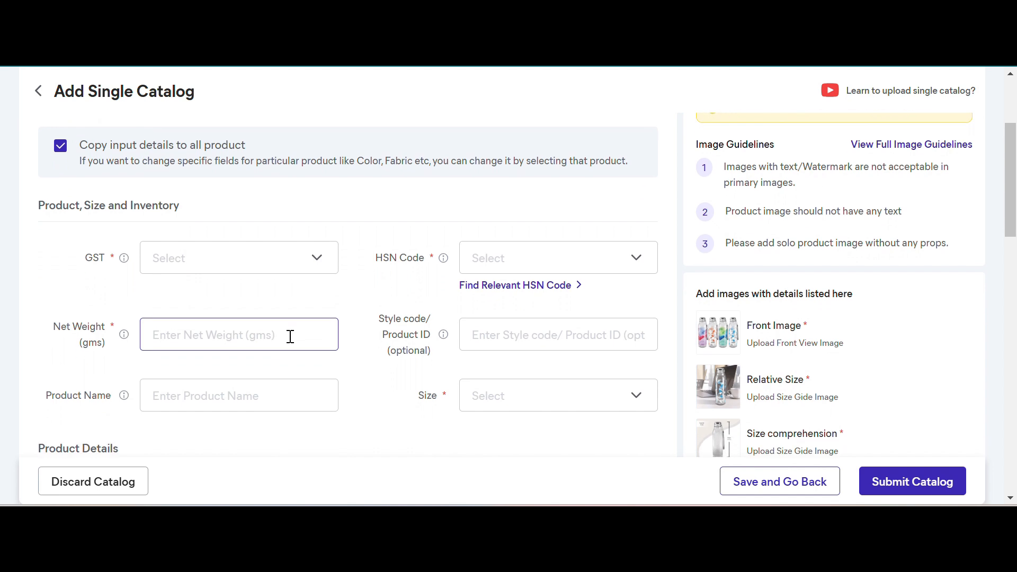
# - Set the product's GST to 12 and its HSN code to 761510
pyautogui.scroll(-5, 800, 325)
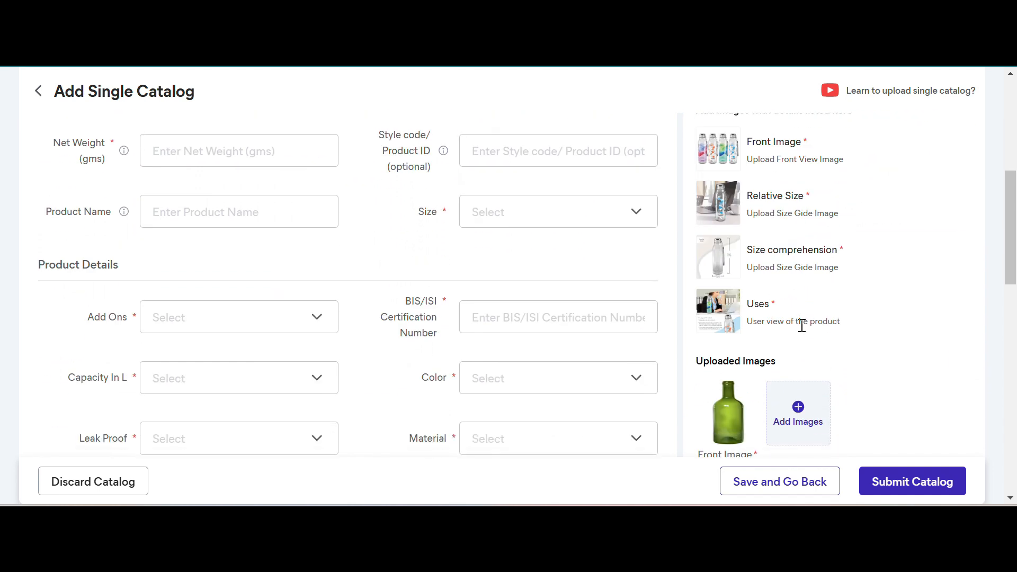
pyautogui.scroll(1, 802, 325)
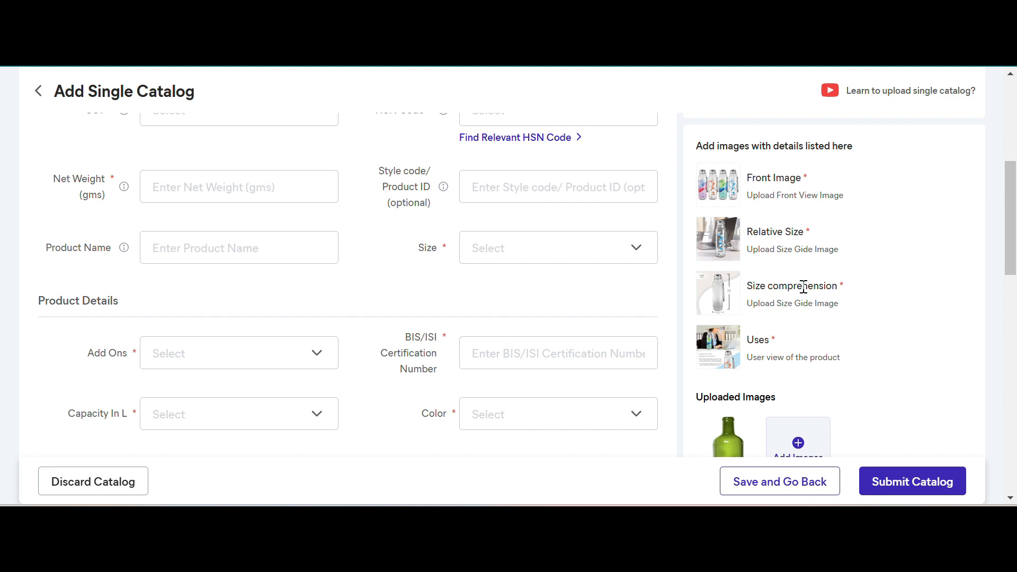
pyautogui.scroll(-1, 799, 282)
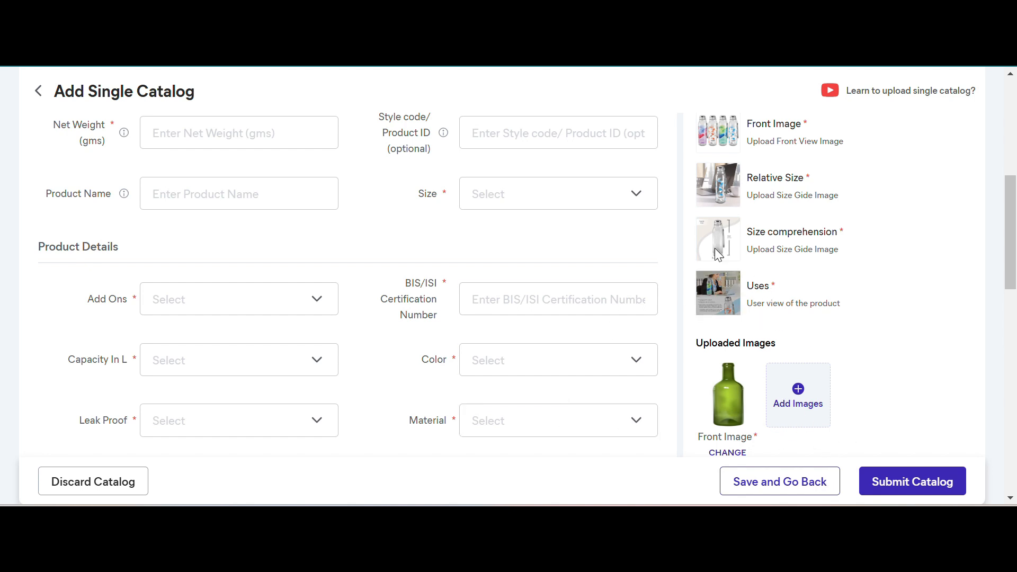
pyautogui.scroll(2, 742, 222)
pyautogui.scroll(1, 355, 233)
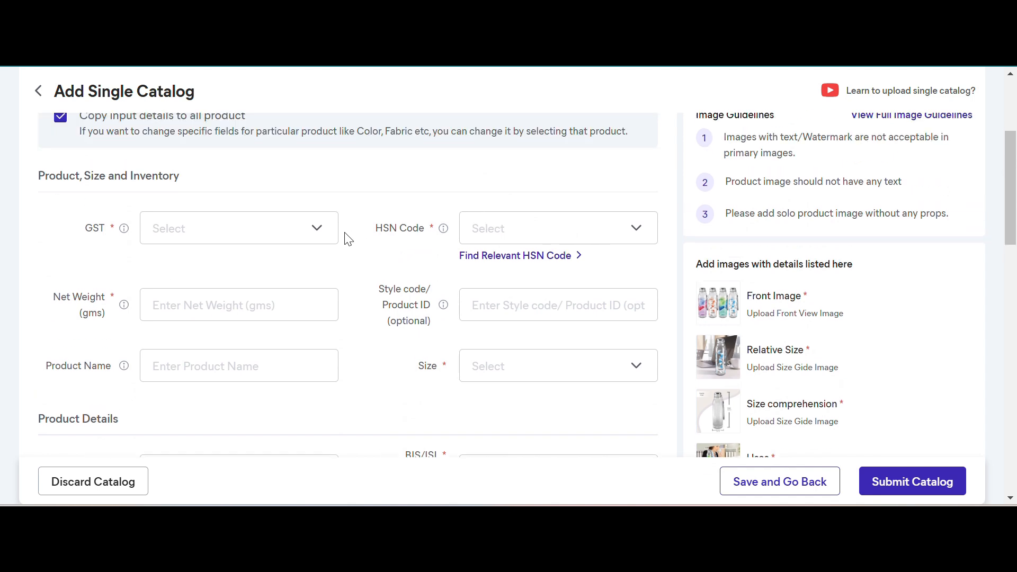
pyautogui.click(227, 241)
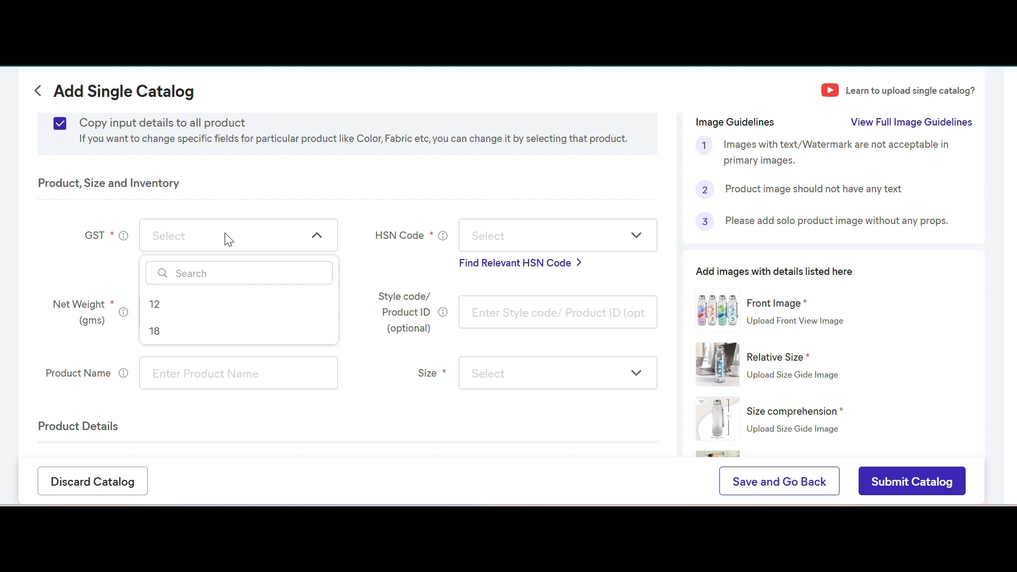
pyautogui.click(166, 313)
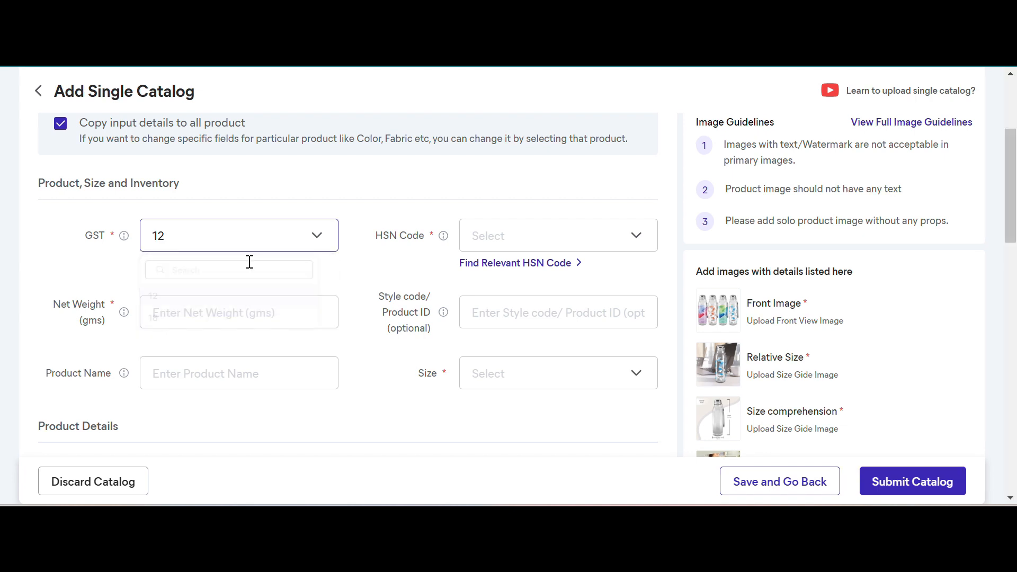
pyautogui.click(505, 248)
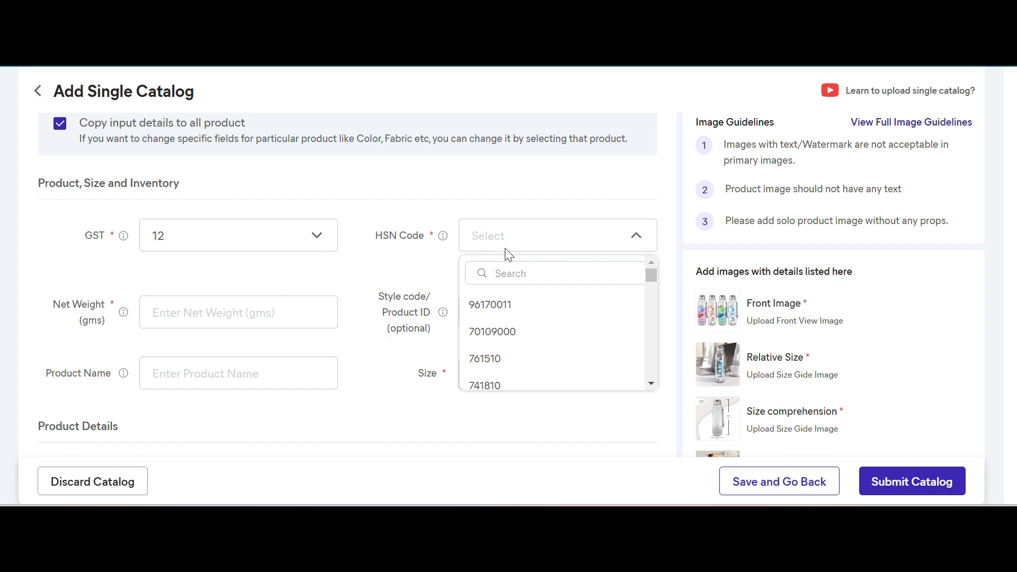
pyautogui.click(493, 358)
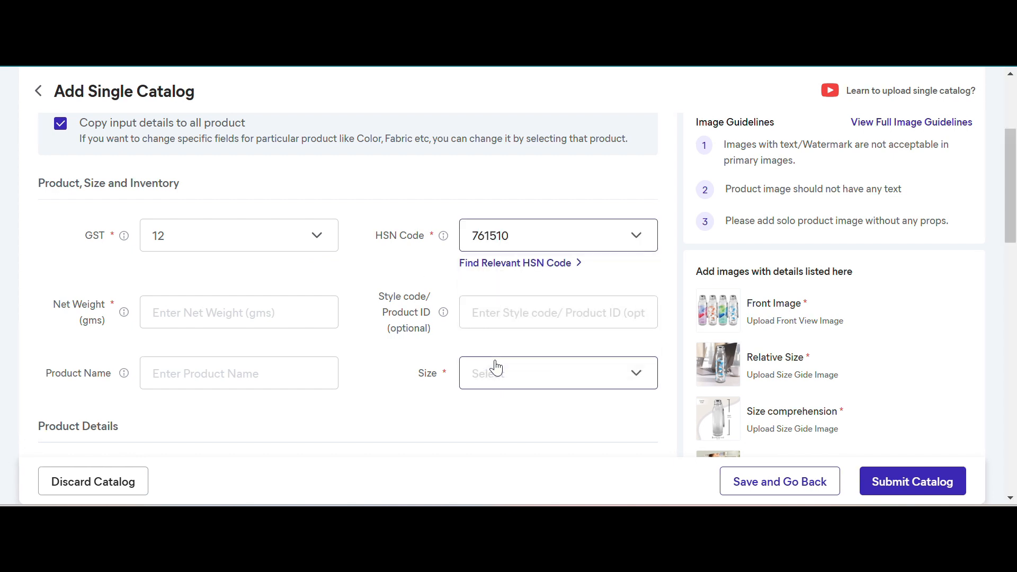
# - Set the product's net weight to 500 gms
pyautogui.click(307, 311)
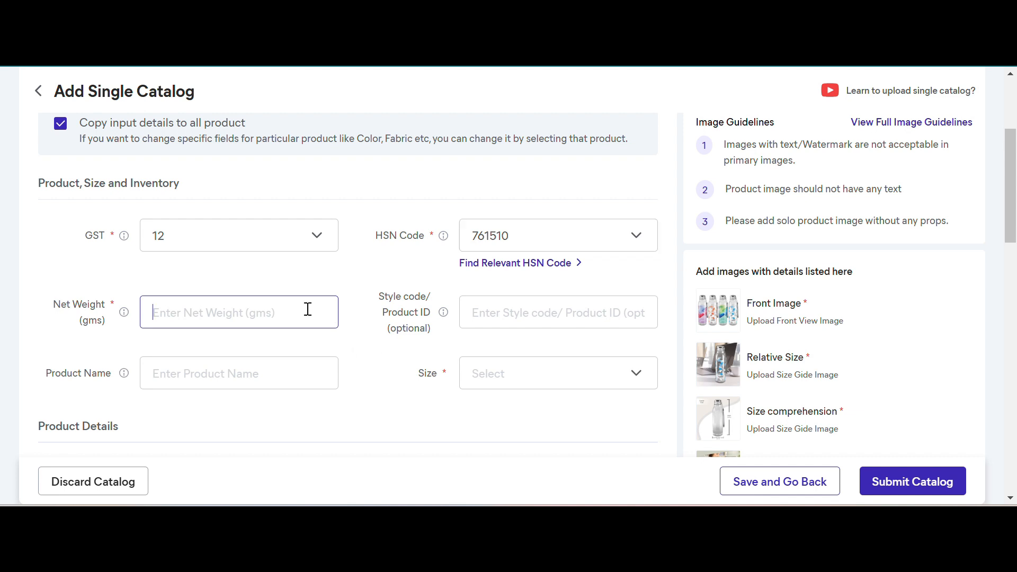
pyautogui.moveTo(104, 322); pyautogui.dragTo(101, 322)
pyautogui.doubleClick(98, 320)
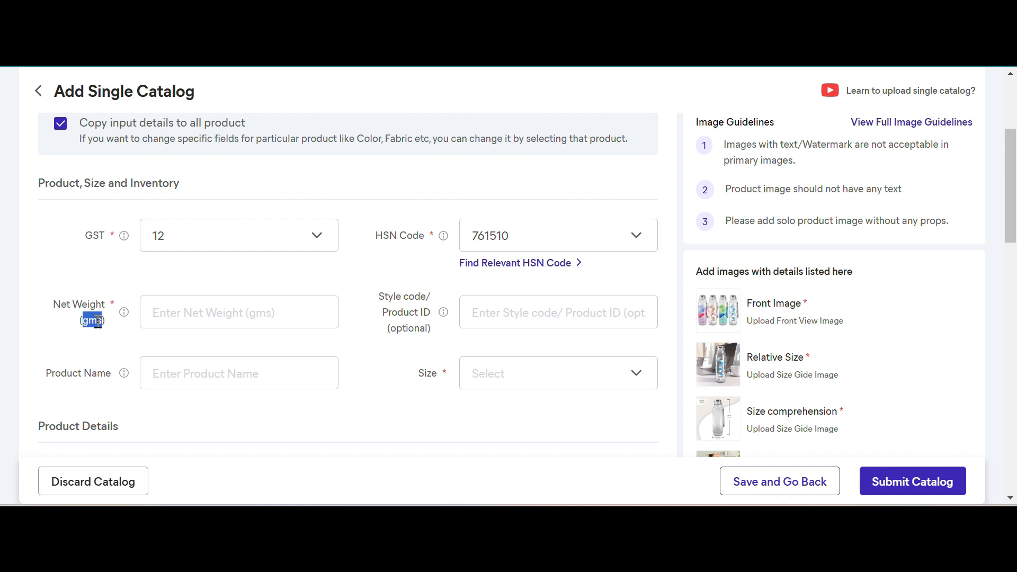
pyautogui.click(178, 314)
pyautogui.write('500')
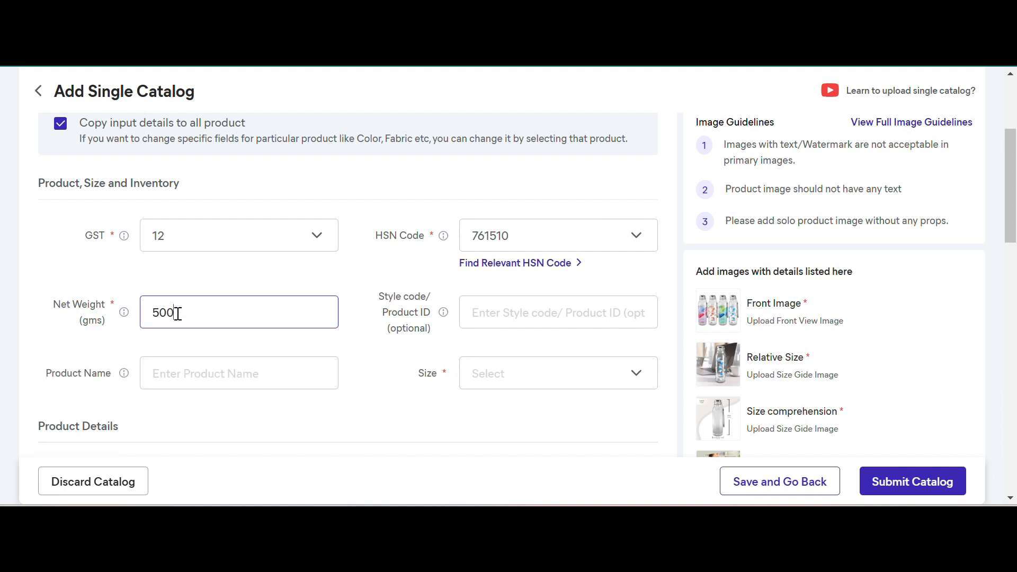
# - Enter "Water Bottle Pattern 1" as the style code/product ID
pyautogui.click(502, 319)
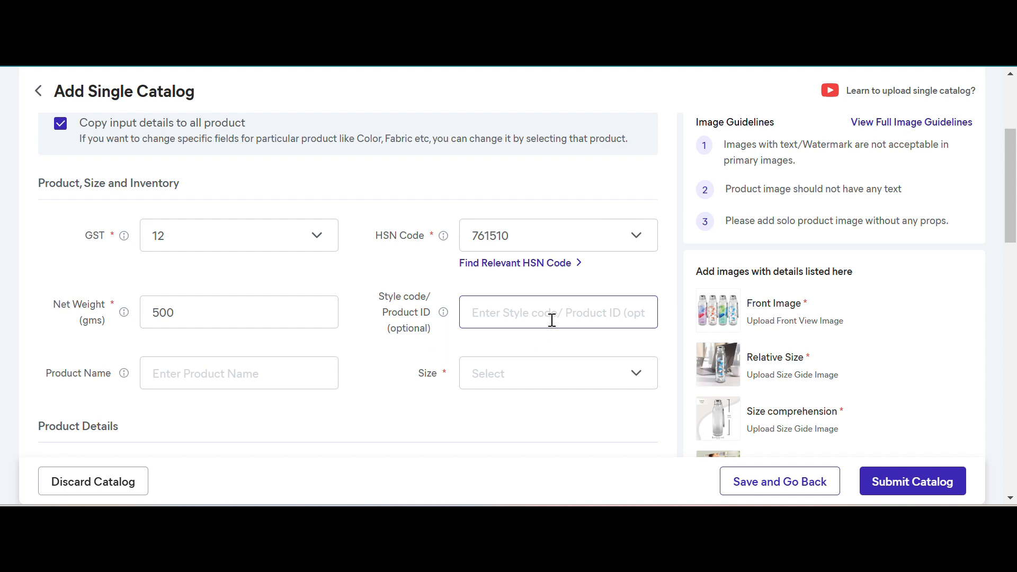
pyautogui.write('Water')
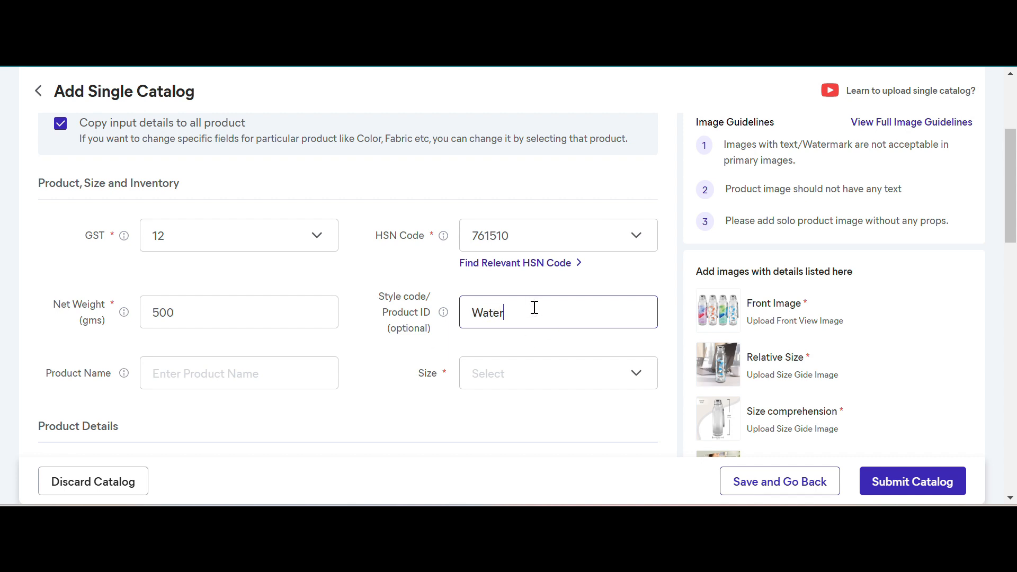
pyautogui.write(' Bottle Pattern 1')
# - Name the product "Water Bottle Pattern 1 For Travel And Office Use", reusing the style code text
pyautogui.hotkey('ctrl', 'a')
pyautogui.hotkey('ctrl', 'c')
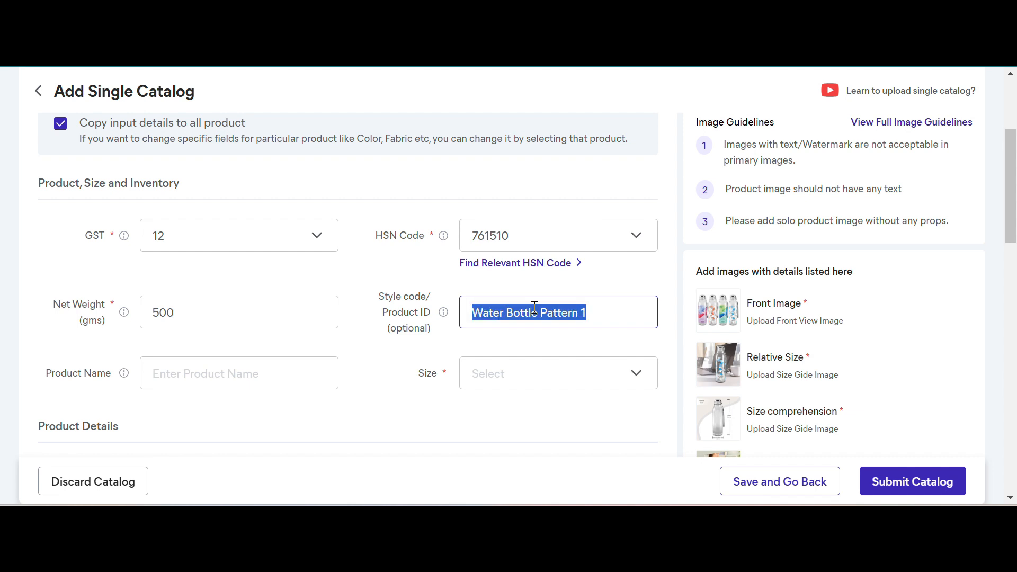
pyautogui.click(238, 371)
pyautogui.hotkey('ctrl', 'v')
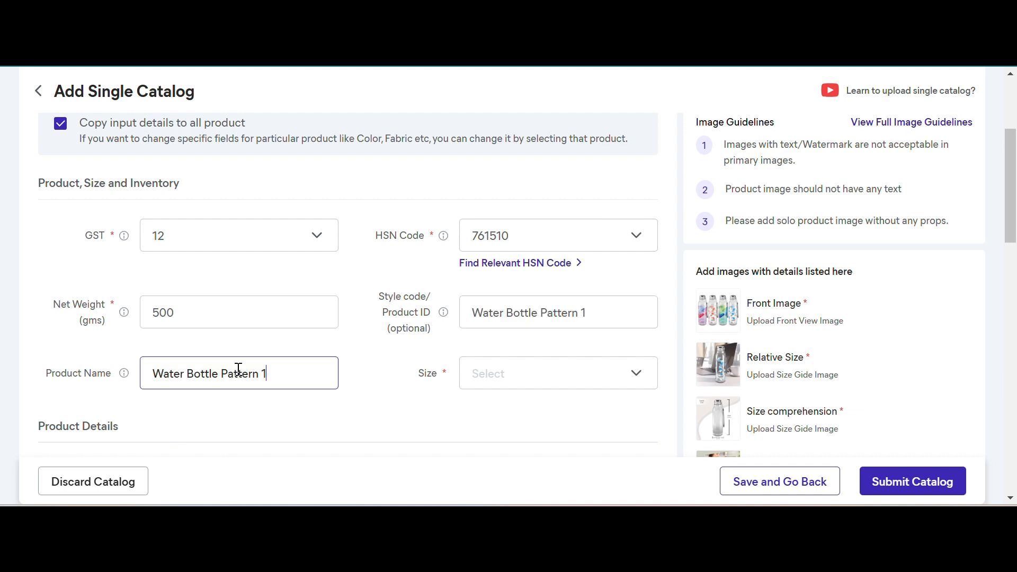
pyautogui.write('For Travel And Office Use')
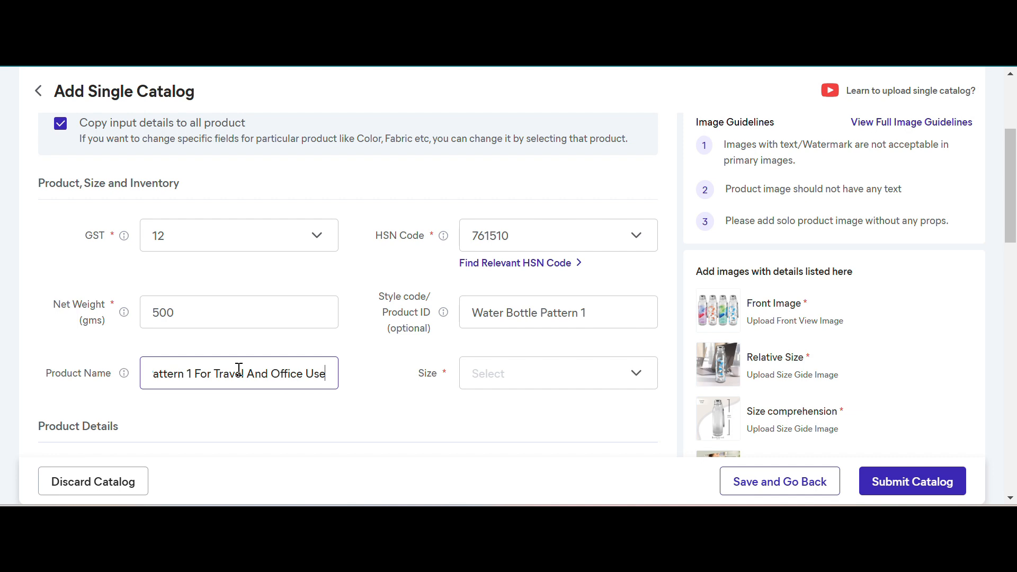
# - Set the product size to Free Size and apply the selection
pyautogui.click(497, 385)
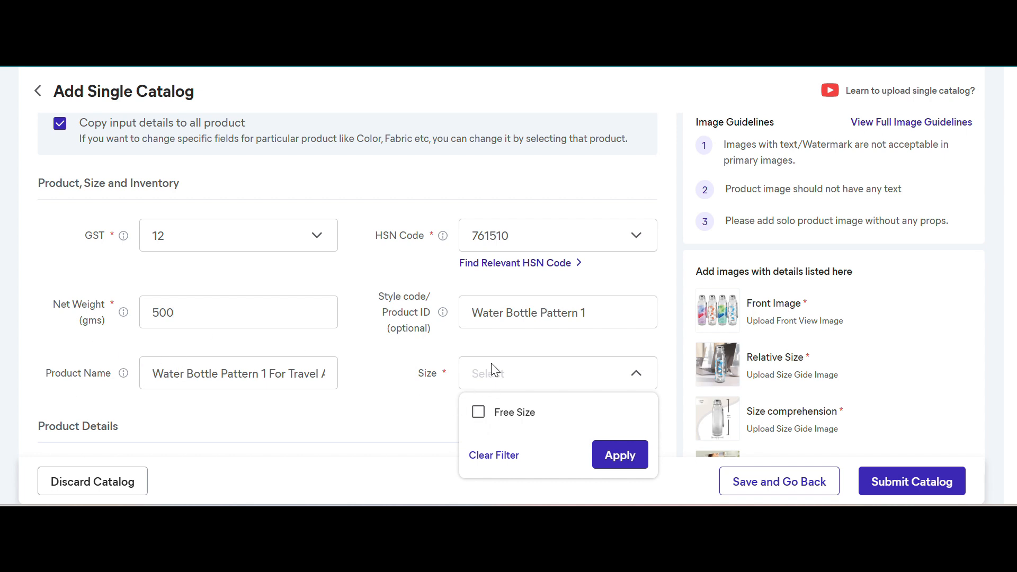
pyautogui.click(479, 415)
pyautogui.click(620, 455)
# - Dismiss the price update tip and set the Free Size Meesho price to 149
pyautogui.scroll(-3, 324, 422)
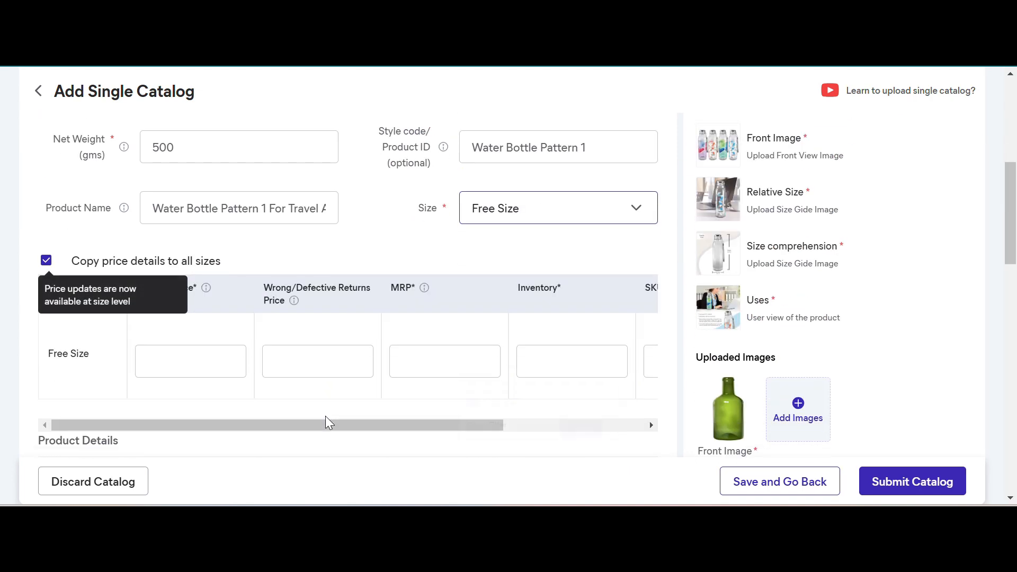
pyautogui.hscroll(3, 509, 350)
pyautogui.hscroll(-3, 514, 349)
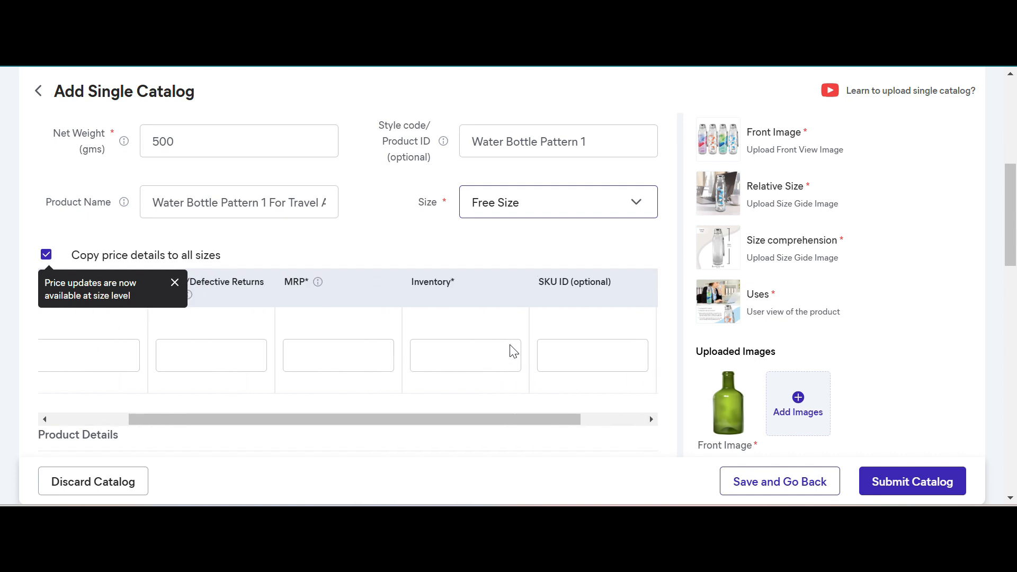
pyautogui.click(171, 281)
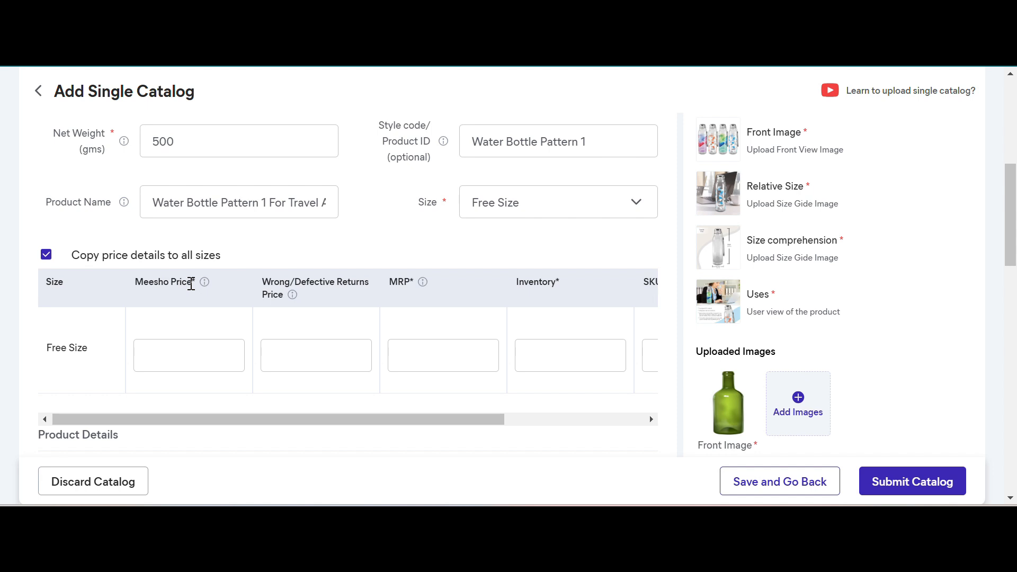
pyautogui.moveTo(191, 285); pyautogui.dragTo(196, 328)
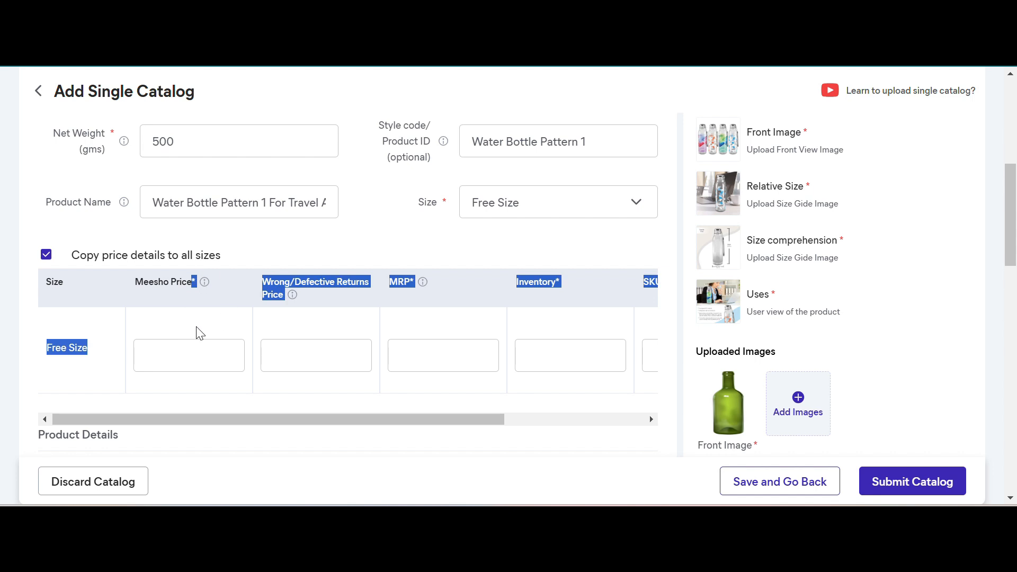
pyautogui.click(196, 327)
pyautogui.click(197, 354)
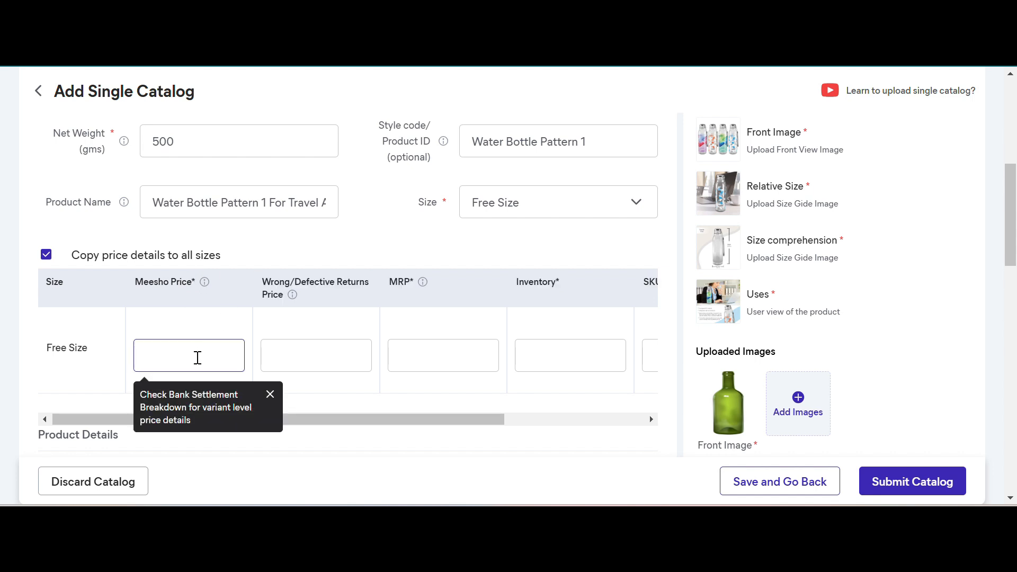
pyautogui.write('149')
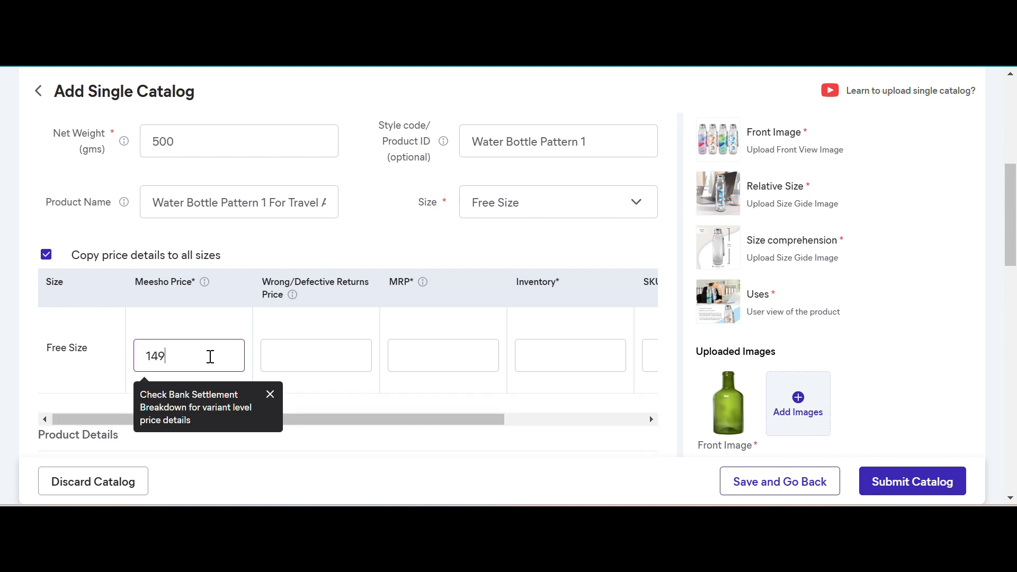
# - Keep the suggested wrong/defective returns price of 131 and set the MRP to 199 for Free Size
pyautogui.click(323, 348)
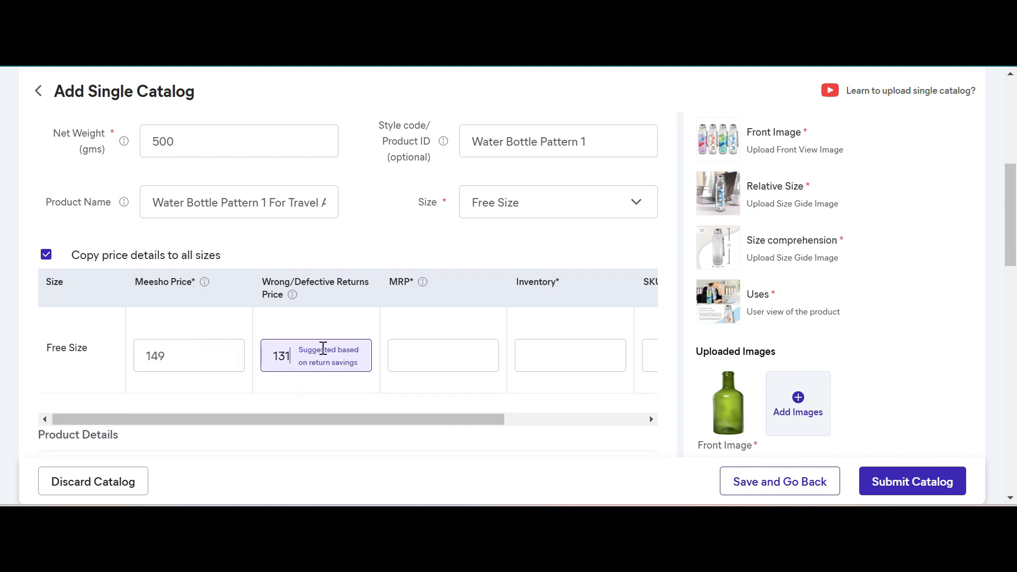
pyautogui.click(323, 348)
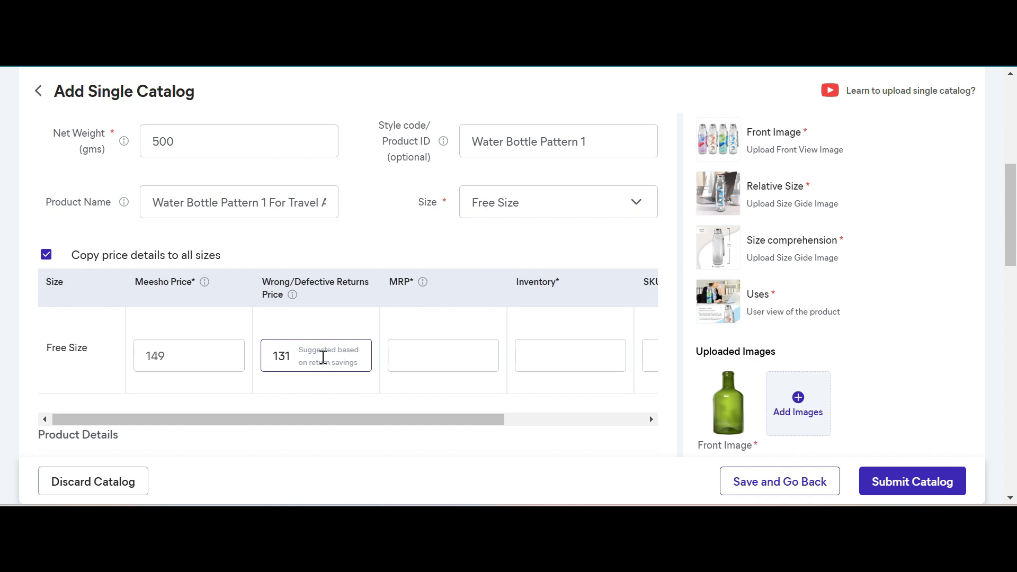
pyautogui.click(139, 351)
pyautogui.click(423, 351)
pyautogui.write('199')
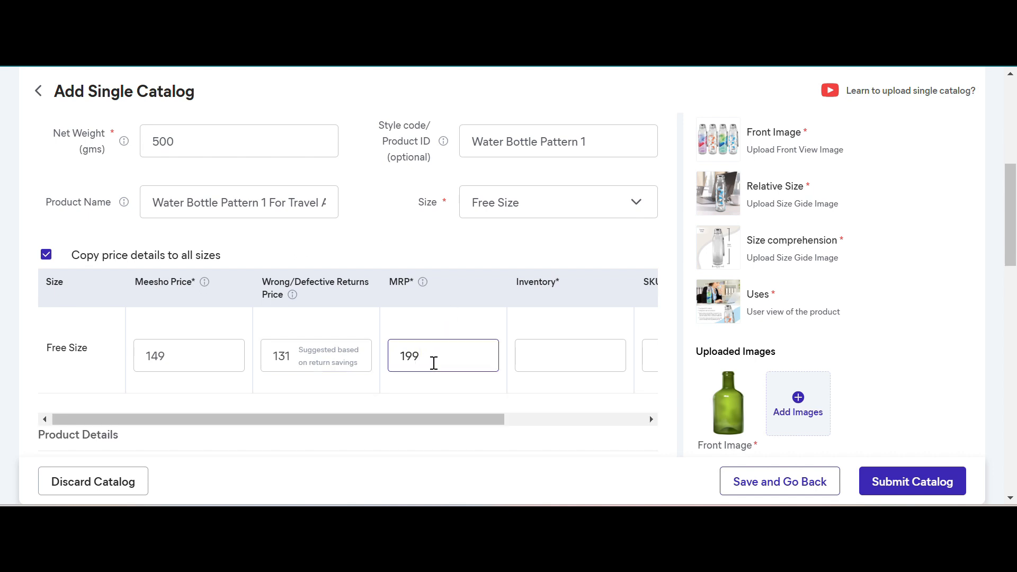
# - Set the Free Size inventory to 100
pyautogui.hscroll(2, 436, 358)
pyautogui.click(501, 356)
pyautogui.write('100')
# - Copy the style code "Water Bottle Pattern 1" into the SKU ID of the Free Size row
pyautogui.hscroll(2, 641, 358)
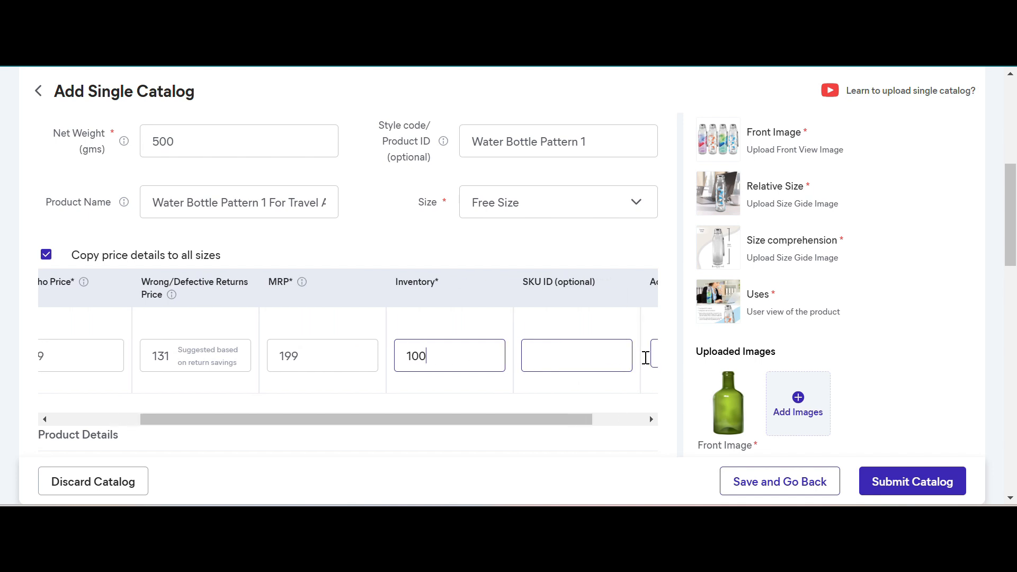
pyautogui.tripleClick(552, 140)
pyautogui.hotkey('ctrl', 'c')
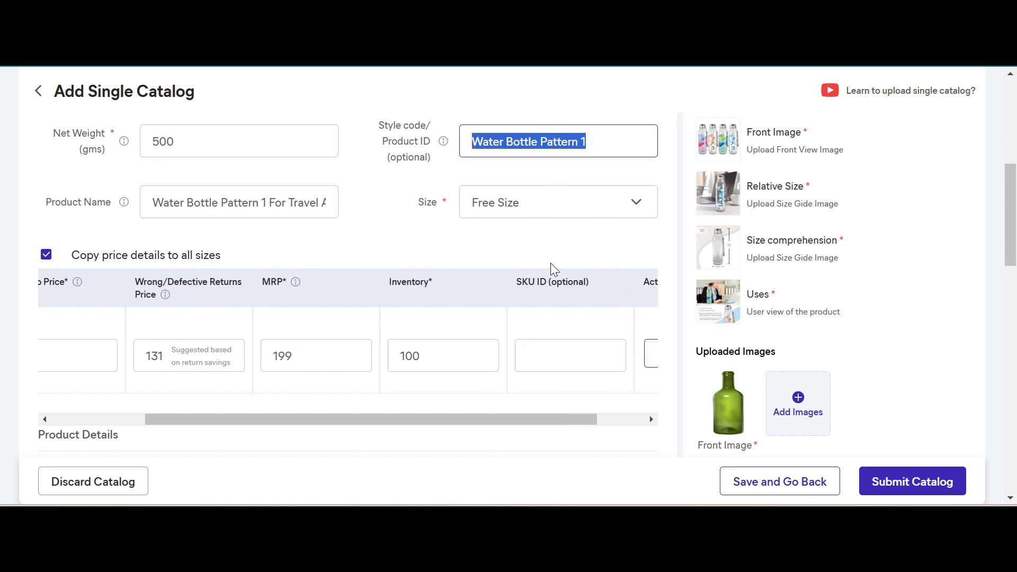
pyautogui.click(561, 365)
pyautogui.hotkey('ctrl', 'v')
pyautogui.hscroll(1, 589, 364)
pyautogui.hscroll(-6, 589, 363)
pyautogui.click(585, 365)
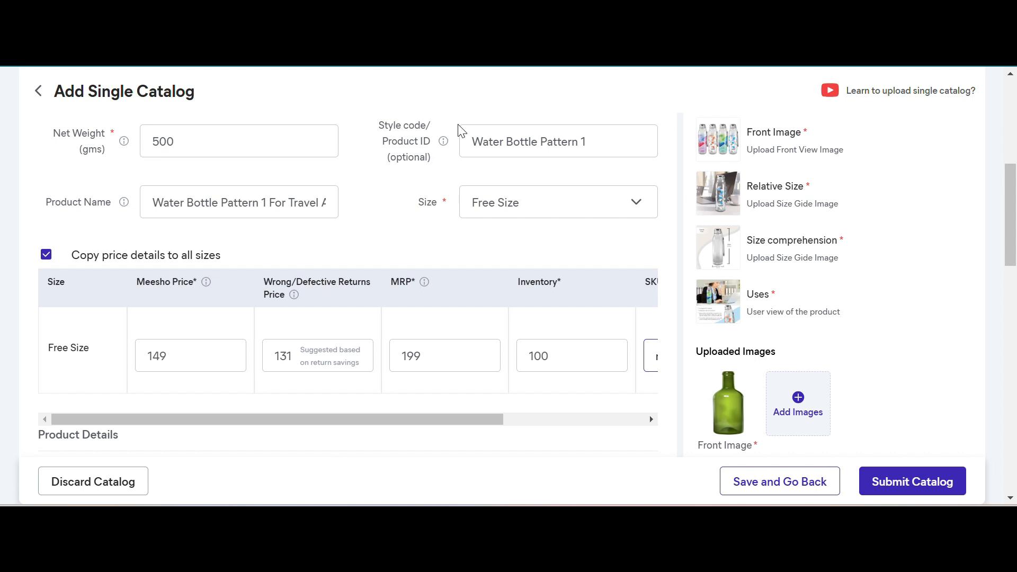
# - Look over the Add Ons options, the remaining Product Details fields, and the bank settlement and customer price breakdowns
pyautogui.scroll(-3, 431, 279)
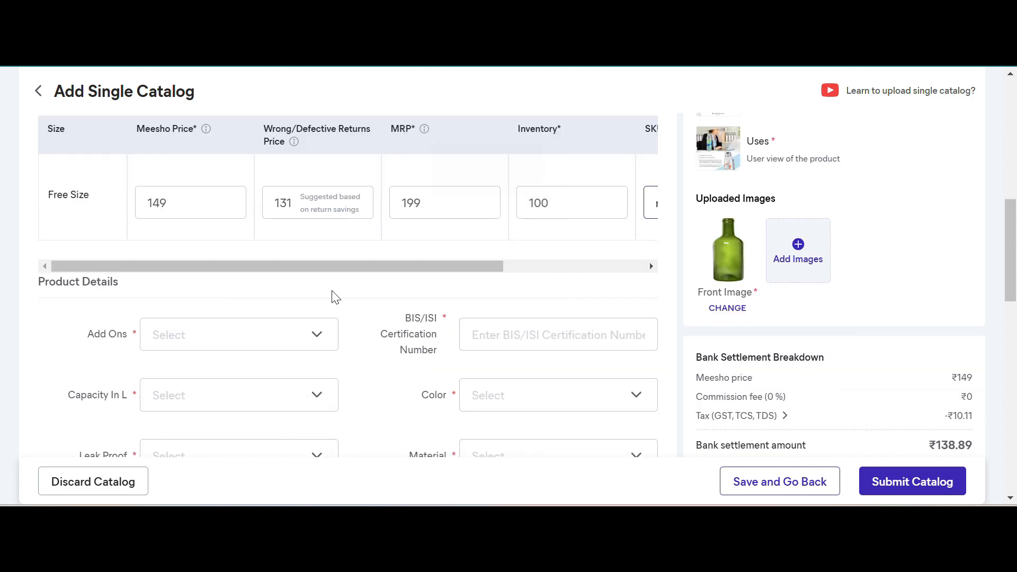
pyautogui.click(250, 343)
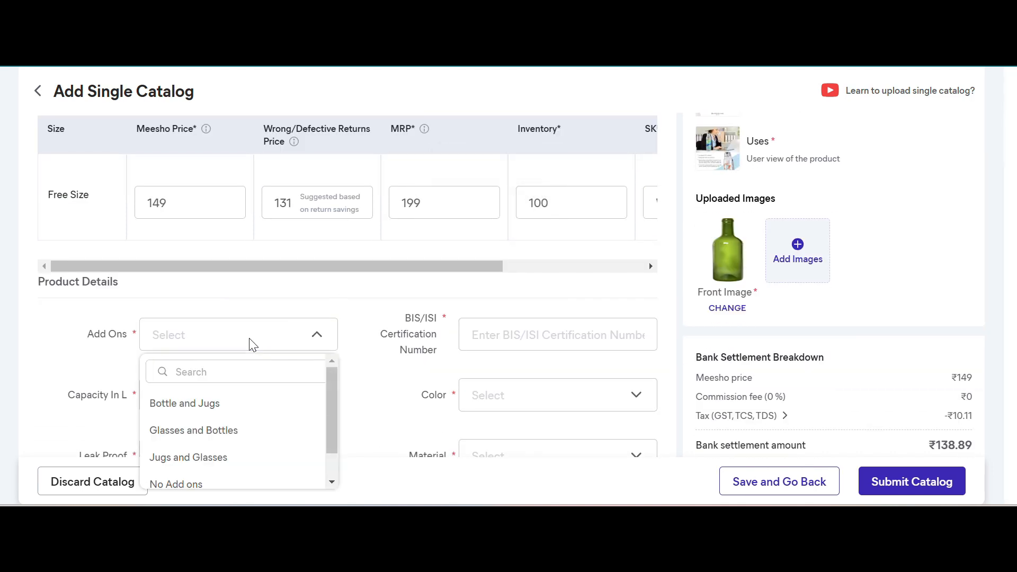
pyautogui.click(370, 316)
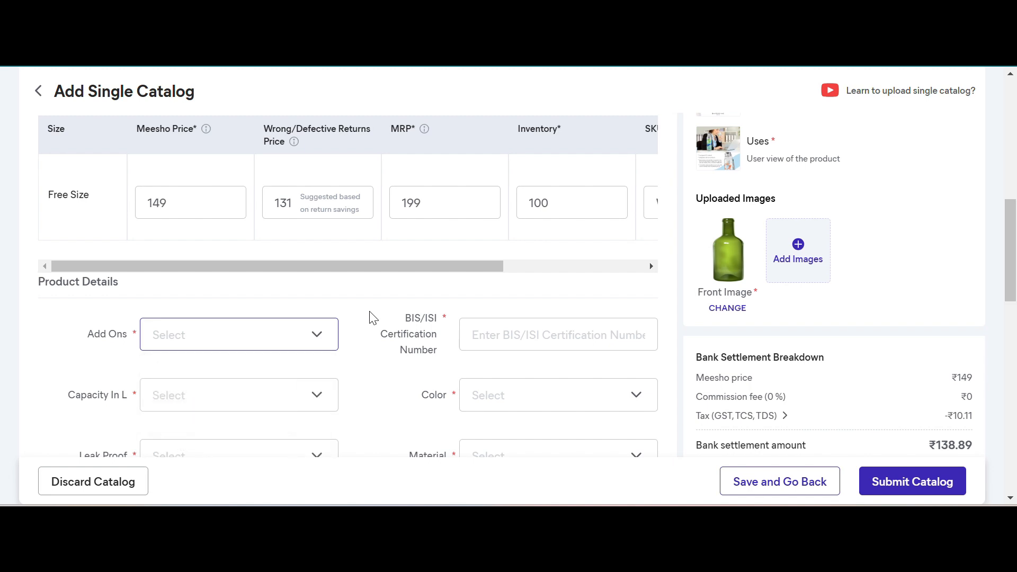
pyautogui.click(650, 264)
pyautogui.click(650, 264)
pyautogui.scroll(-3, 654, 313)
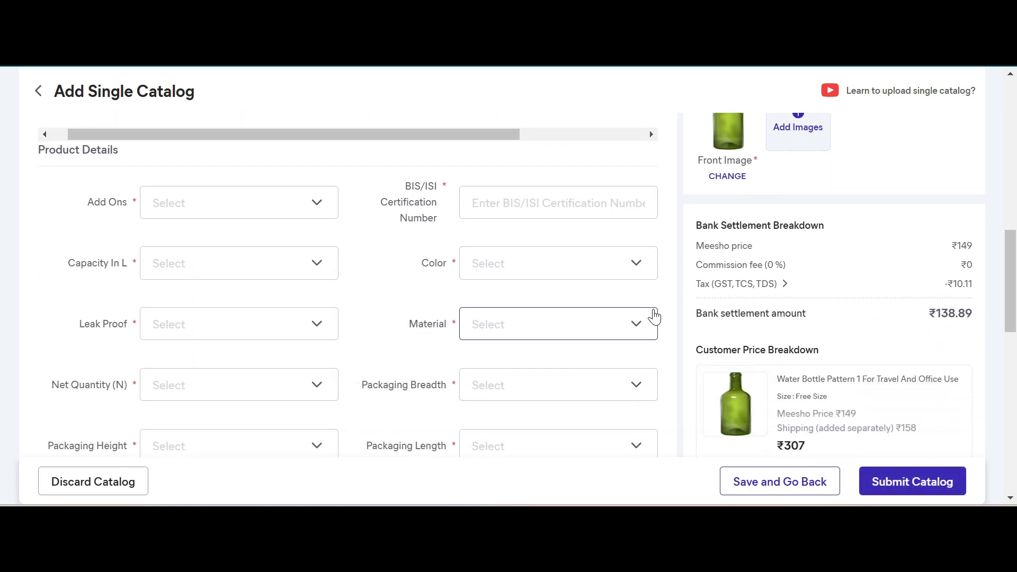
pyautogui.scroll(-2, 843, 281)
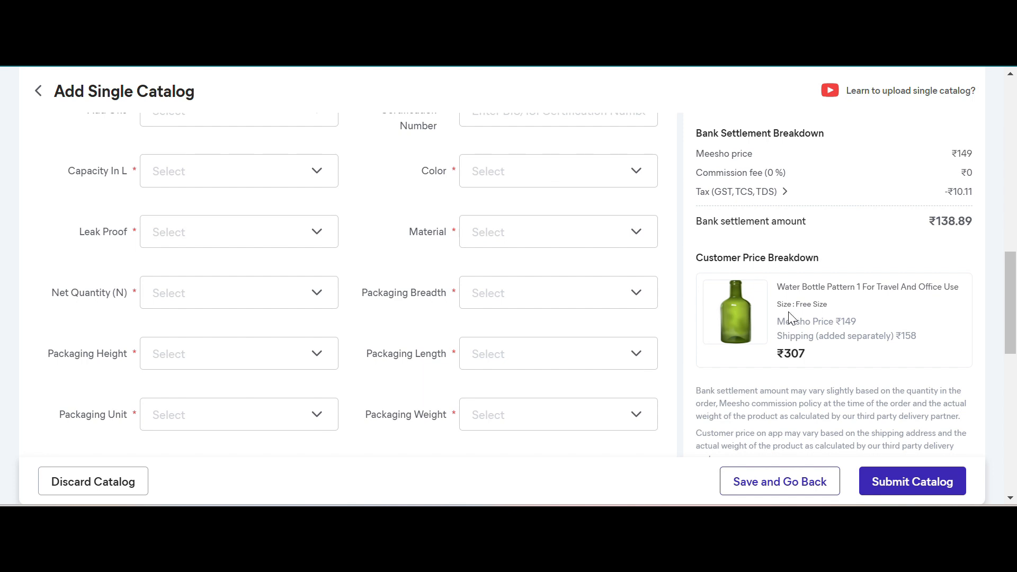
pyautogui.scroll(-1, 810, 331)
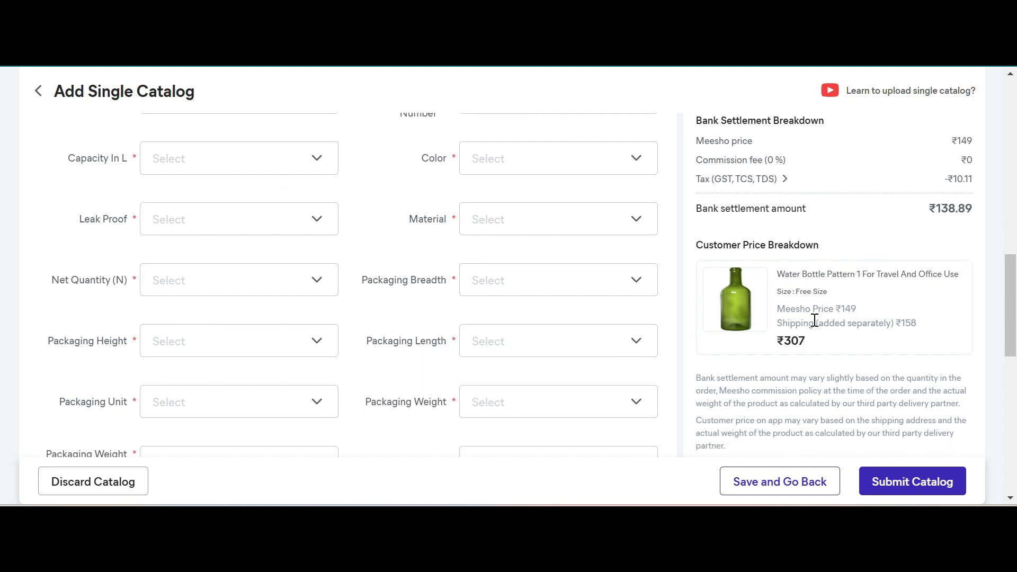
# - Examine the Meesho price, shipping charge and total in the Customer Price Breakdown, and the Product Details fields left to fill in
pyautogui.doubleClick(854, 265)
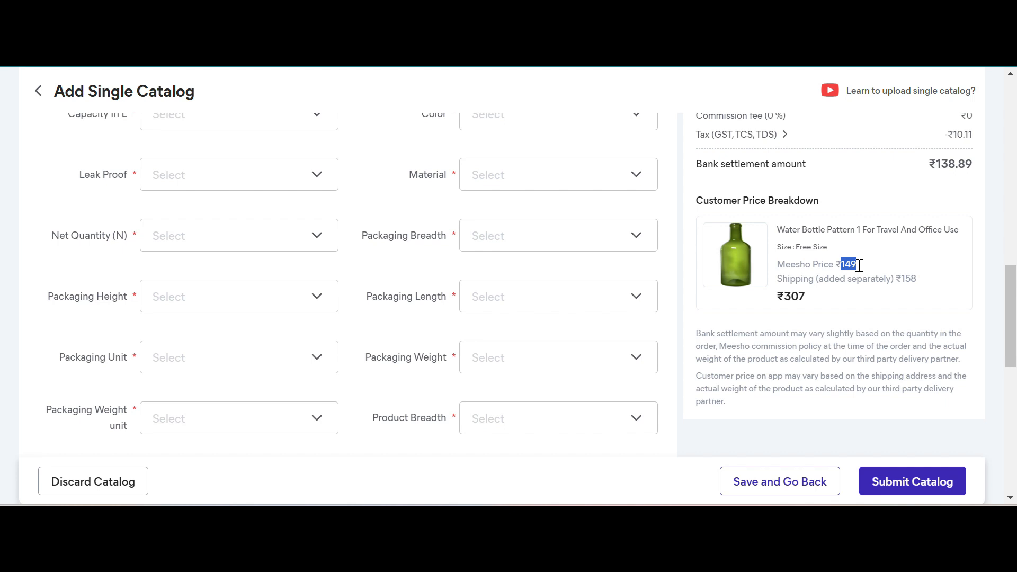
pyautogui.click(917, 279)
pyautogui.moveTo(917, 279); pyautogui.dragTo(900, 279)
pyautogui.moveTo(806, 300); pyautogui.dragTo(787, 293)
pyautogui.scroll(1, 672, 300)
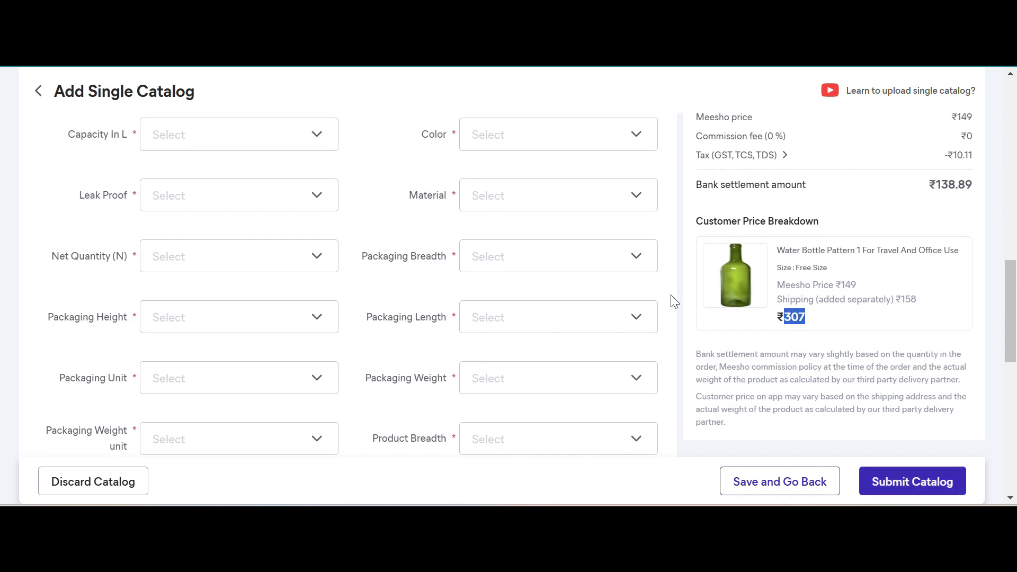
pyautogui.scroll(-2, 673, 301)
pyautogui.scroll(-2, 673, 301)
pyautogui.scroll(5, 673, 301)
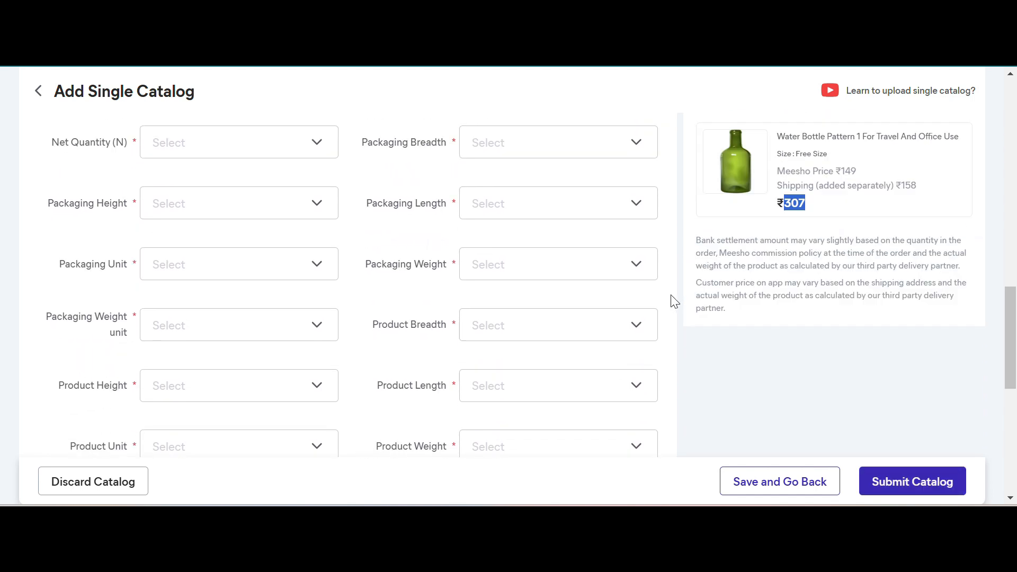
pyautogui.scroll(4, 673, 301)
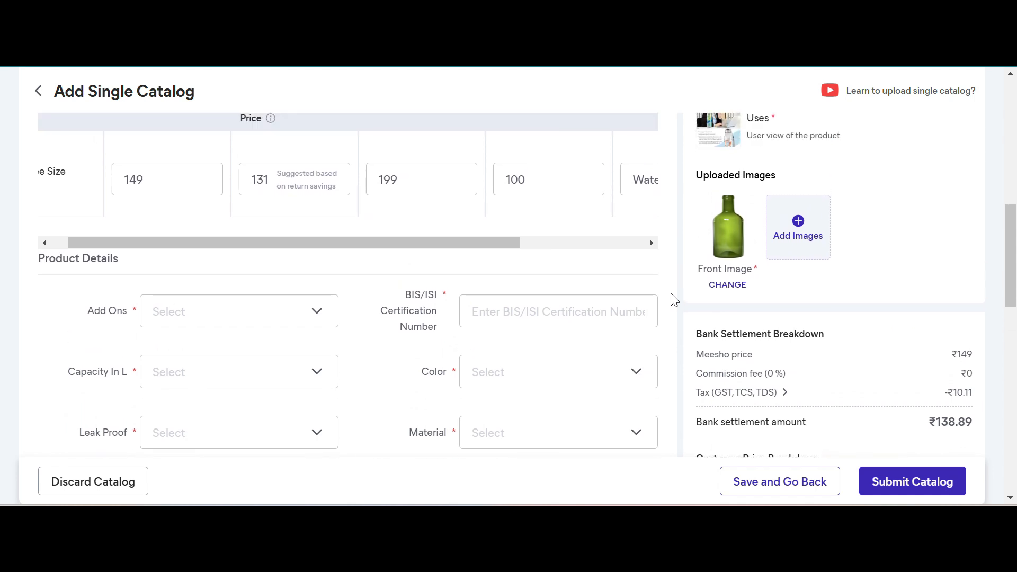
pyautogui.scroll(1, 460, 300)
# - Set Add Ons to No Add ons in the Product Details and review the remaining add-on choices
pyautogui.scroll(-2, 457, 297)
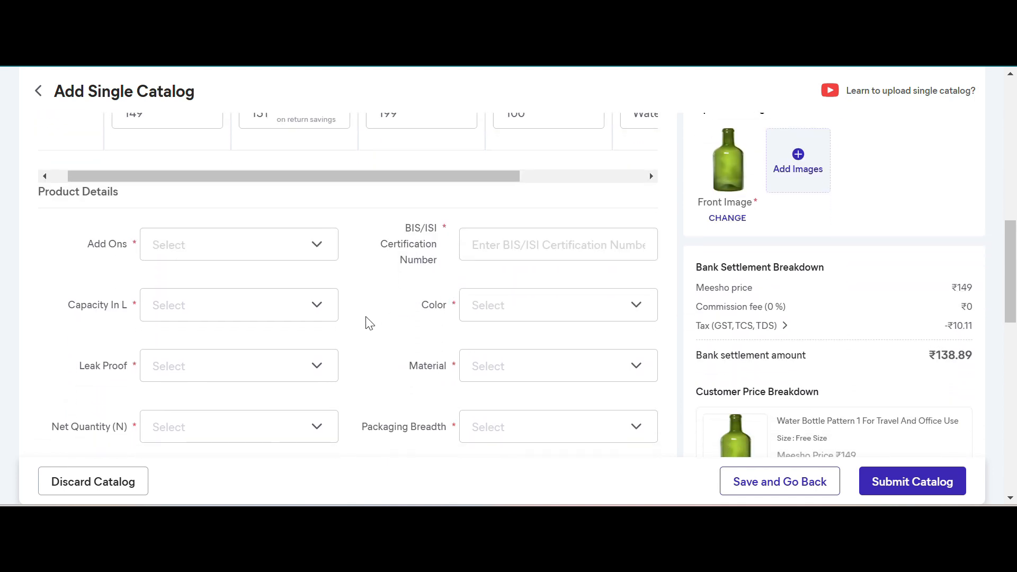
pyautogui.scroll(-1, 369, 323)
pyautogui.click(249, 202)
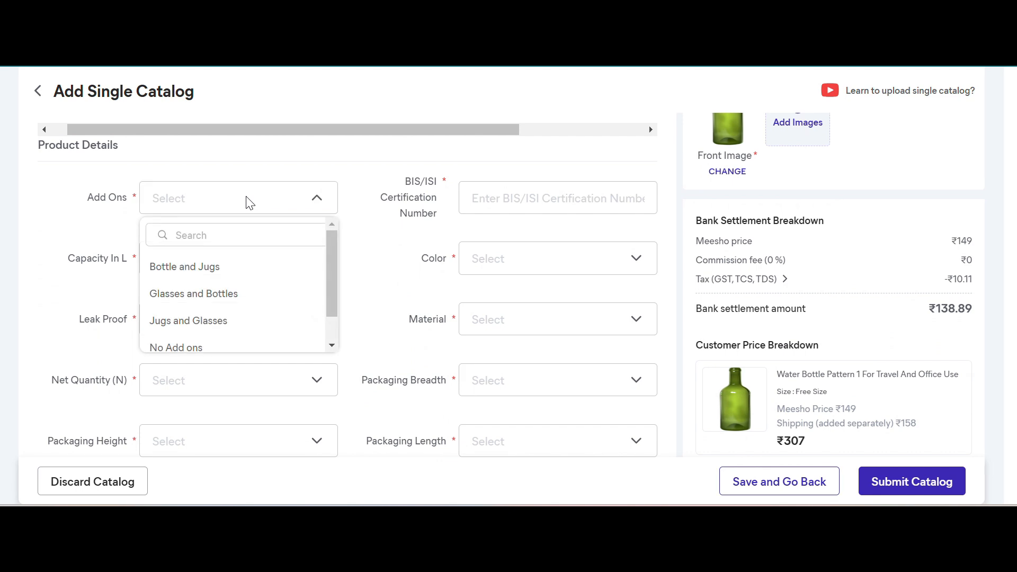
pyautogui.scroll(-1, 214, 300)
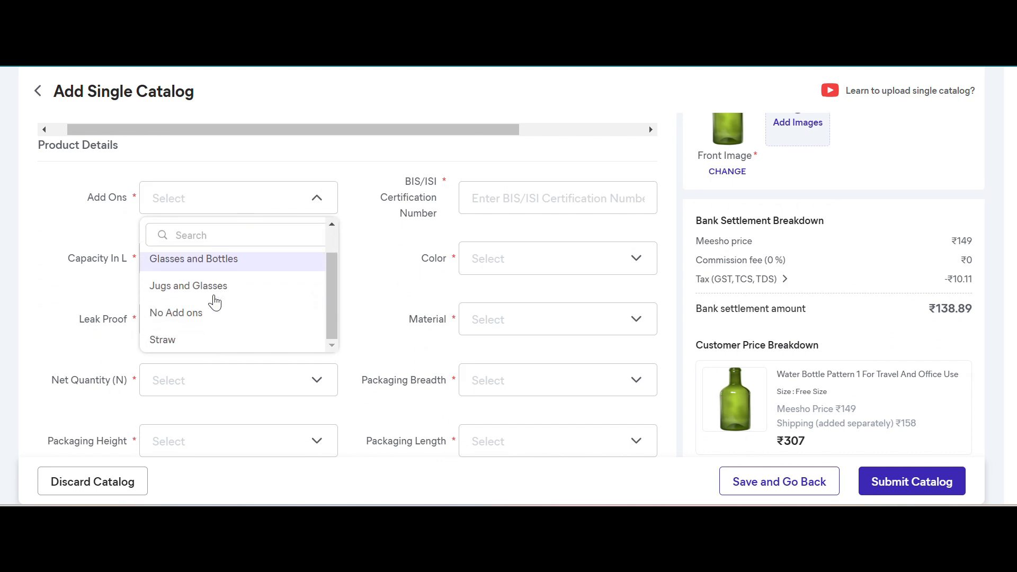
pyautogui.click(199, 312)
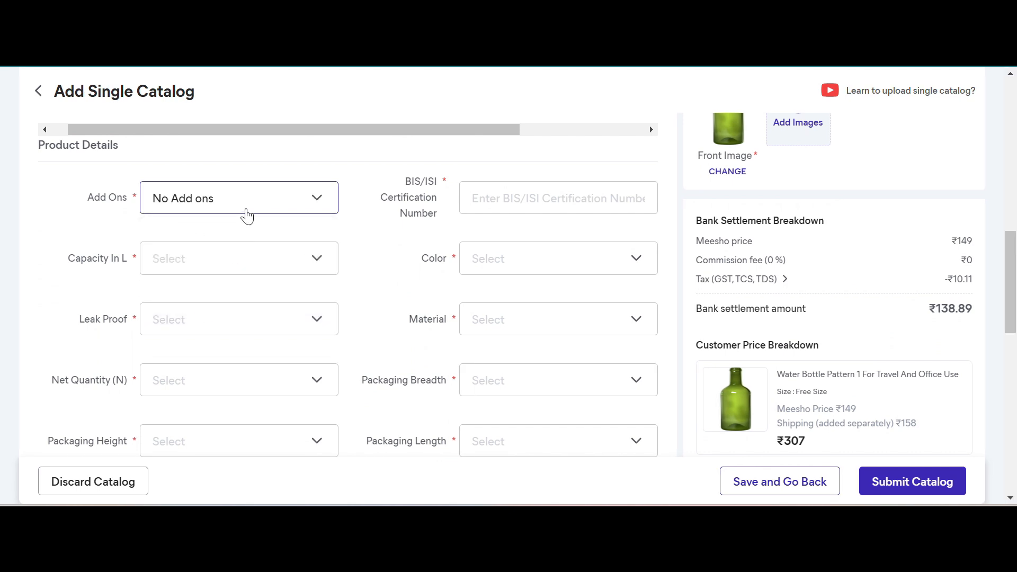
pyautogui.click(264, 196)
pyautogui.scroll(-1, 213, 323)
pyautogui.scroll(1, 211, 345)
pyautogui.scroll(-1, 213, 346)
# - Enter "jxzfadjehf" as the BIS/ISI Certification Number
pyautogui.click(533, 204)
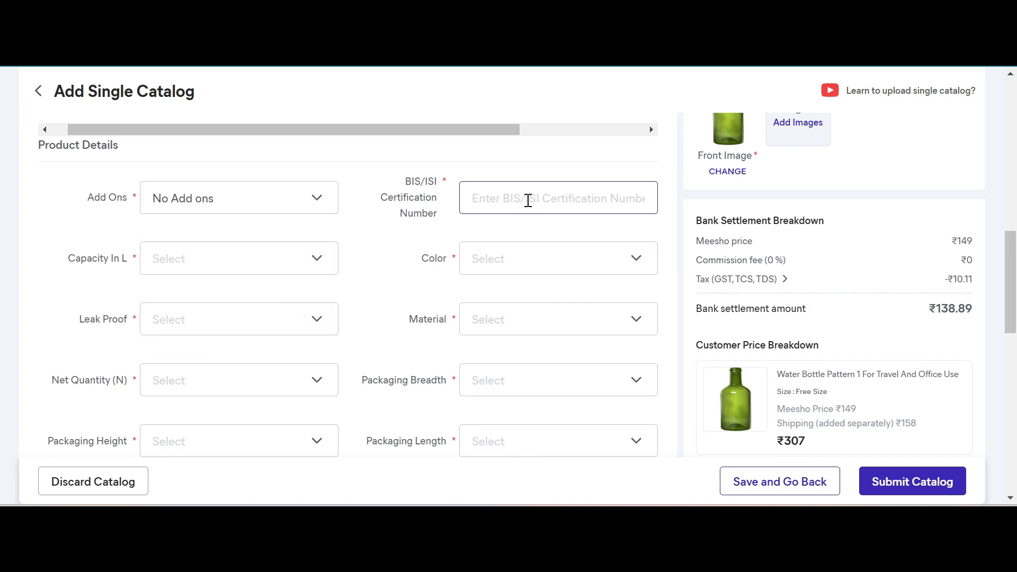
pyautogui.write('jxzfadjehf')
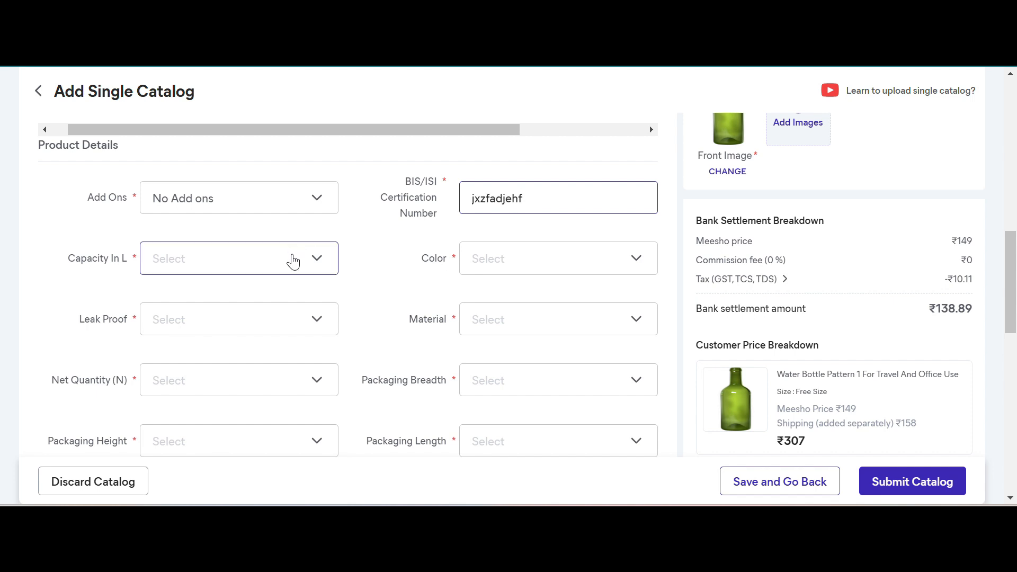
# - Set the water bottle's Capacity In L to 1 and its Color to Green
pyautogui.click(250, 258)
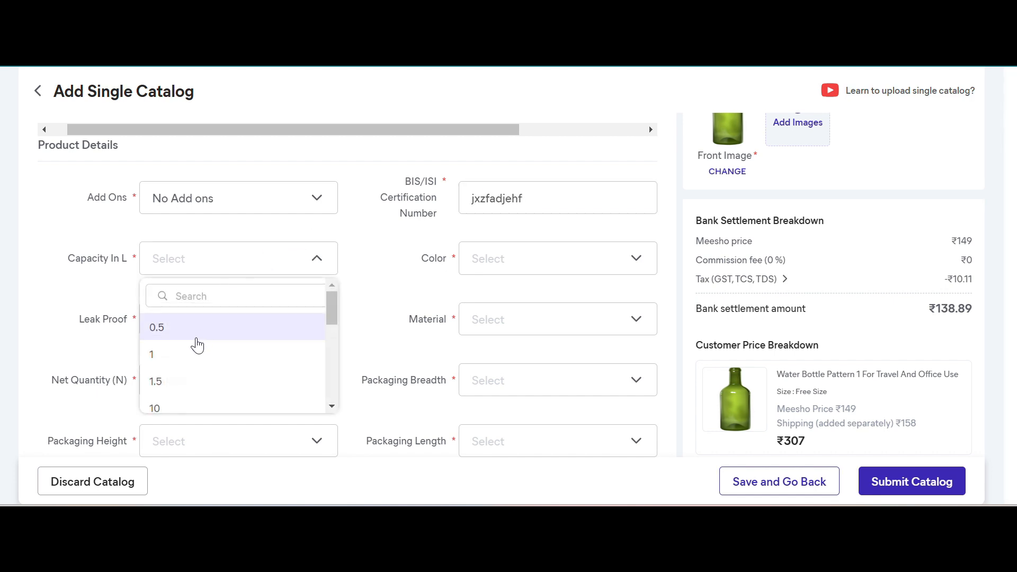
pyautogui.click(192, 353)
pyautogui.click(511, 262)
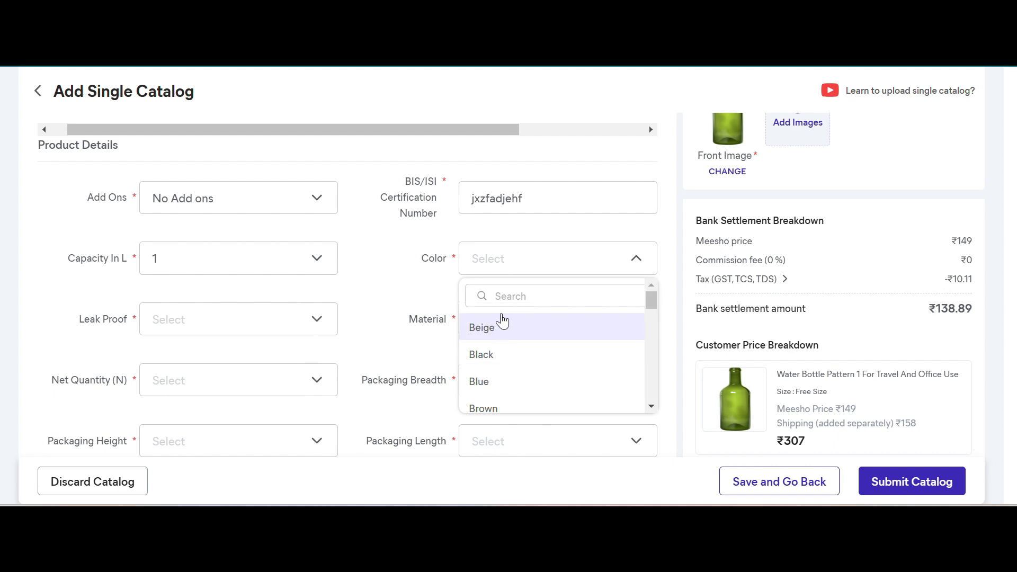
pyautogui.write('green')
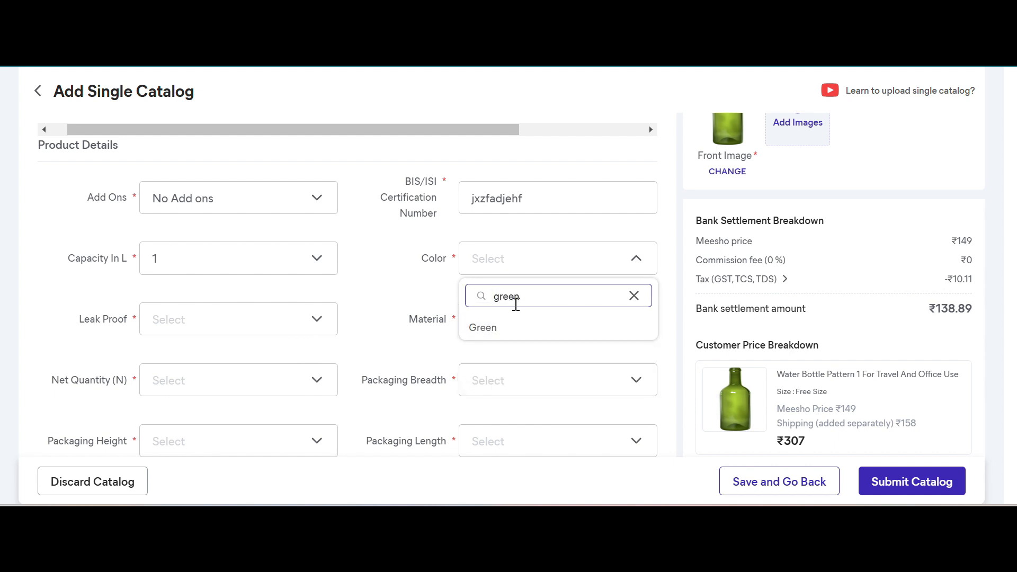
pyautogui.click(509, 329)
# - Set Leak Proof to Yes and choose Glass as the Material of the bottle
pyautogui.scroll(-1, 170, 393)
pyautogui.click(199, 269)
pyautogui.click(164, 354)
pyautogui.click(503, 265)
pyautogui.click(529, 291)
pyautogui.write('glass')
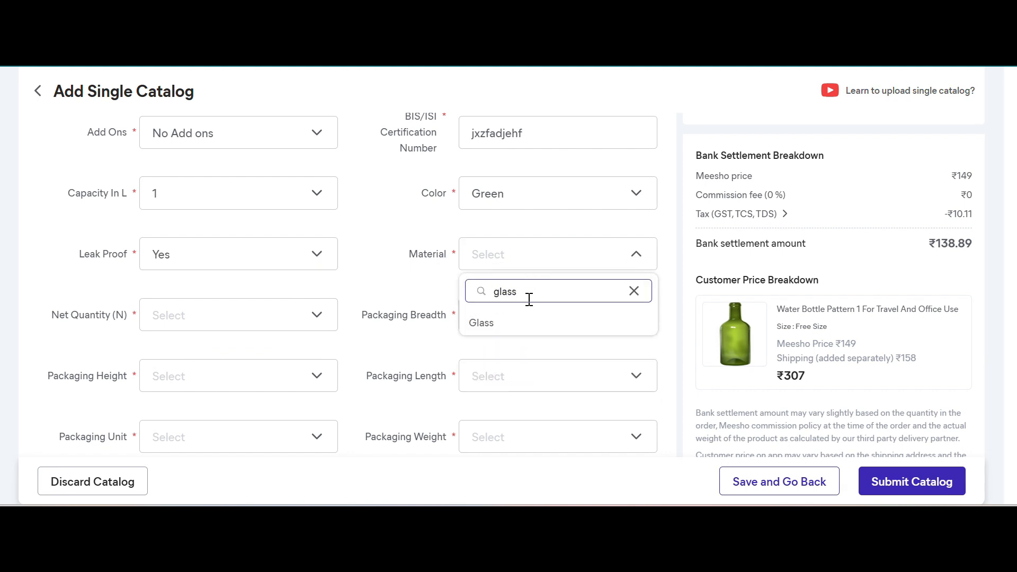
pyautogui.click(481, 323)
# - Set the Net Quantity (N) to Pack Of 1 and the Packaging Unit to Cm
pyautogui.scroll(-1, 342, 304)
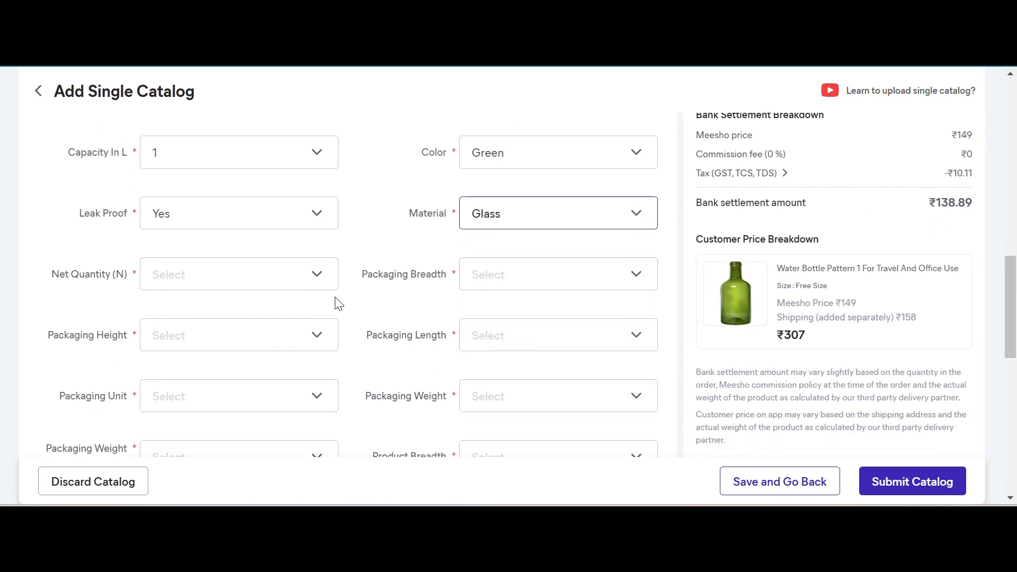
pyautogui.click(264, 283)
pyautogui.click(215, 363)
pyautogui.scroll(-1, 285, 258)
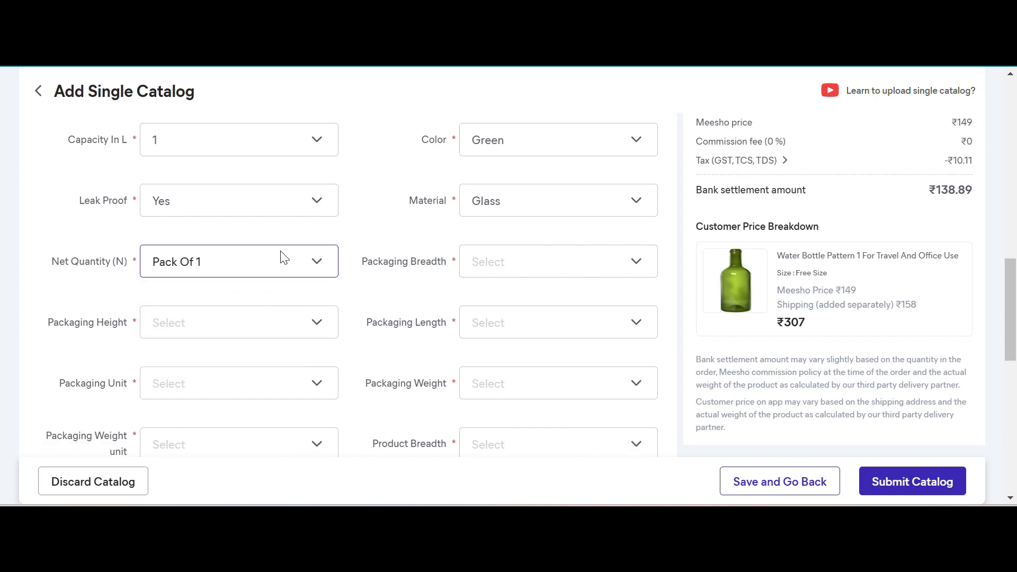
pyautogui.scroll(-1, 289, 261)
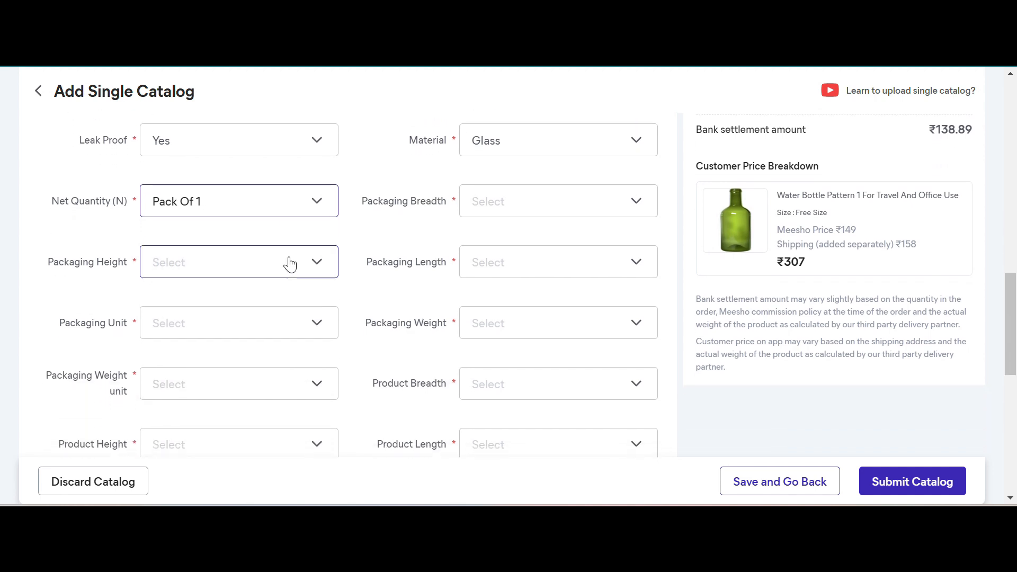
pyautogui.click(221, 335)
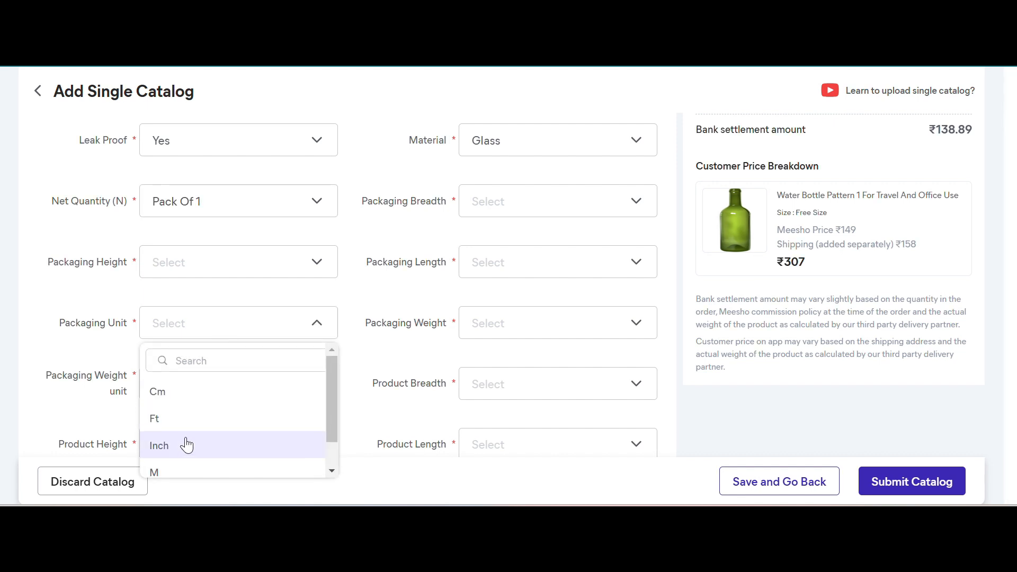
pyautogui.scroll(-1, 187, 445)
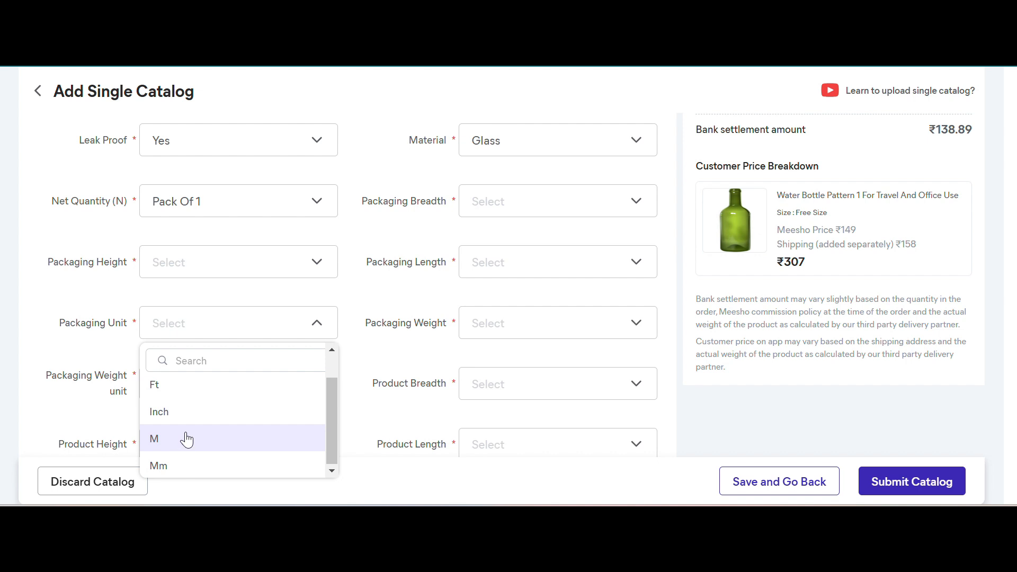
pyautogui.scroll(1, 191, 418)
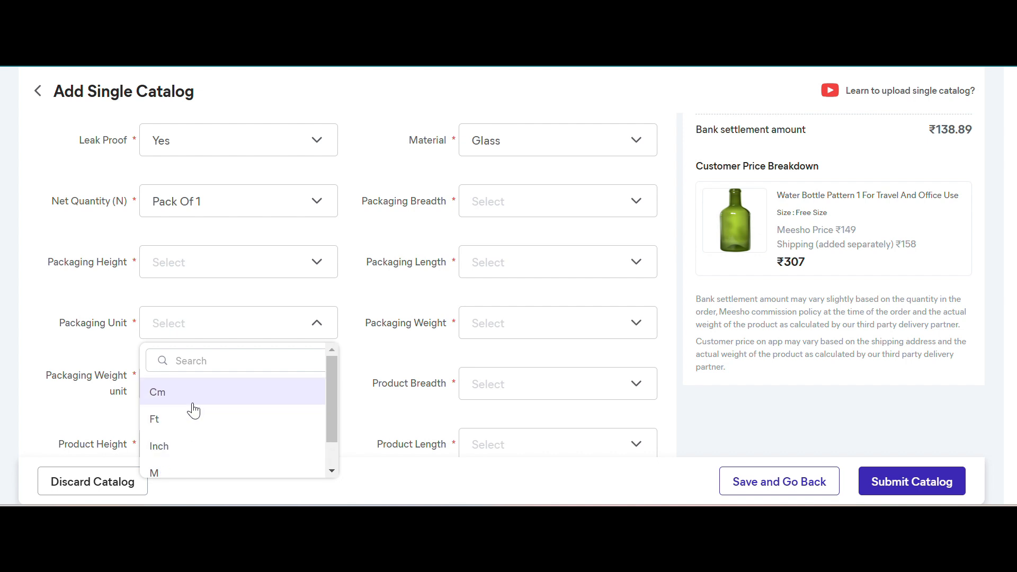
pyautogui.click(191, 395)
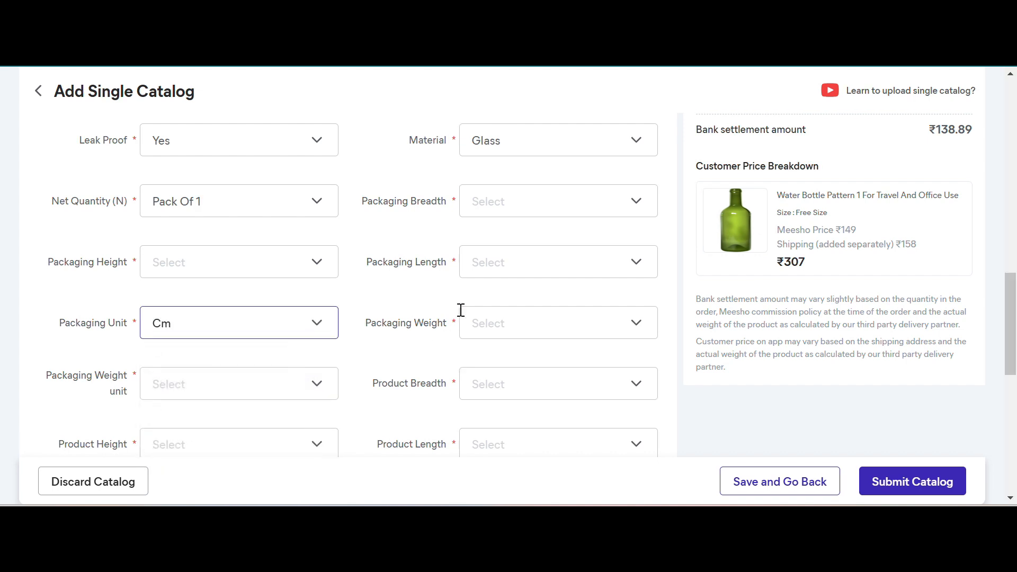
# - Set the Packaging Breadth, Packaging Height and Packaging Length to 10 each
pyautogui.click(518, 205)
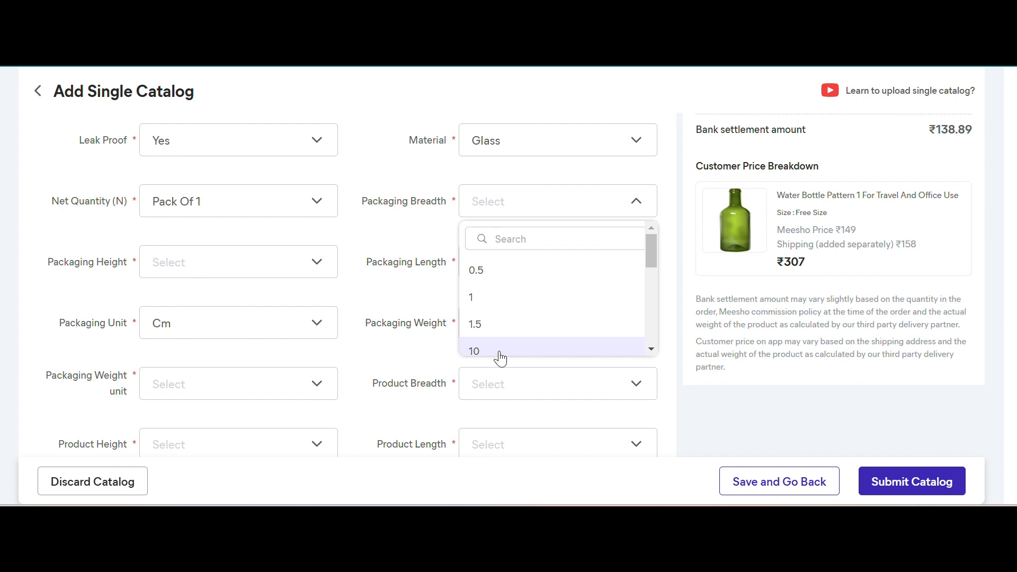
pyautogui.click(499, 353)
pyautogui.click(271, 271)
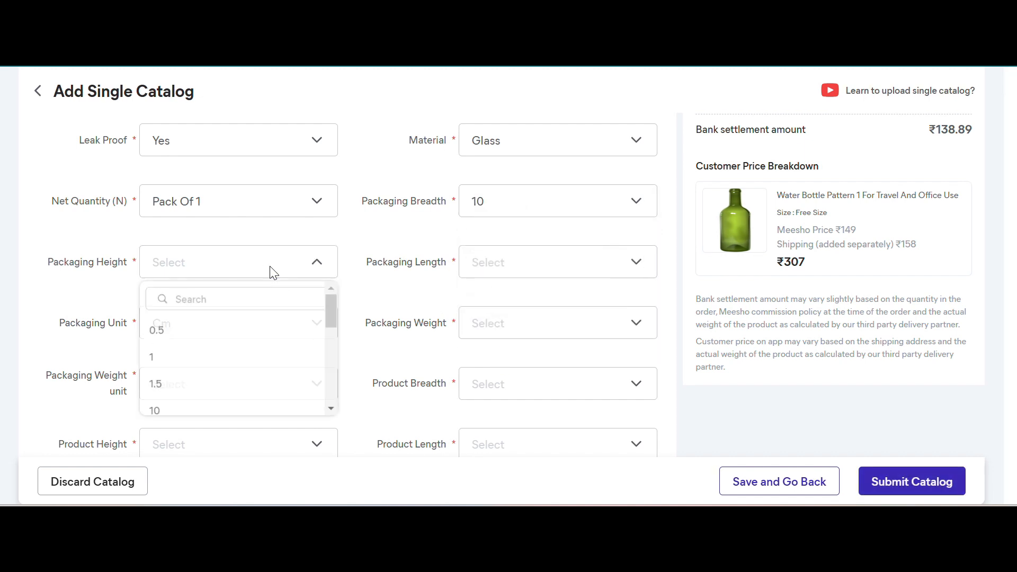
pyautogui.click(233, 413)
pyautogui.click(541, 268)
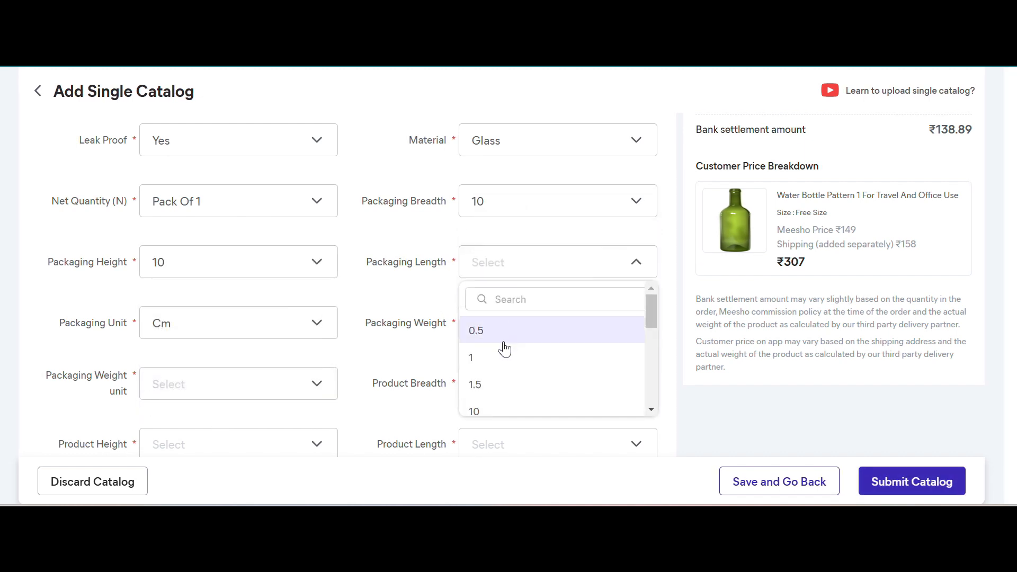
pyautogui.click(488, 413)
# - Browse the range of available Packaging Length values and search them for 100, leaving the chosen length as it is
pyautogui.click(518, 259)
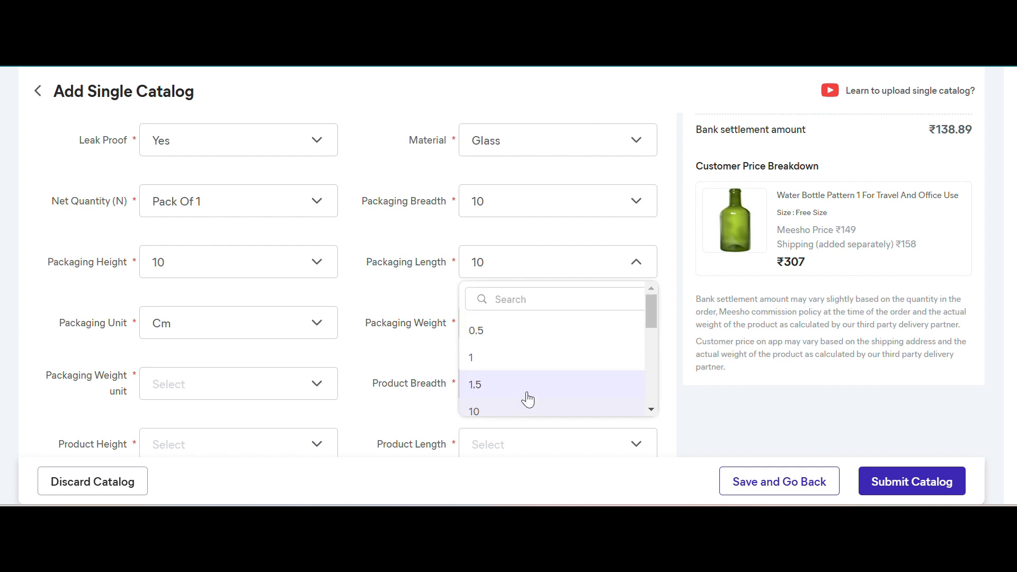
pyautogui.scroll(-1, 527, 395)
pyautogui.scroll(-3, 529, 390)
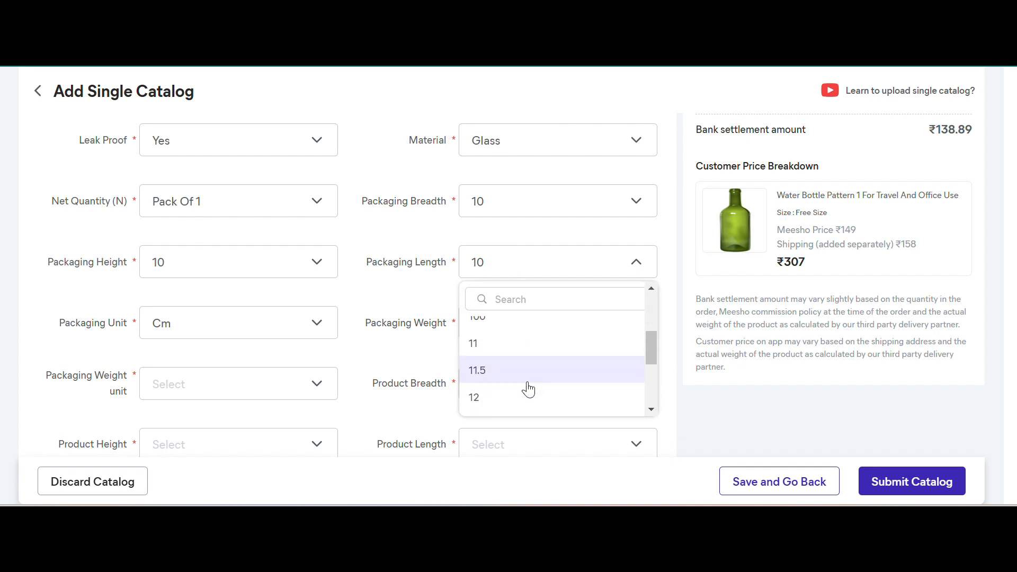
pyautogui.scroll(-1, 528, 389)
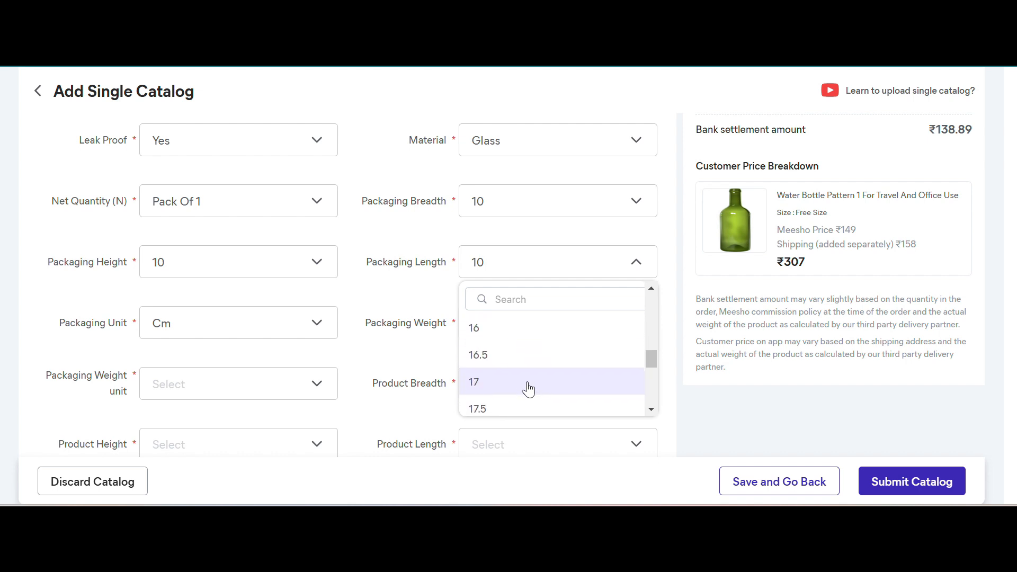
pyautogui.scroll(-4, 528, 389)
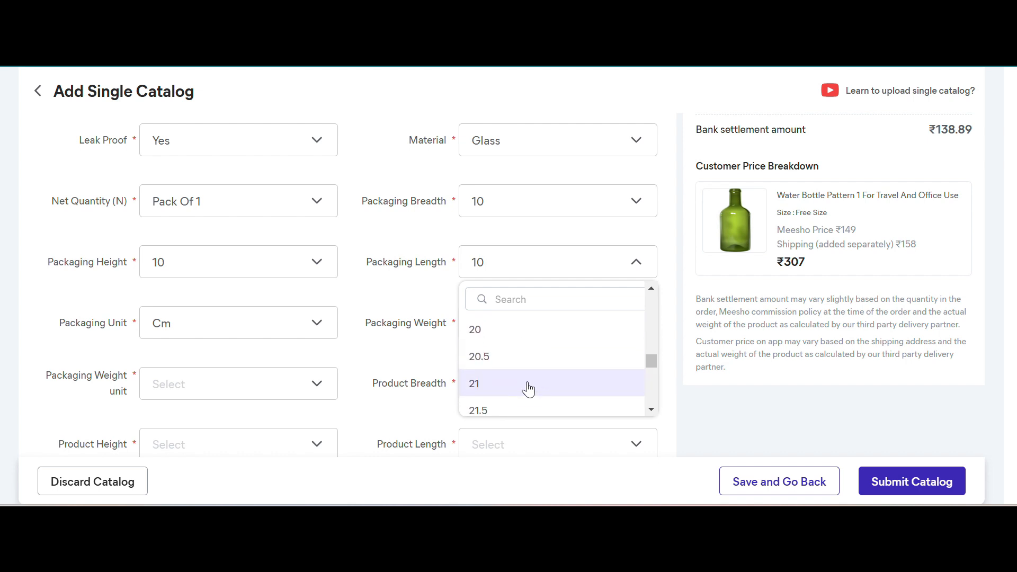
pyautogui.scroll(-2, 528, 390)
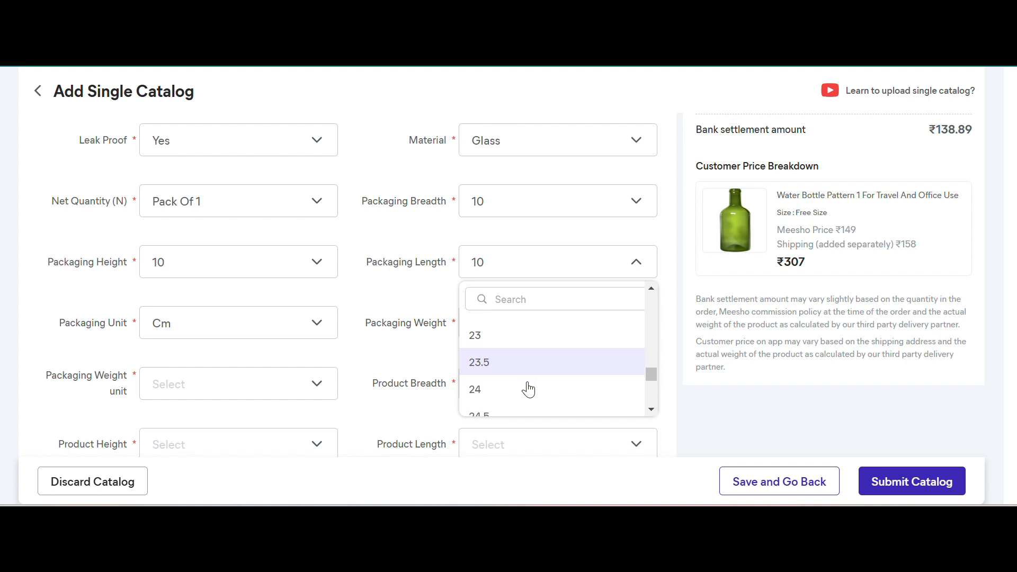
pyautogui.scroll(-6, 528, 389)
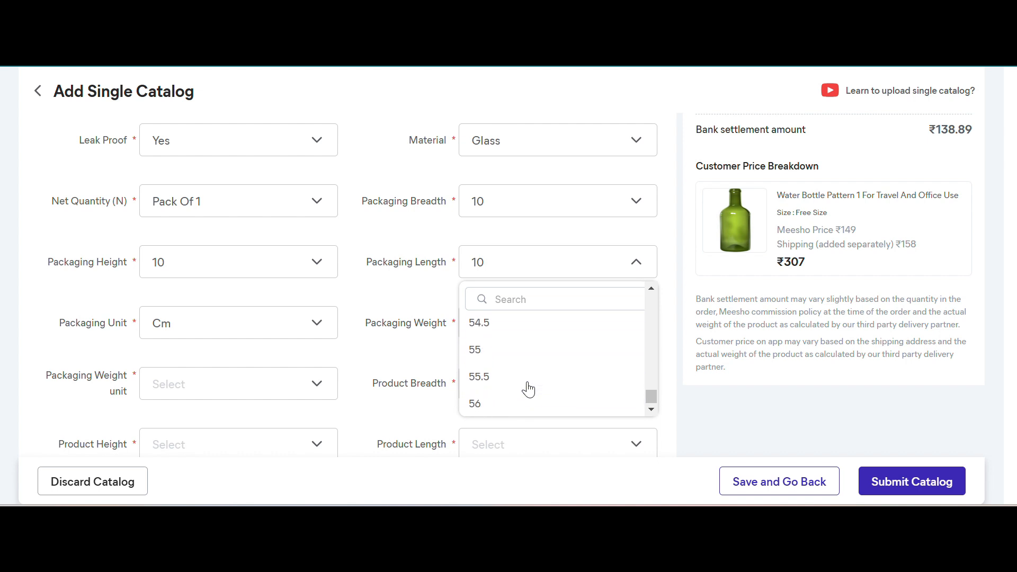
pyautogui.scroll(-7, 528, 390)
pyautogui.scroll(-10, 528, 390)
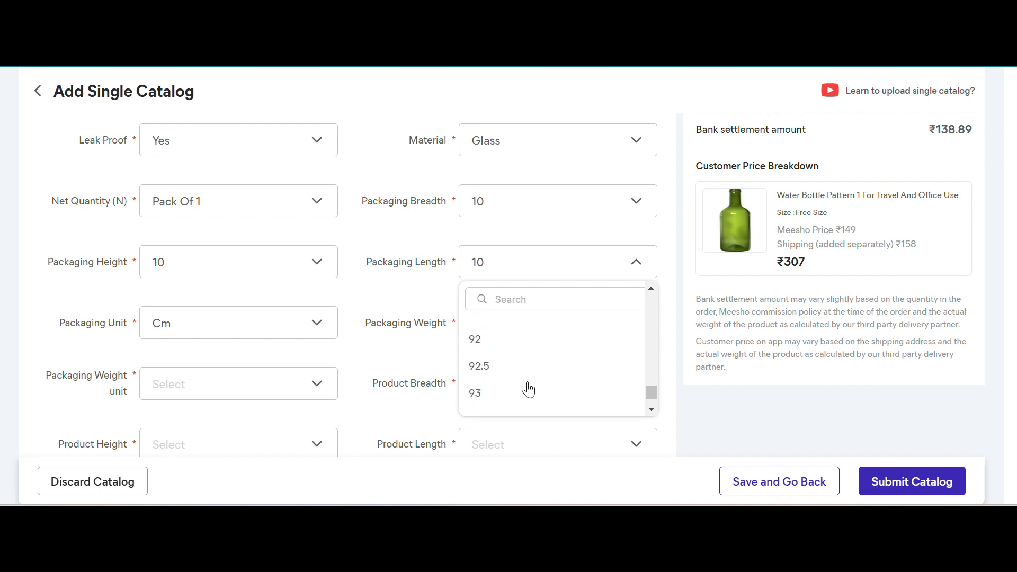
pyautogui.write('100')
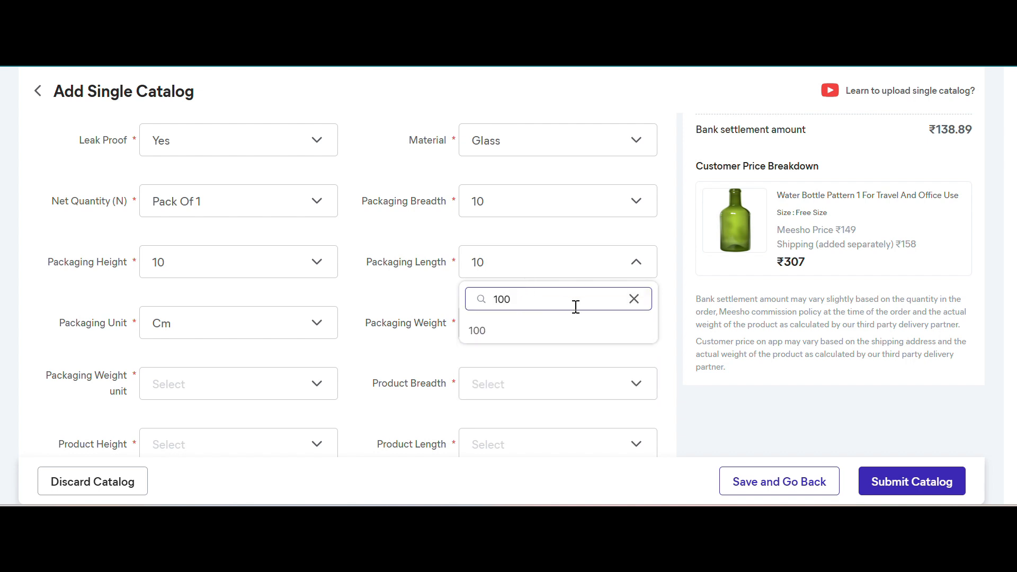
pyautogui.click(634, 300)
pyautogui.click(411, 289)
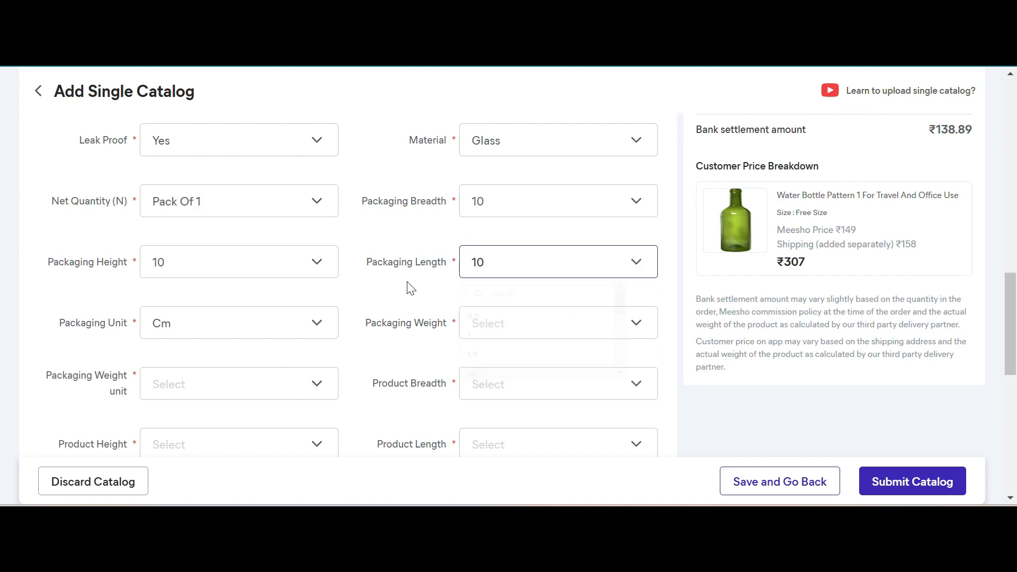
# - Set the Packaging Weight unit to Kg and the Packaging Weight to 0.5
pyautogui.scroll(-1, 375, 334)
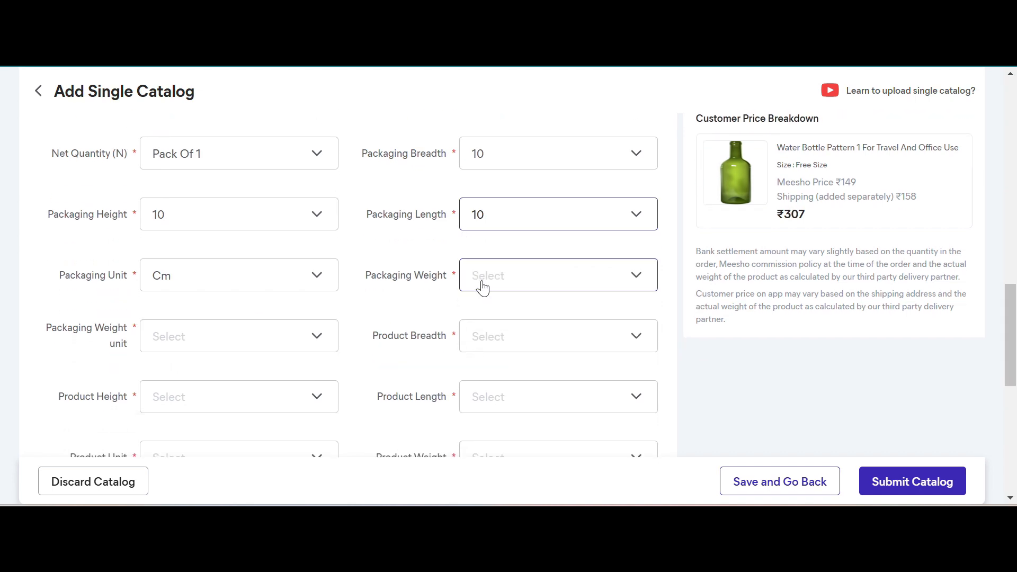
pyautogui.click(218, 339)
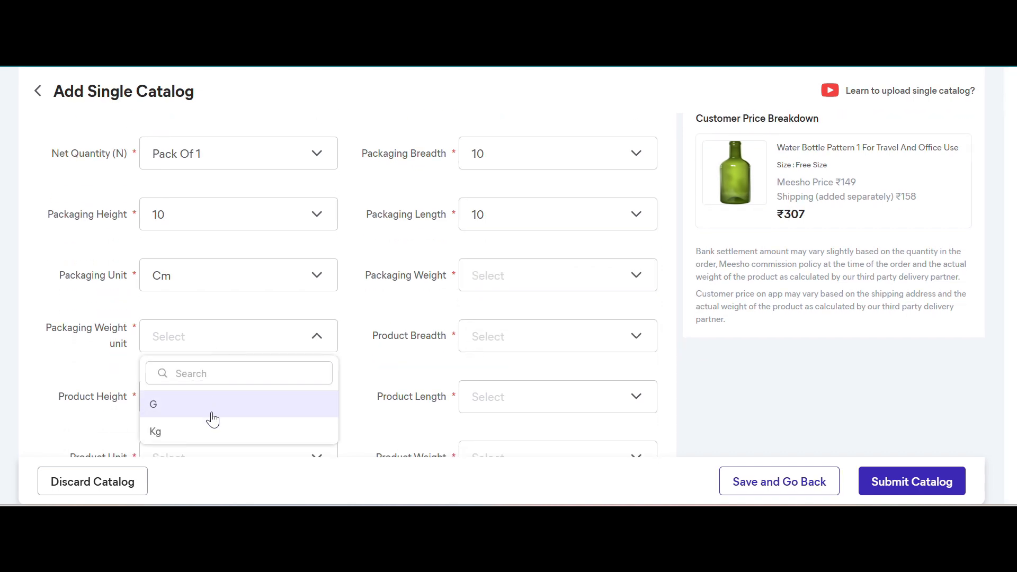
pyautogui.click(212, 430)
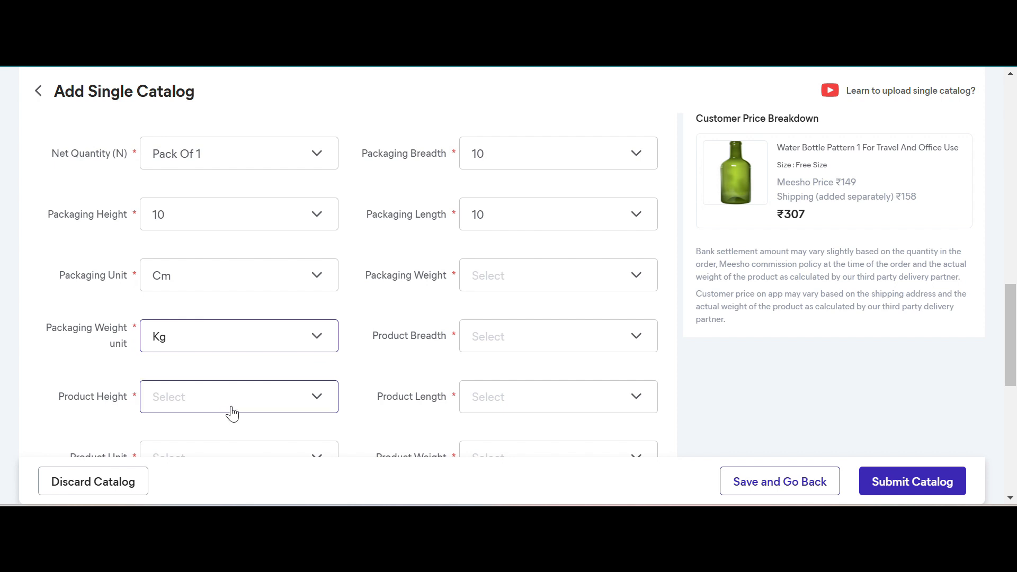
pyautogui.click(515, 269)
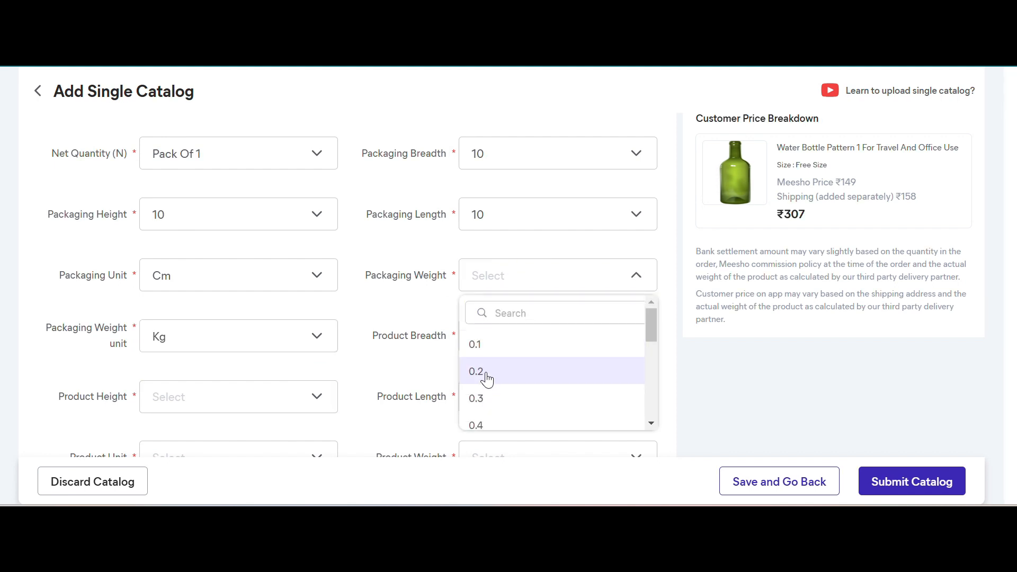
pyautogui.scroll(-2, 487, 379)
pyautogui.click(485, 379)
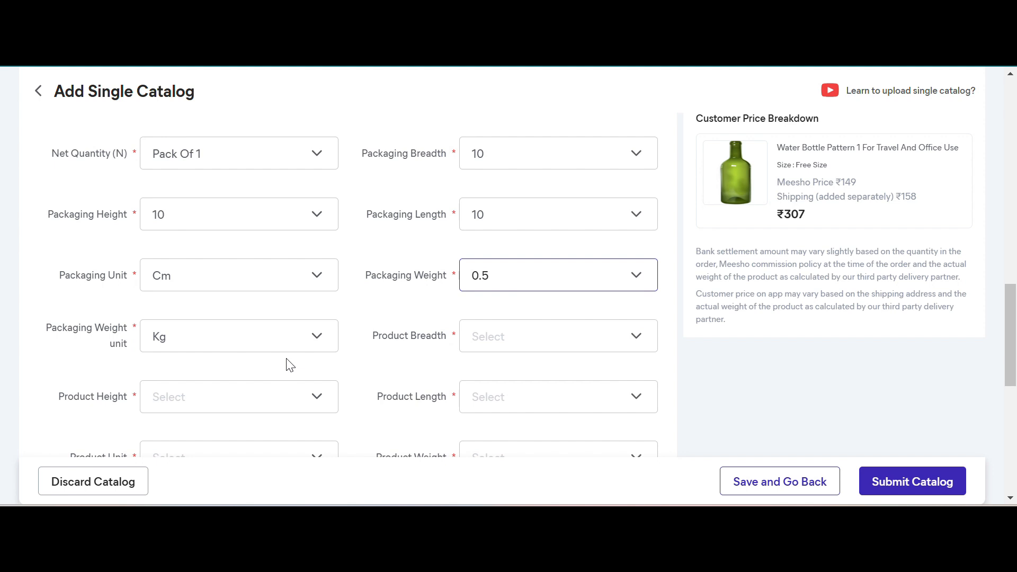
# - Set the Product Unit of the bottle to Cm
pyautogui.click(537, 345)
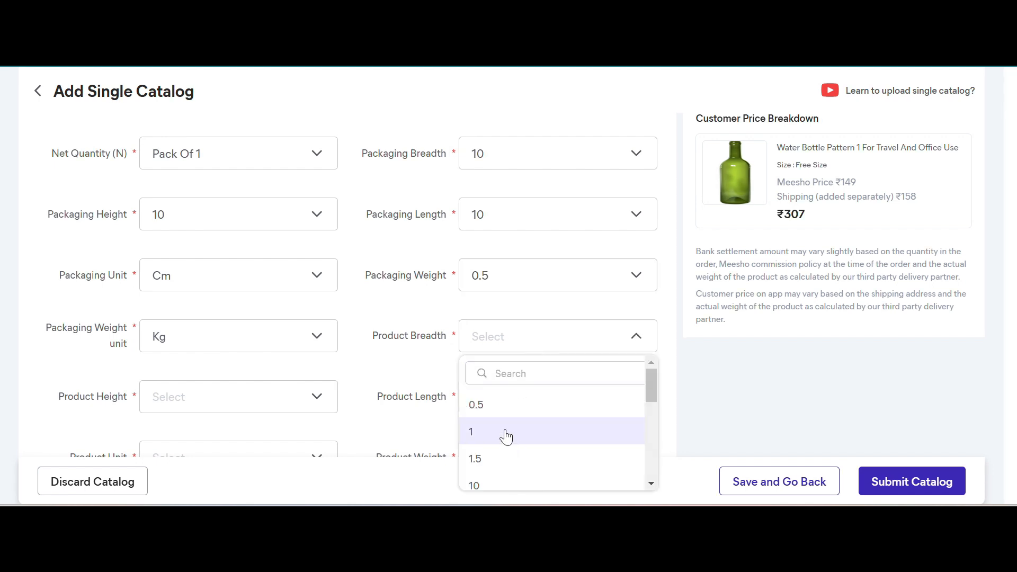
pyautogui.click(450, 356)
pyautogui.scroll(-2, 451, 358)
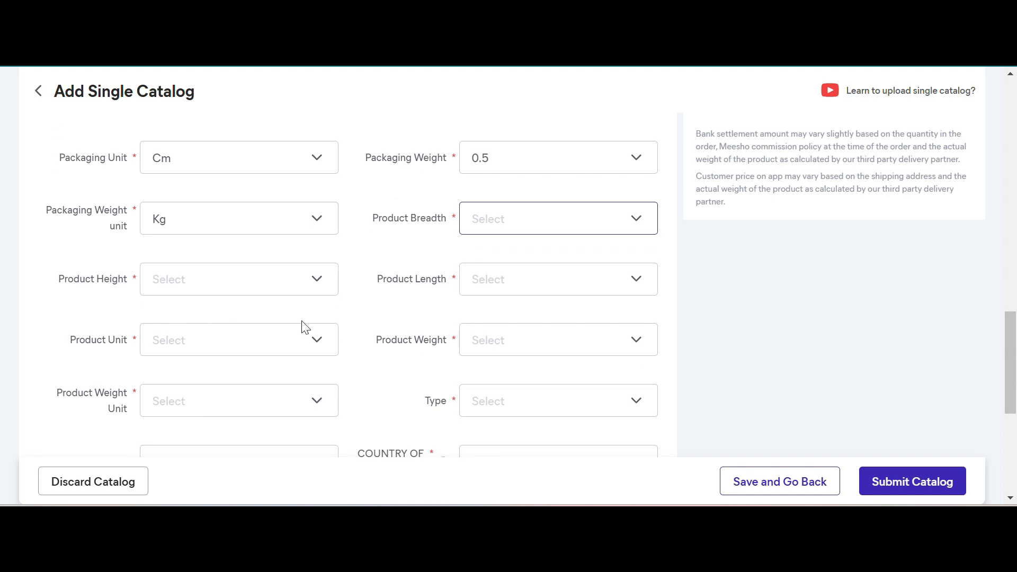
pyautogui.click(275, 341)
pyautogui.click(204, 422)
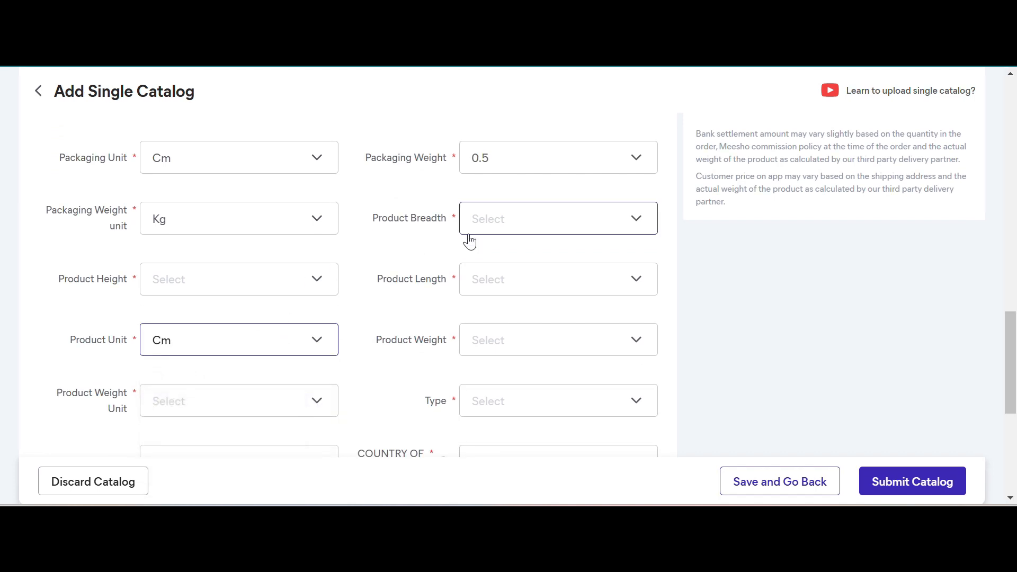
# - Set the Product Breadth, Product Height and Product Length to 10 each
pyautogui.click(488, 226)
pyautogui.click(464, 370)
pyautogui.click(286, 282)
pyautogui.click(236, 430)
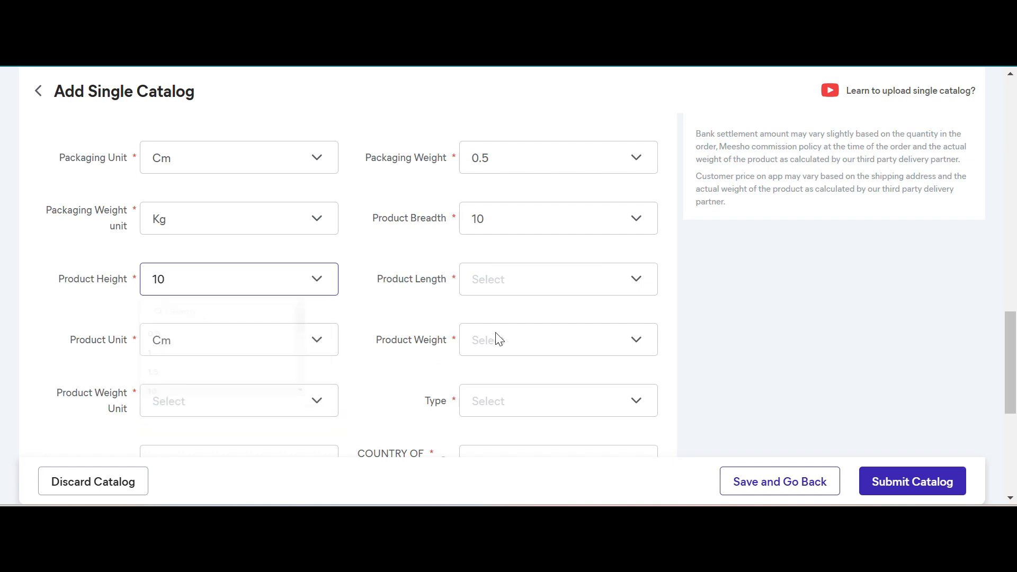
pyautogui.click(545, 291)
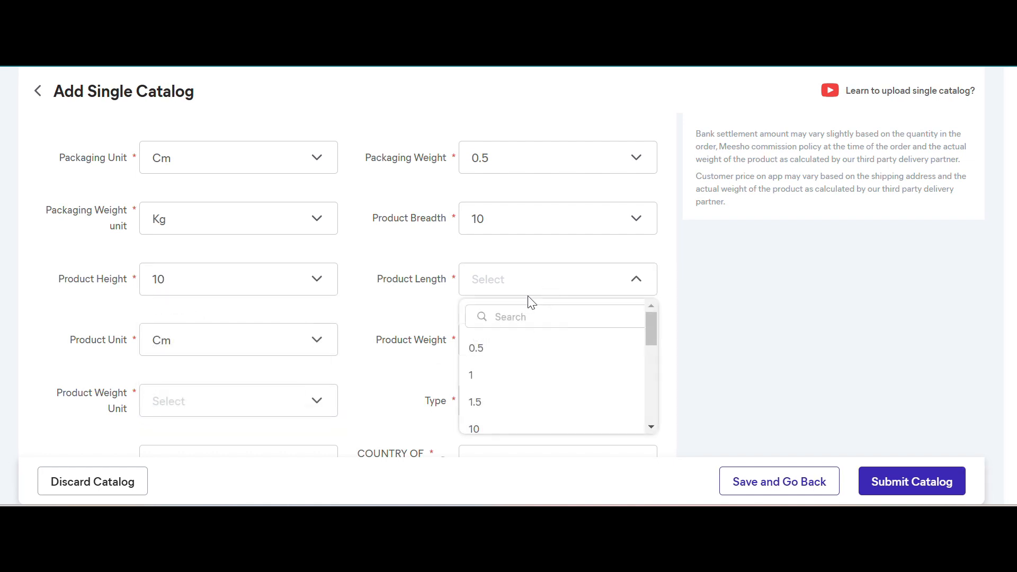
pyautogui.click(482, 425)
# - Set the Product Weight Unit to Kg and the Product Weight to 0.5
pyautogui.click(243, 408)
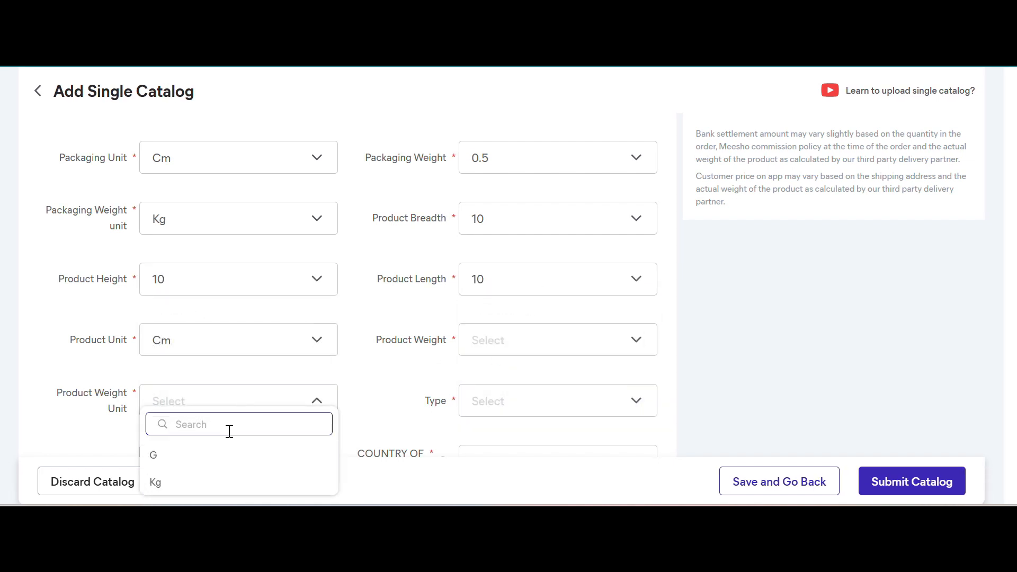
pyautogui.click(211, 486)
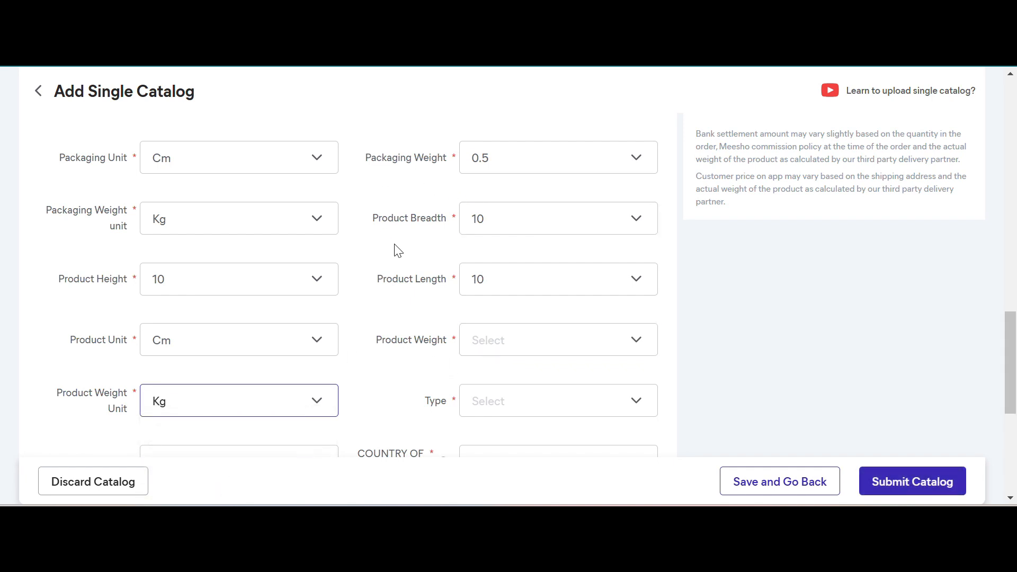
pyautogui.scroll(3, 392, 247)
pyautogui.scroll(-4, 403, 350)
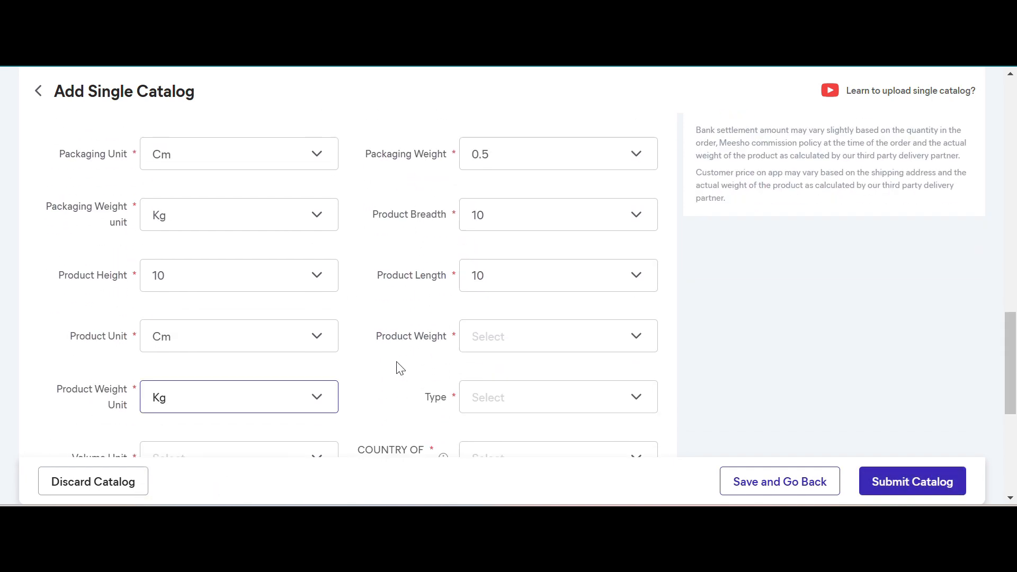
pyautogui.click(497, 283)
pyautogui.scroll(-1, 504, 429)
pyautogui.click(487, 438)
pyautogui.scroll(-2, 482, 378)
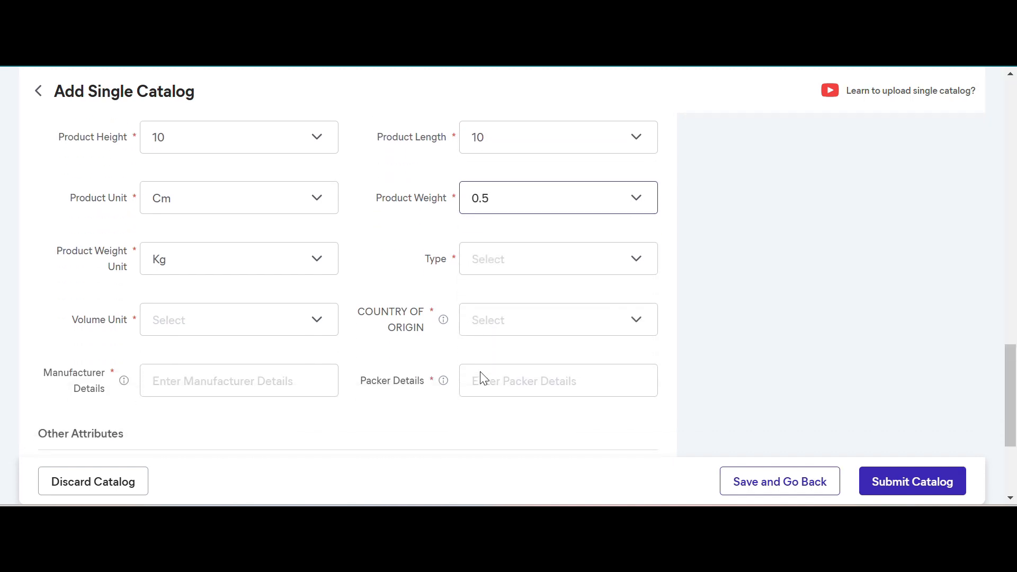
# - Choose Fridge as the bottle's Type and set the Volume Unit to L
pyautogui.click(480, 267)
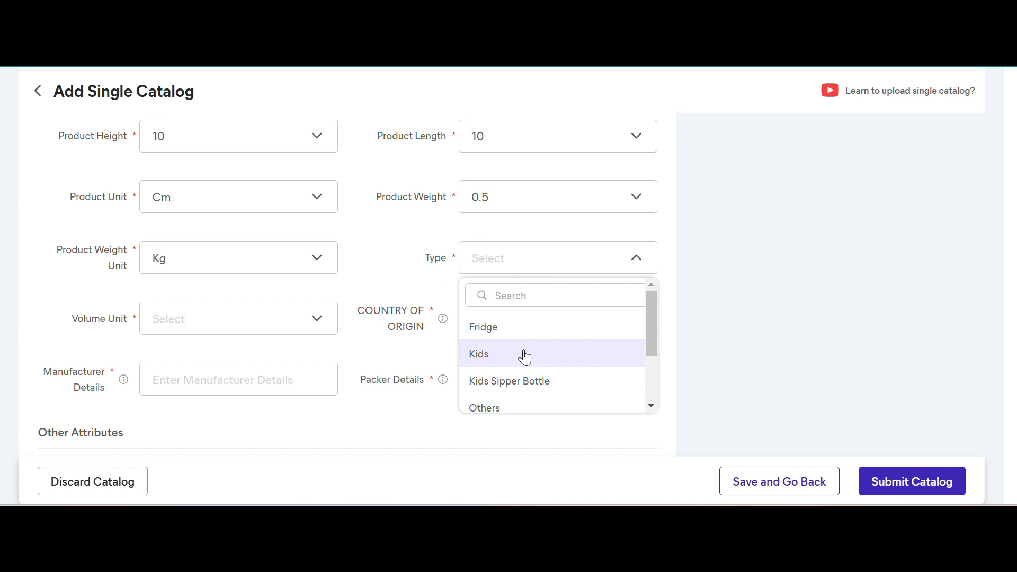
pyautogui.scroll(-3, 525, 357)
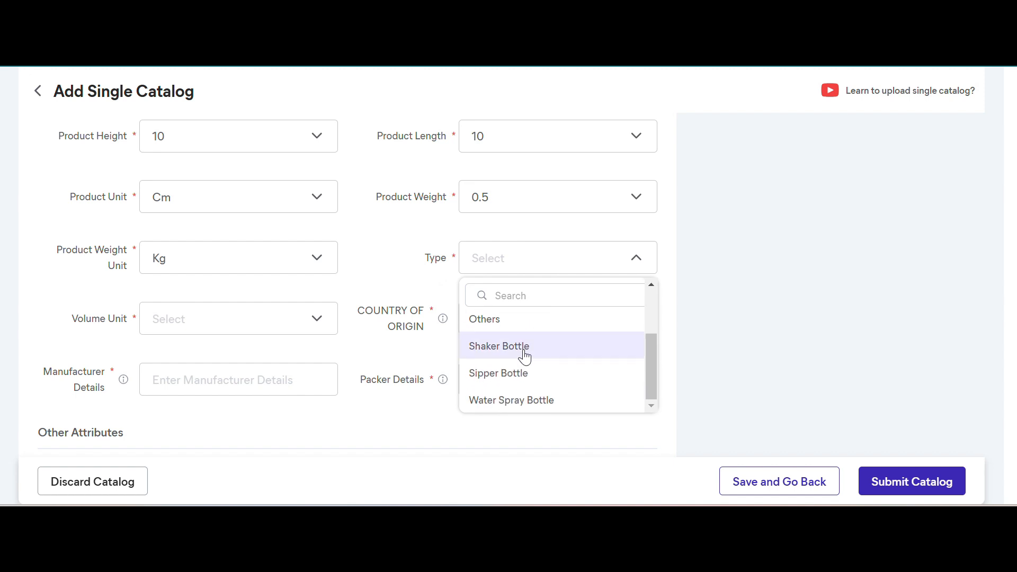
pyautogui.scroll(3, 525, 357)
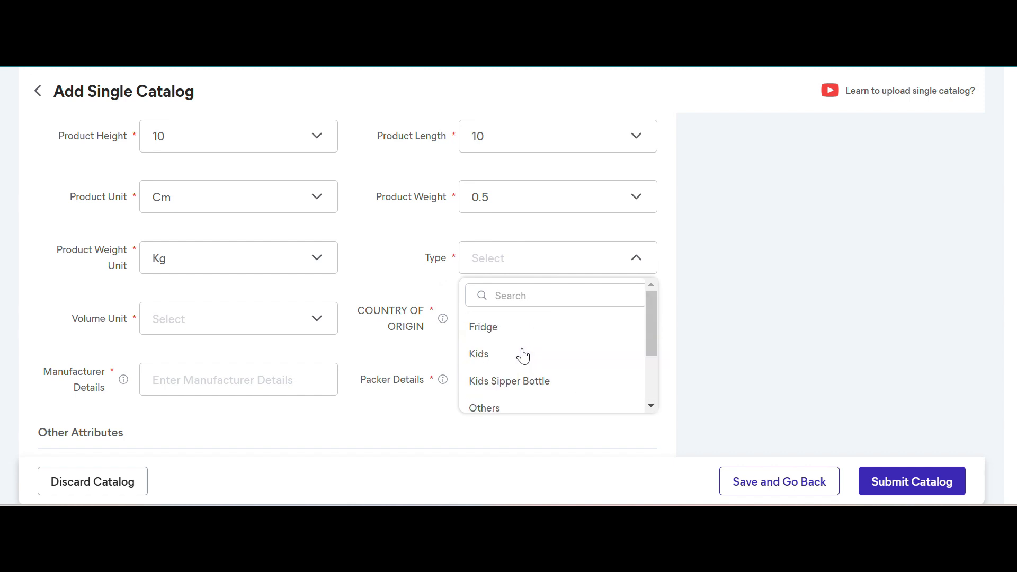
pyautogui.click(500, 337)
pyautogui.click(252, 320)
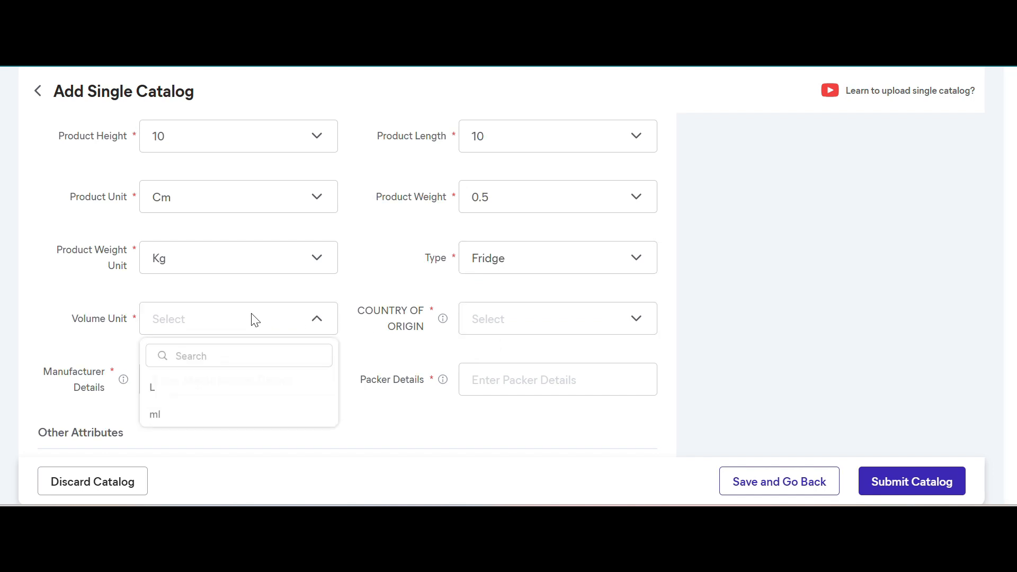
pyautogui.click(200, 383)
# - Set the Country of Origin to India and look over the remaining manufacturer, packer and other attribute fields
pyautogui.click(551, 332)
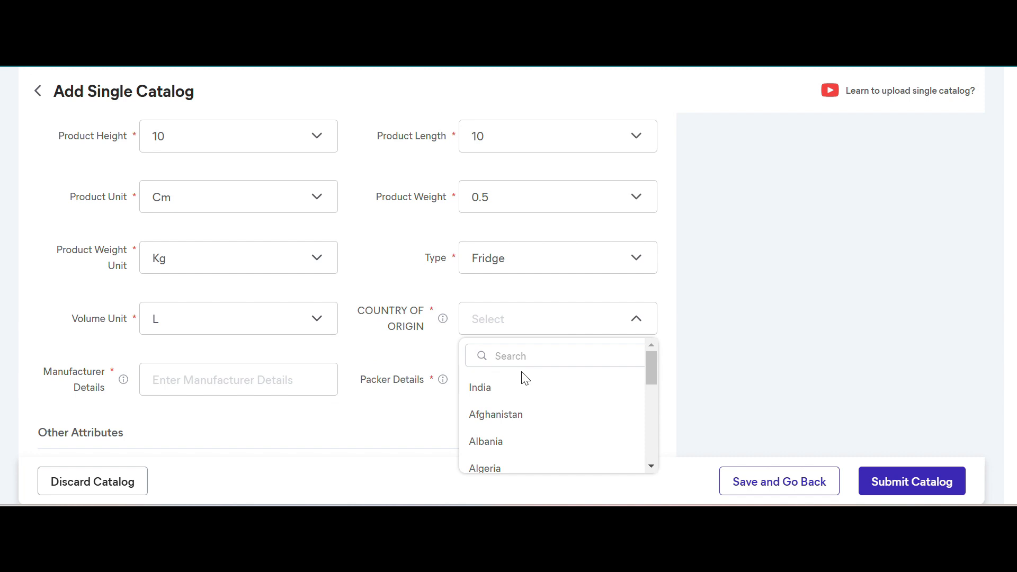
pyautogui.click(487, 388)
pyautogui.scroll(-1, 534, 313)
pyautogui.scroll(-1, 534, 312)
pyautogui.click(532, 305)
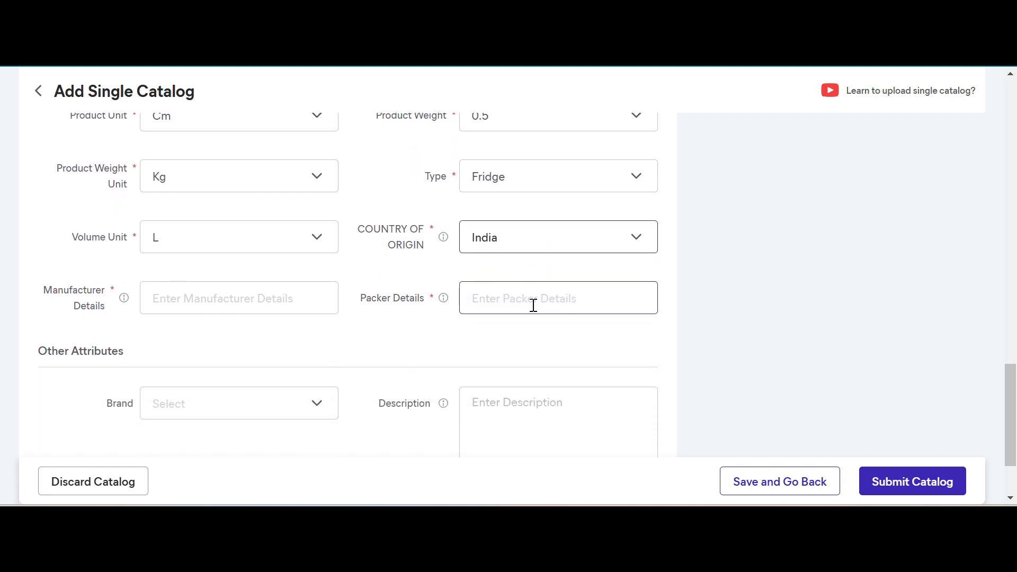
pyautogui.click(286, 293)
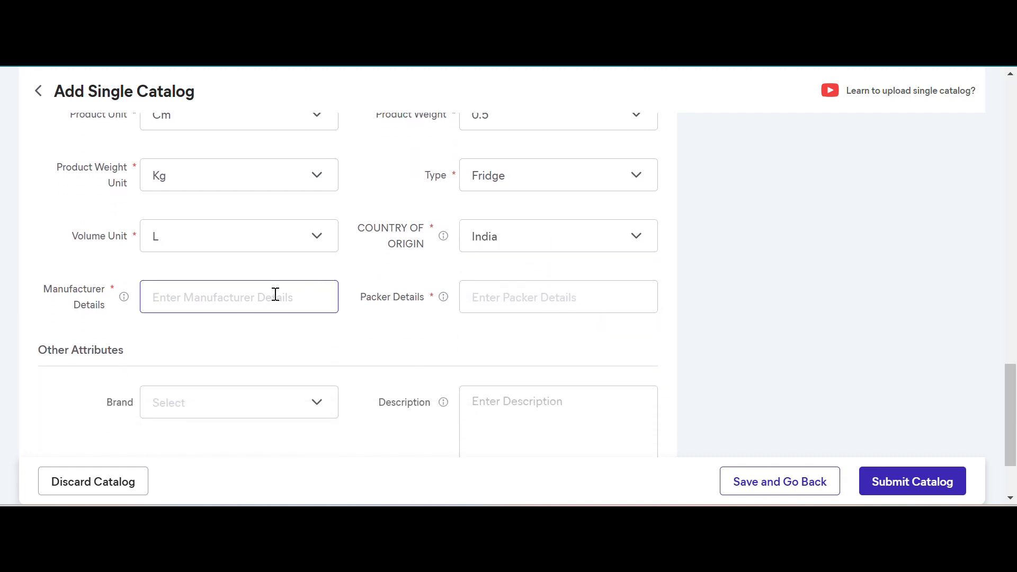
pyautogui.scroll(-3, 276, 294)
pyautogui.scroll(-1, 276, 298)
pyautogui.scroll(1, 276, 299)
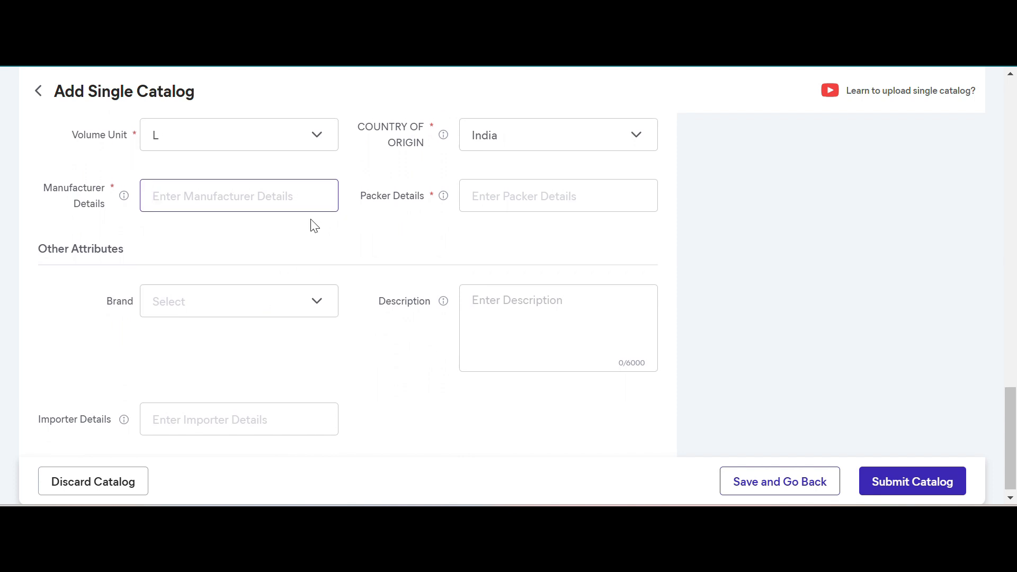
# - Search the Country of Origin options for china and select China
pyautogui.click(537, 132)
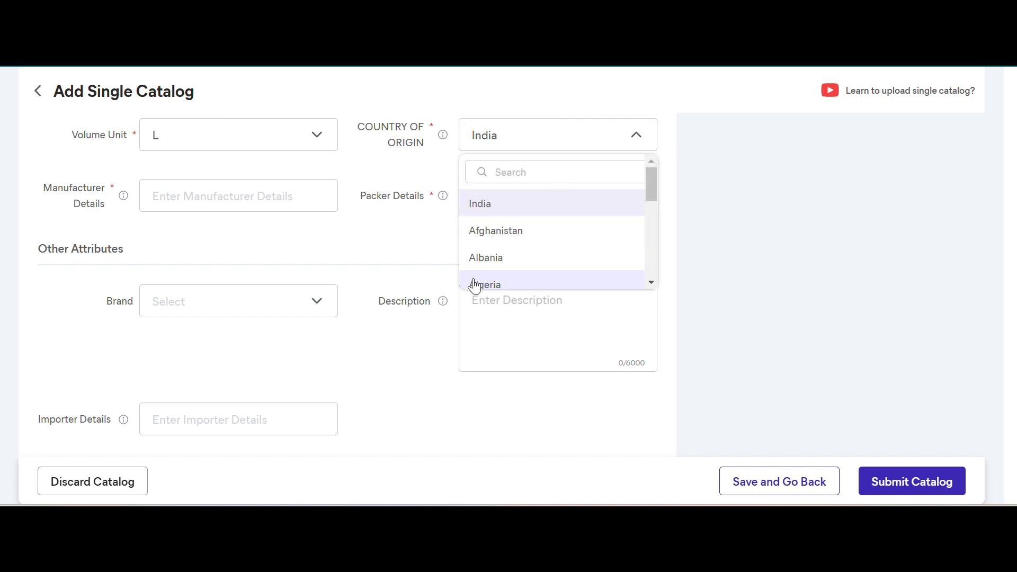
pyautogui.click(538, 171)
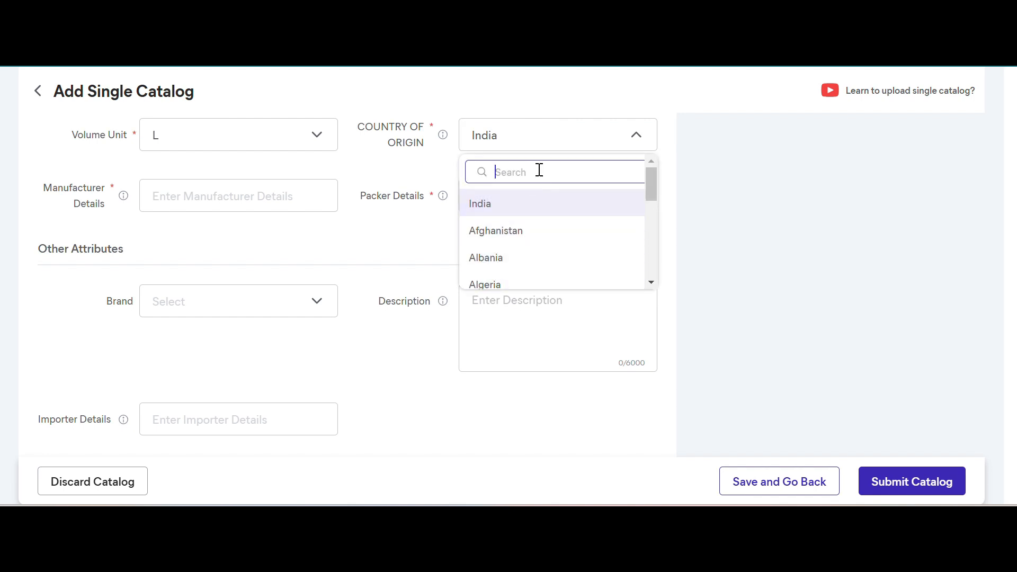
pyautogui.write('hin')
pyautogui.press('BackSpace')
pyautogui.press('BackSpace')
pyautogui.press('BackSpace')
pyautogui.write('c')
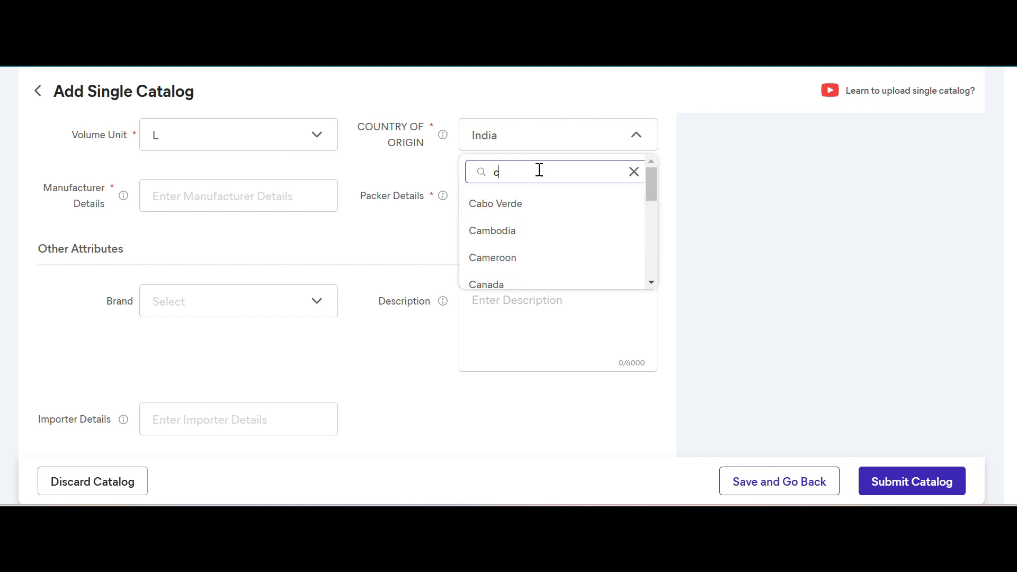
pyautogui.write('hina')
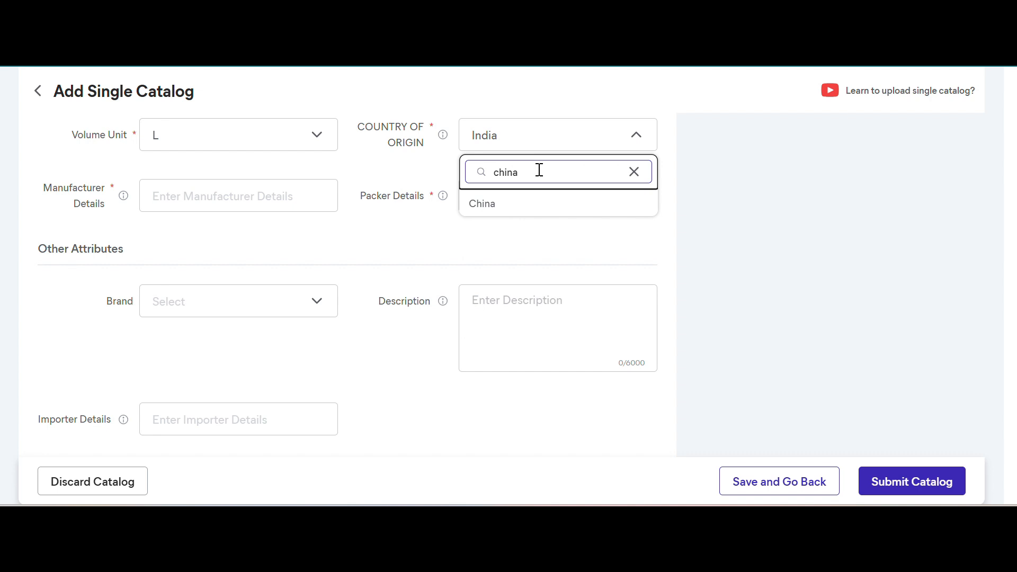
pyautogui.click(504, 210)
# - Fill in the Manufacturer Details with "china manufacturer name, Address, Phone Number and Email Id"
pyautogui.click(226, 202)
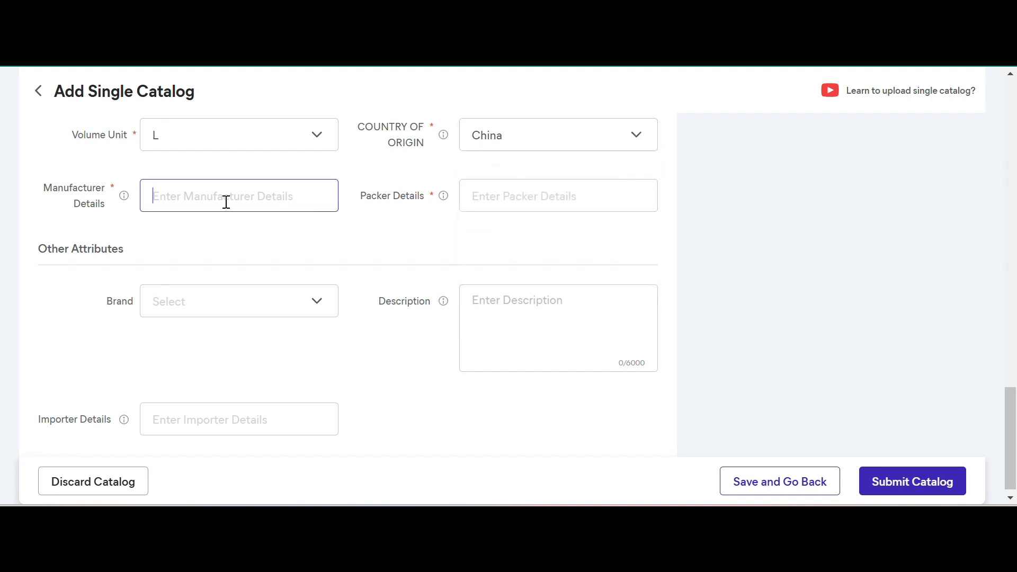
pyautogui.write('china man')
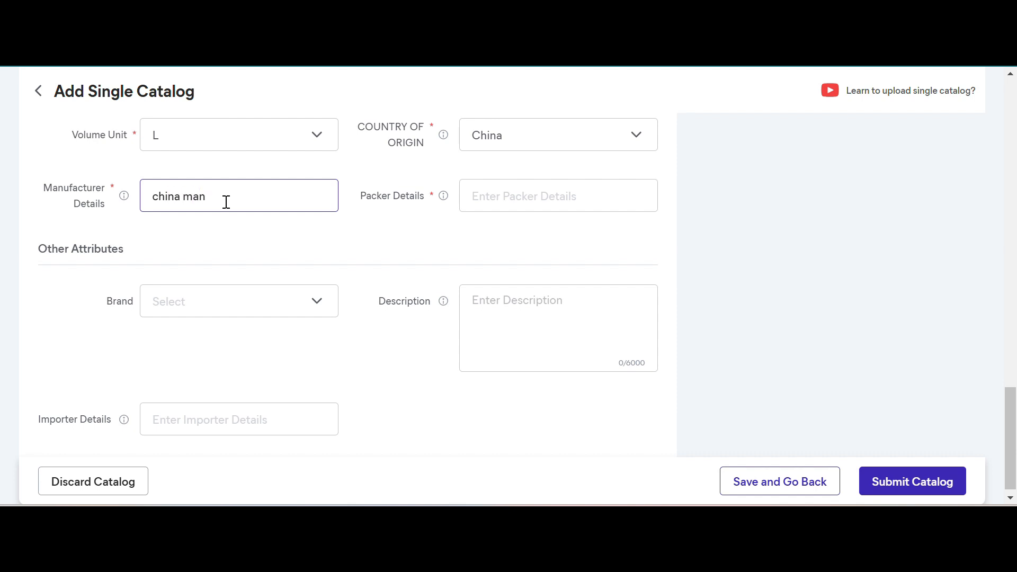
pyautogui.write('ufact')
pyautogui.write('urer name')
pyautogui.write(', Address, Phine n')
pyautogui.write('umber')
pyautogui.hotkey('ctrl', 'shift', 'Left')
pyautogui.hotkey('ctrl', 'shift', 'Left')
pyautogui.write('Phone Number and Email Id')
# - Copy the complete Manufacturer Details text into the Importer Details field
pyautogui.hotkey('ctrl', 'a')
pyautogui.click(496, 194)
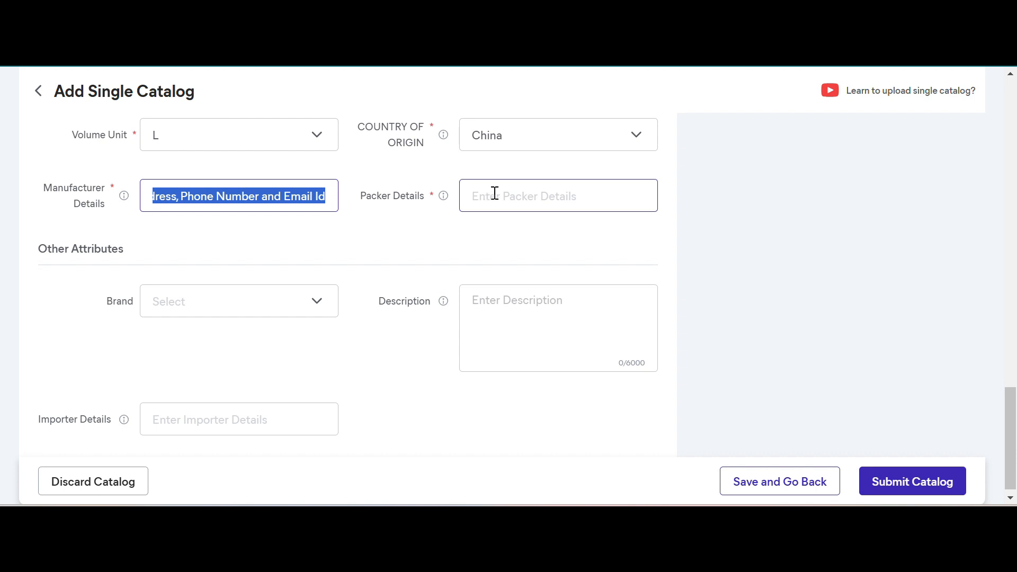
pyautogui.scroll(-1, 318, 386)
pyautogui.click(289, 405)
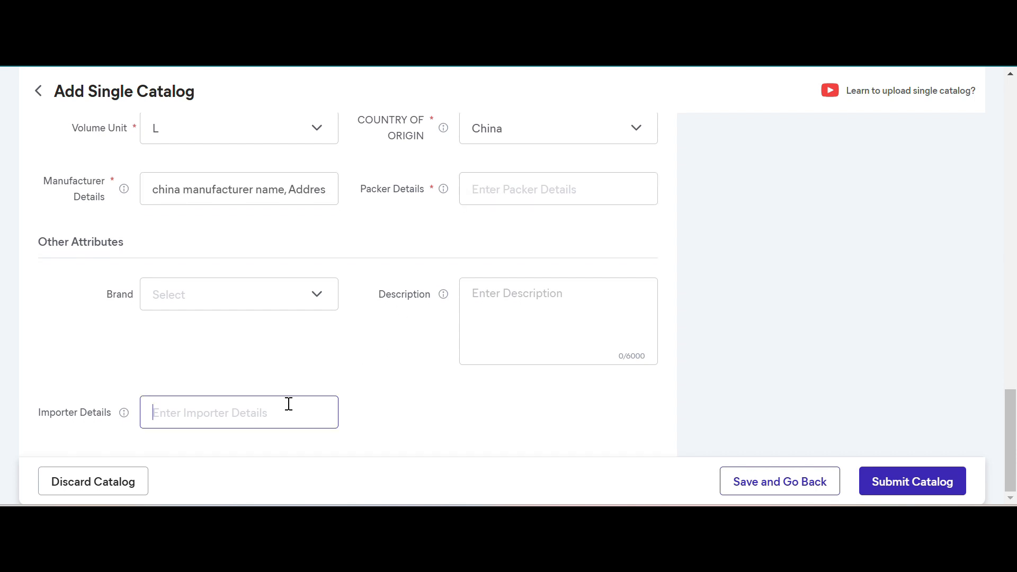
pyautogui.write('v')
pyautogui.press('BackSpace')
pyautogui.hotkey('ctrl', 'v')
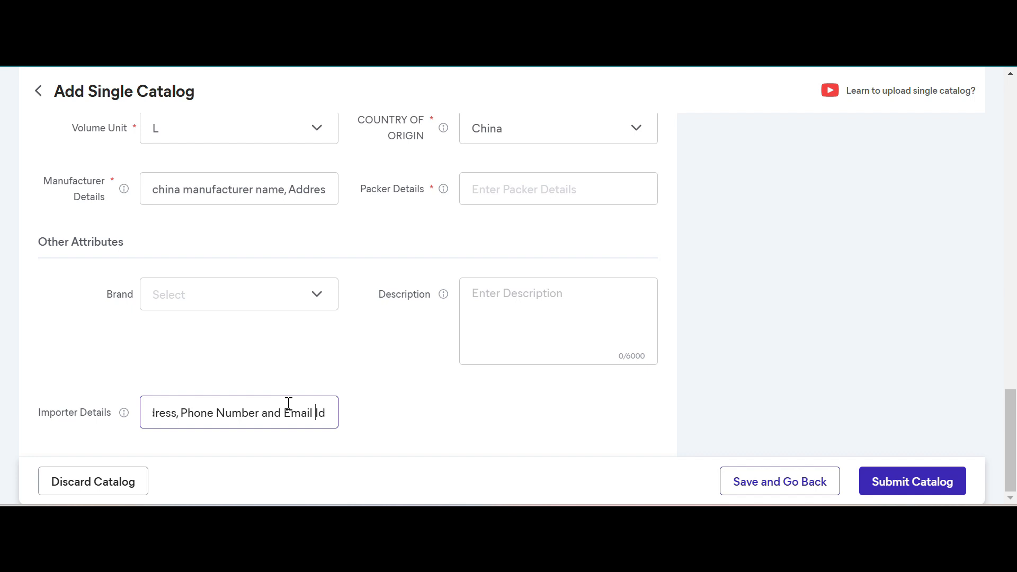
# - Replace the word "manufacturer" with "Imported" in the Importer Details and finish the text with a period
pyautogui.press('Home')
pyautogui.hotkey('ctrl', 'shift', 'Right')
pyautogui.press('Right')
pyautogui.hotkey('ctrl', 'shift', 'Right')
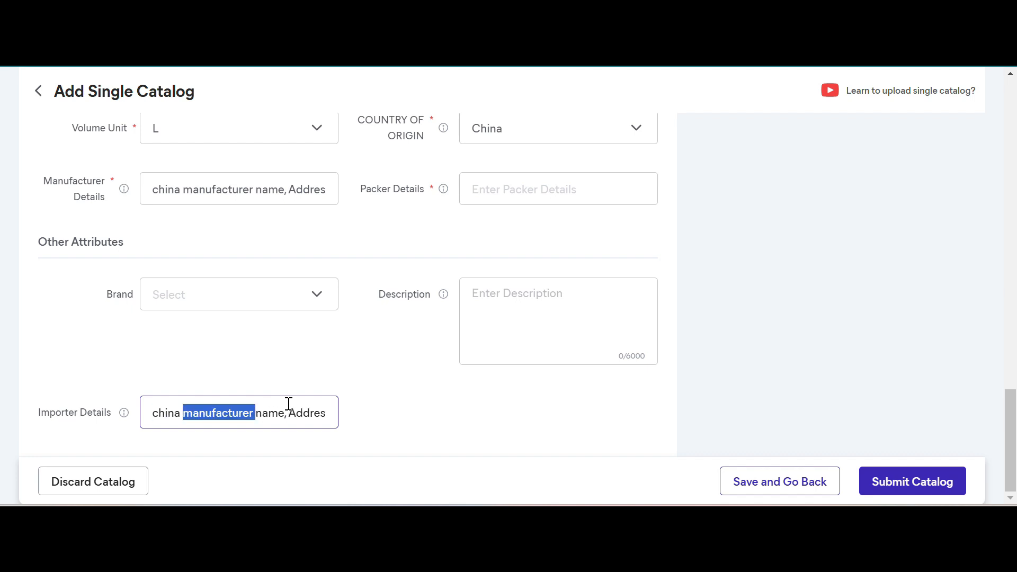
pyautogui.press('BackSpace')
pyautogui.write('Imported')
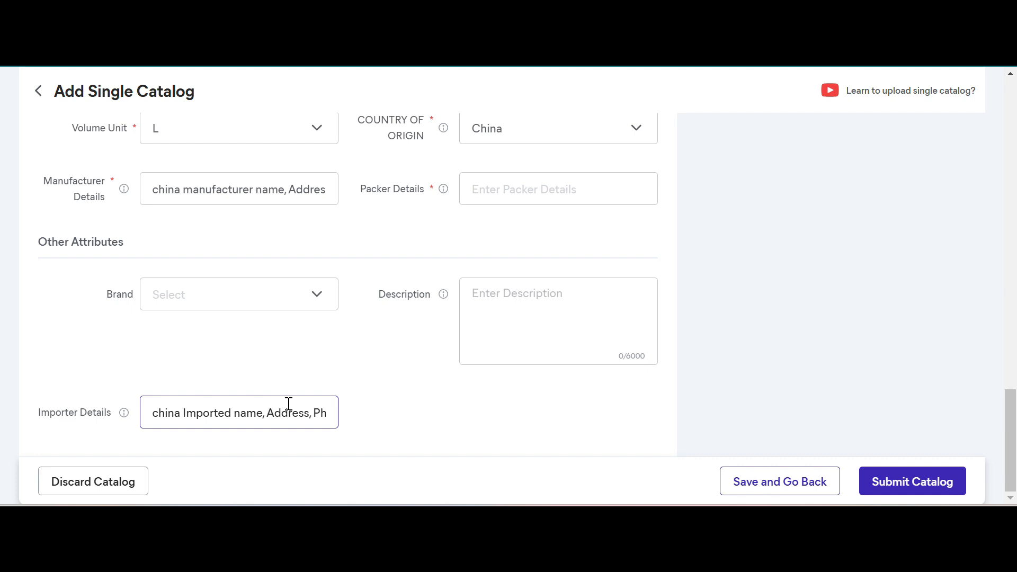
pyautogui.press('Right')
pyautogui.press('Right')
pyautogui.press('Right')
pyautogui.press('Right')
pyautogui.press('Right')
pyautogui.press('Right')
pyautogui.press('Right')
pyautogui.press('Right')
pyautogui.press('Right')
pyautogui.press('Right')
pyautogui.press('Right')
pyautogui.press('Right')
pyautogui.press('Right')
pyautogui.press('Right')
pyautogui.press('Right')
pyautogui.press('Right')
pyautogui.press('Right')
pyautogui.press('Right')
pyautogui.press('Right')
pyautogui.press('Right')
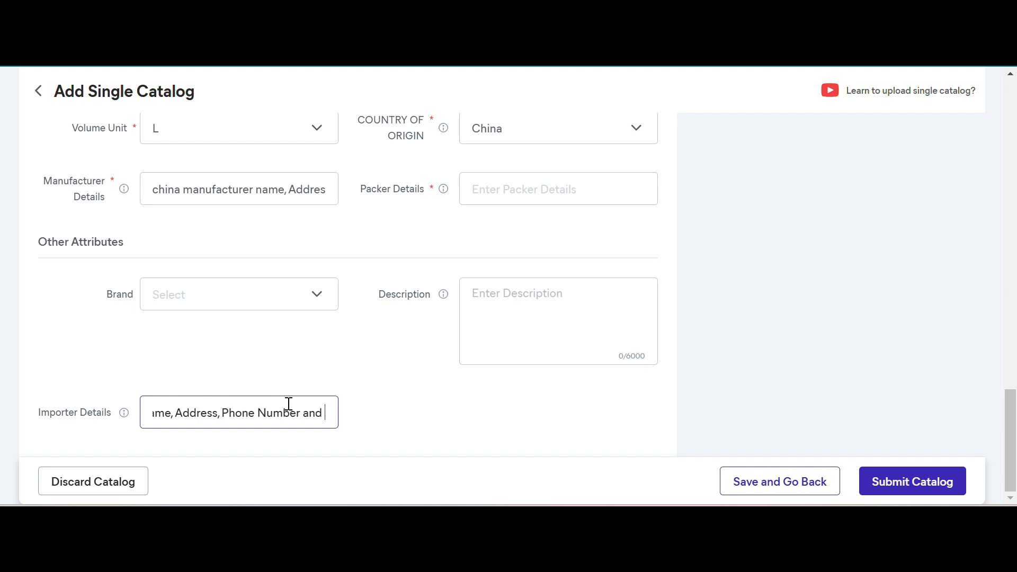
pyautogui.write('.')
# - Paste the copied manufacturer text into the Packer Details field and replace the words "china manufacturer" with "packing"
pyautogui.click(530, 192)
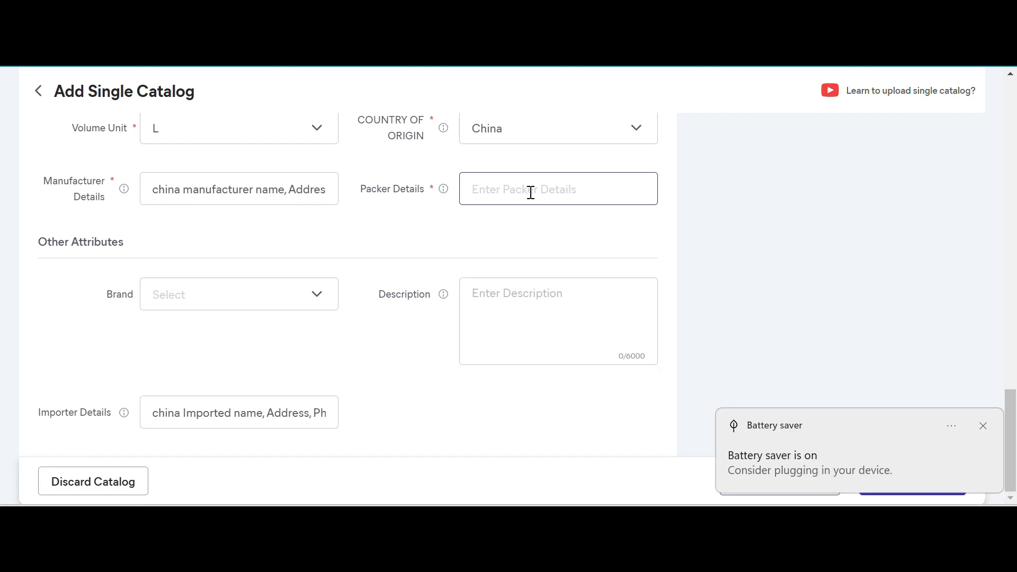
pyautogui.click(986, 427)
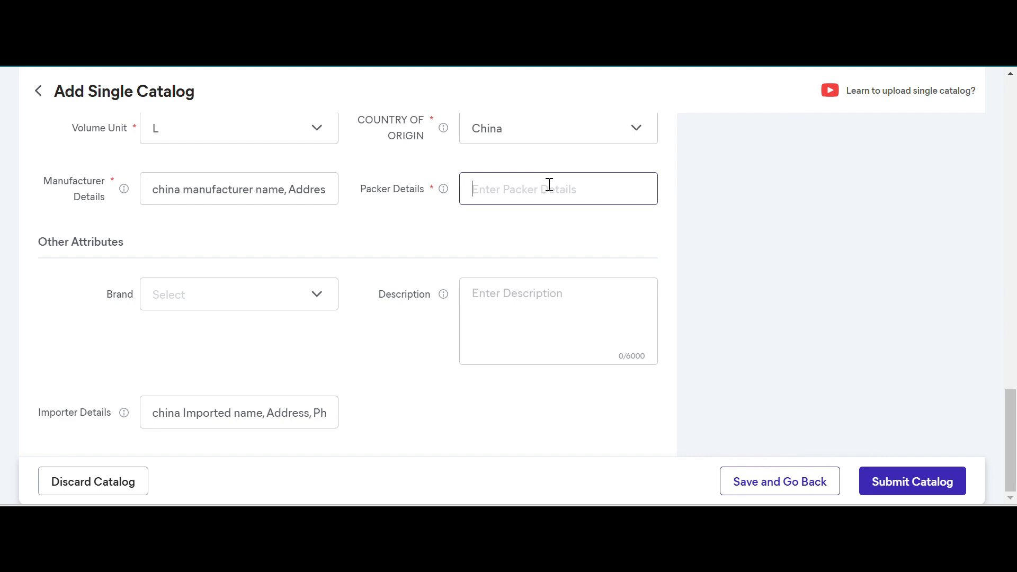
pyautogui.write('china manufacturer name, Address, Phone Number and Email id')
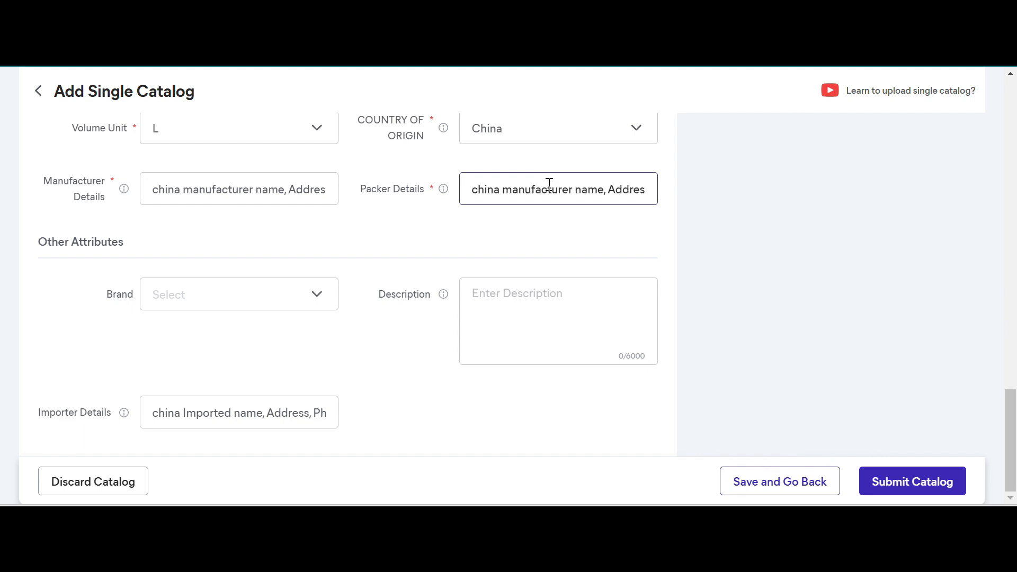
pyautogui.hotkey('ctrl', 'shift', 'Right')
pyautogui.hotkey('ctrl', 'shift', 'Right')
pyautogui.write('pa')
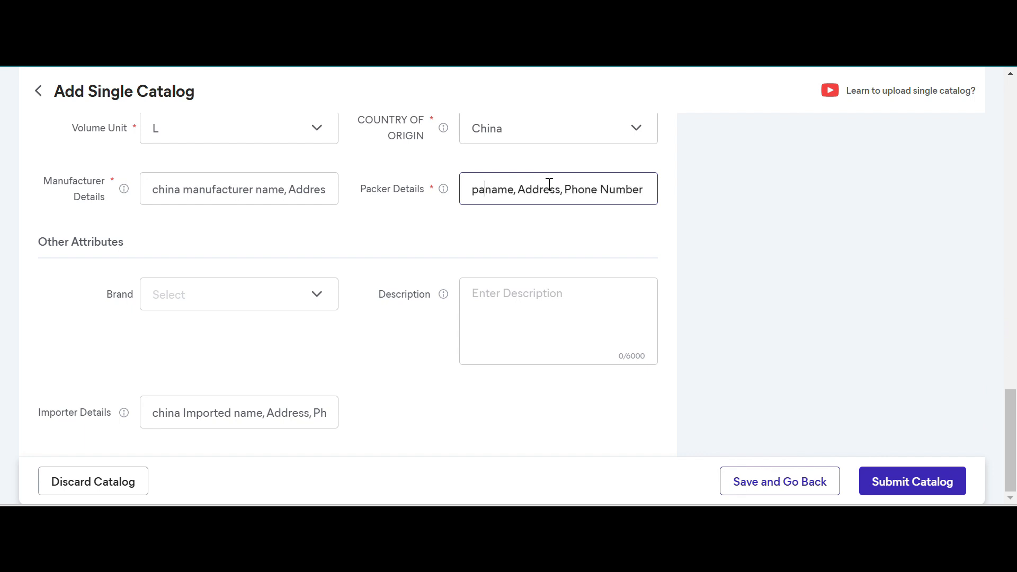
pyautogui.write('cking')
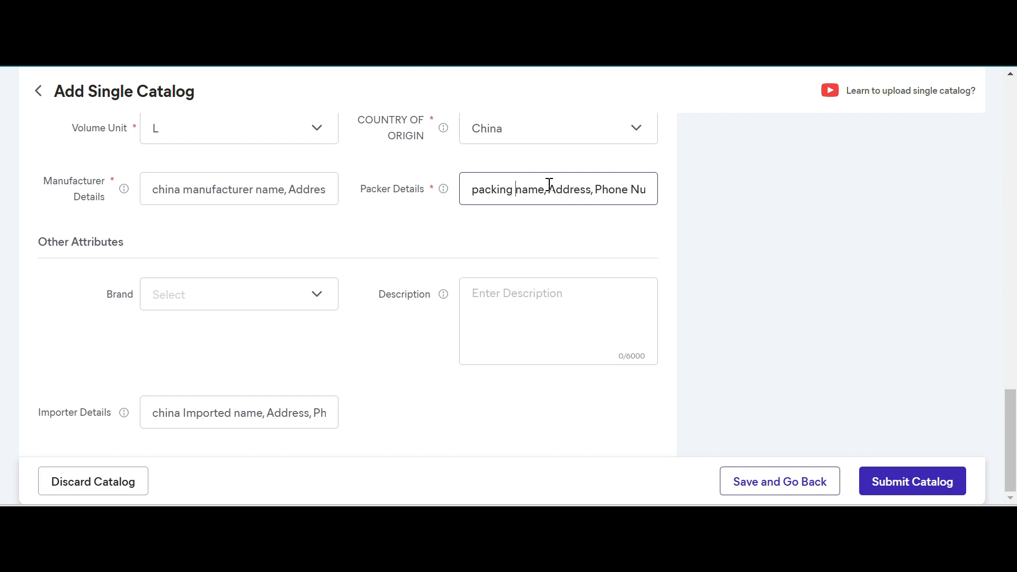
# - Search the Brand options for milton and select Milton
pyautogui.click(268, 291)
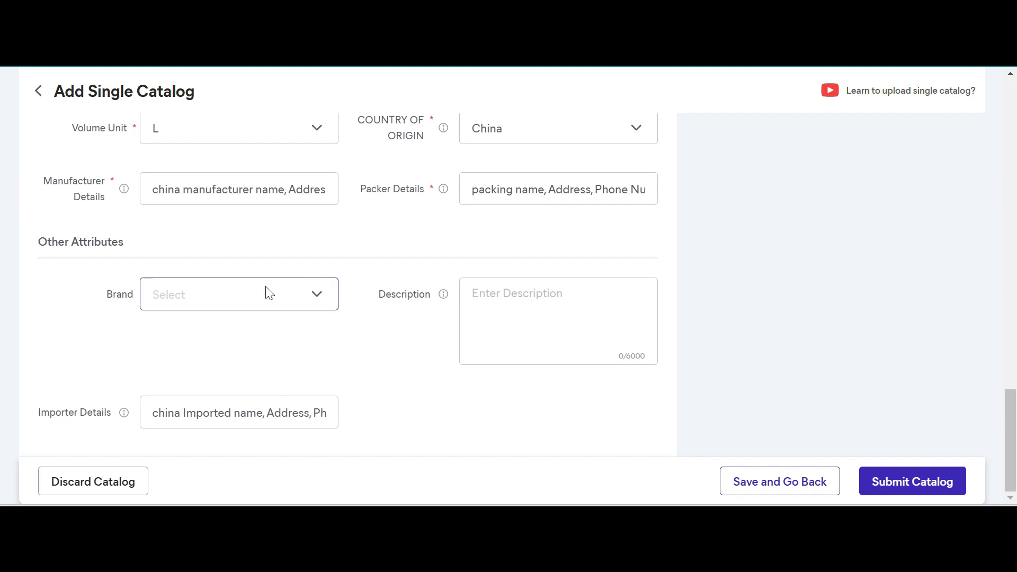
pyautogui.write('milton')
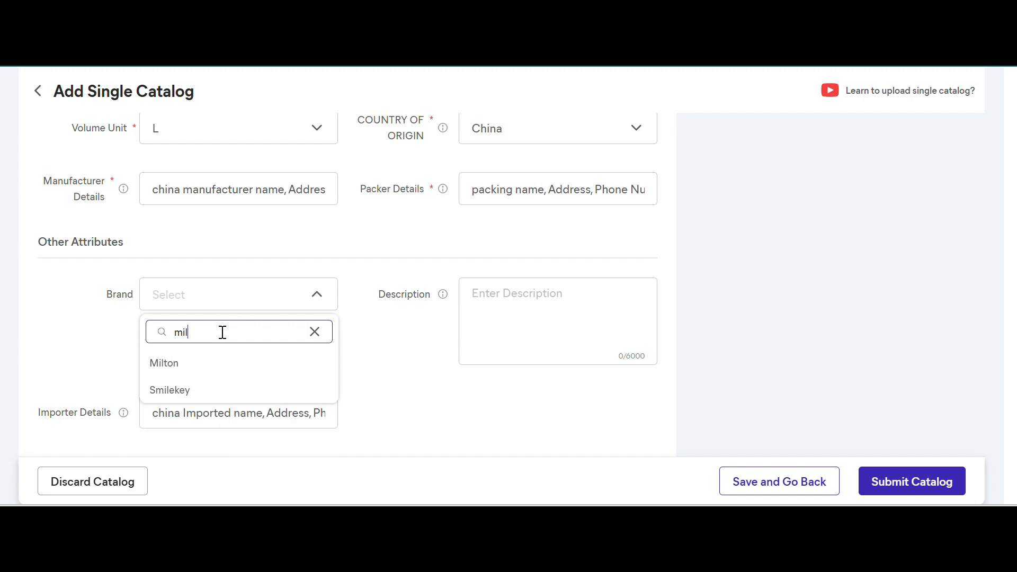
pyautogui.click(181, 363)
pyautogui.click(539, 330)
pyautogui.write('bds')
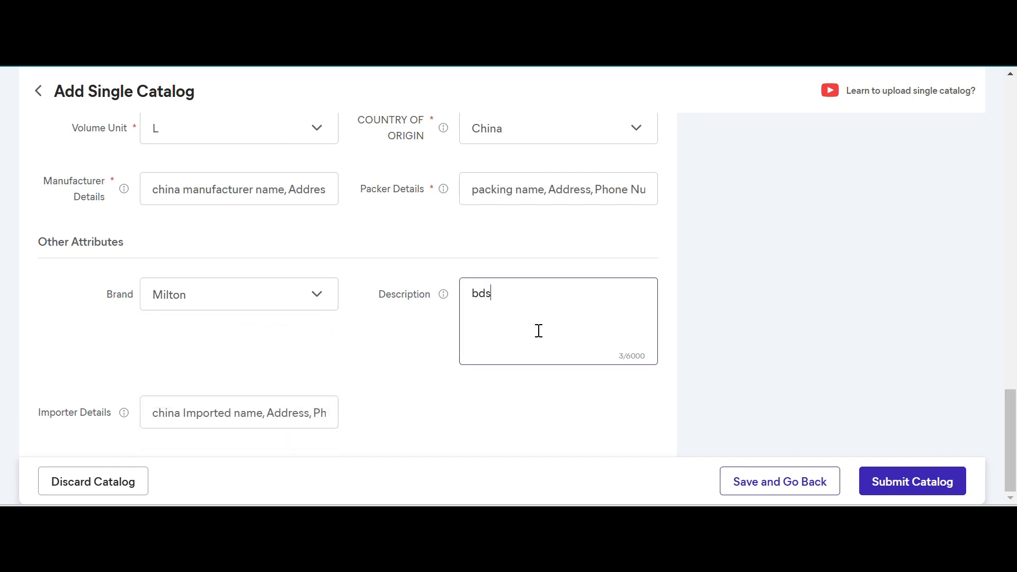
pyautogui.write('jasdbjkdbuleh')
pyautogui.hotkey('ctrl', 'a')
pyautogui.press('BackSpace')
# - Change the Brand under Other Attributes to 10CLUB
pyautogui.click(921, 479)
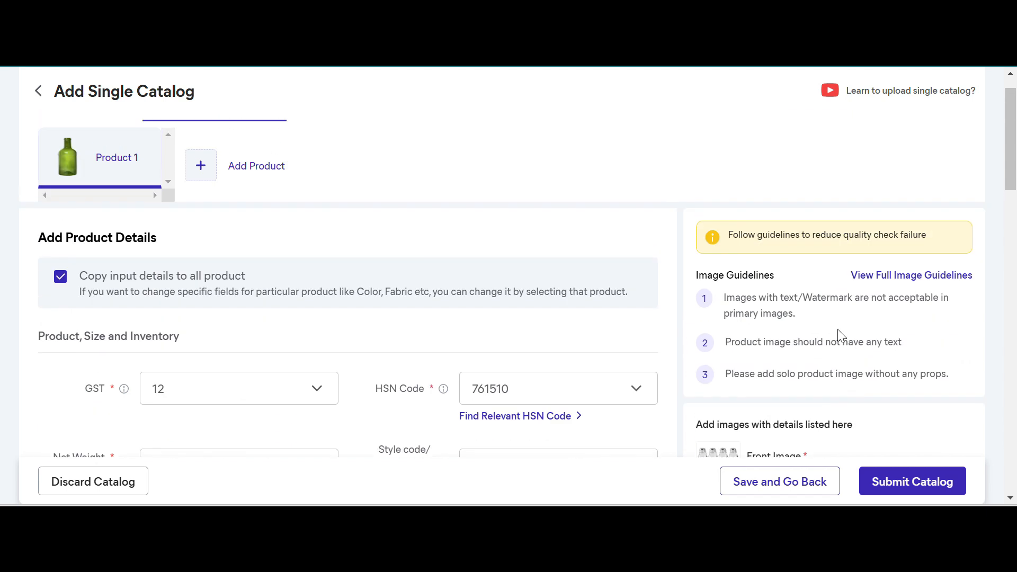
pyautogui.scroll(-15, 838, 334)
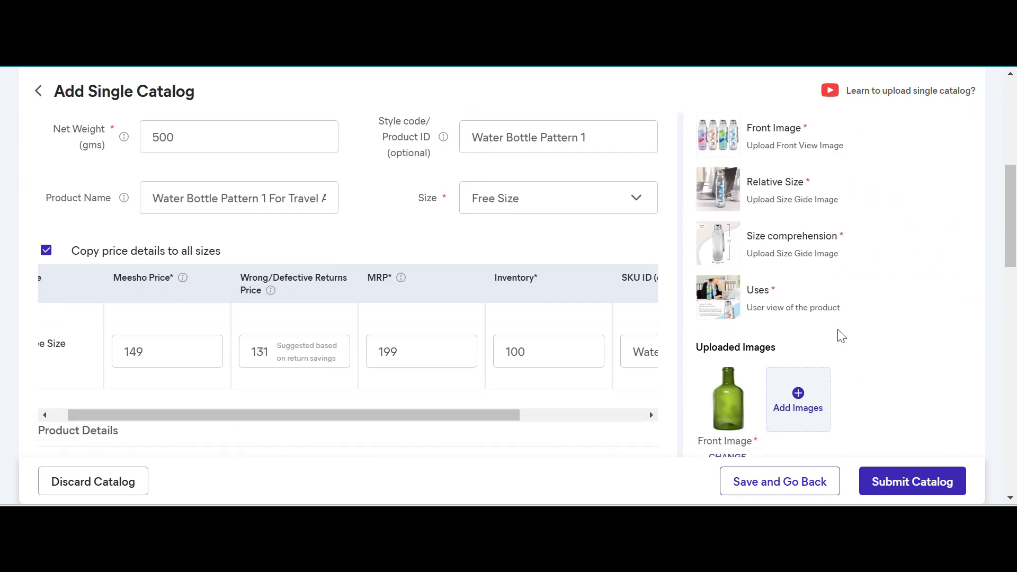
pyautogui.scroll(-4, 838, 329)
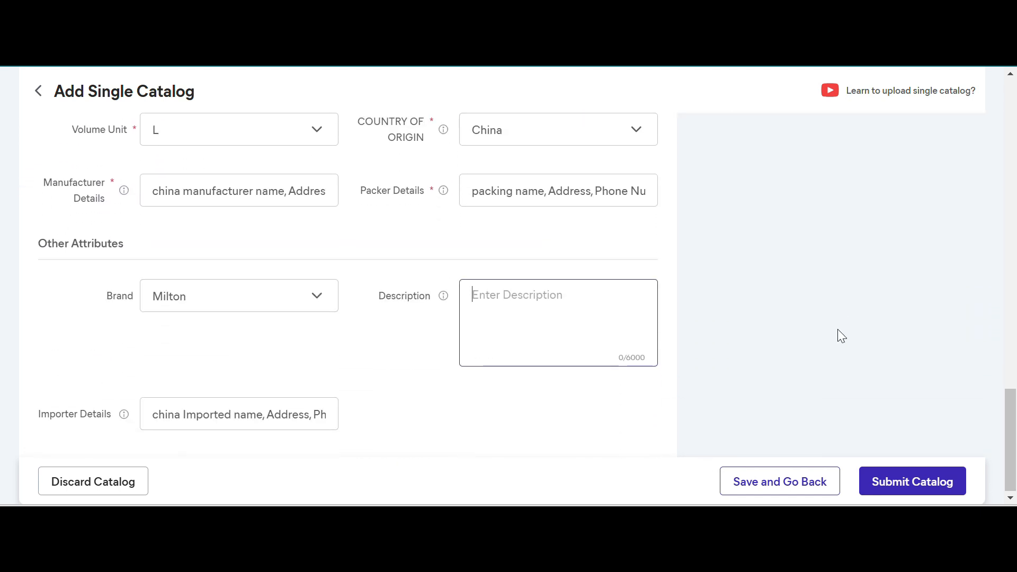
pyautogui.click(295, 300)
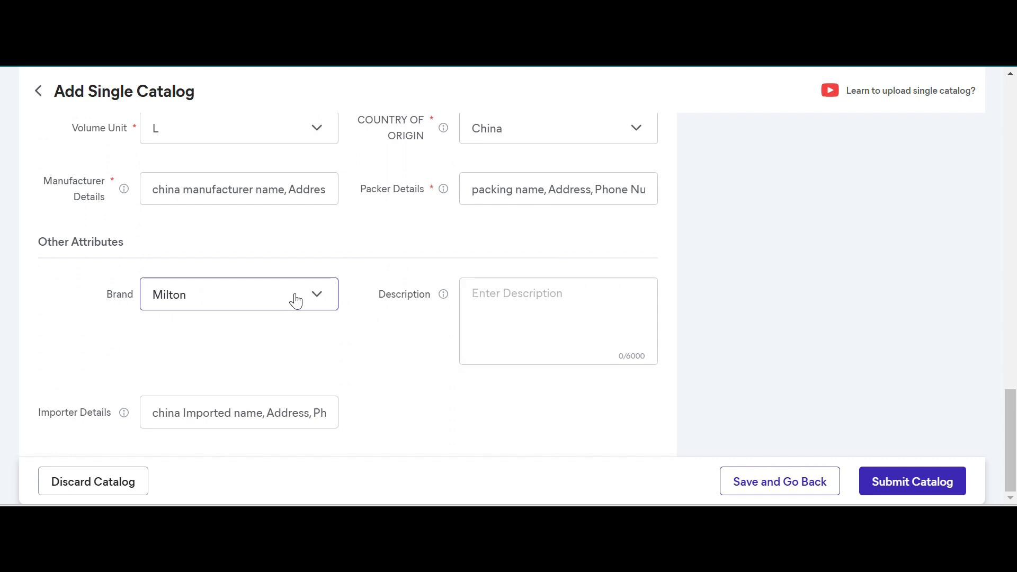
pyautogui.click(193, 372)
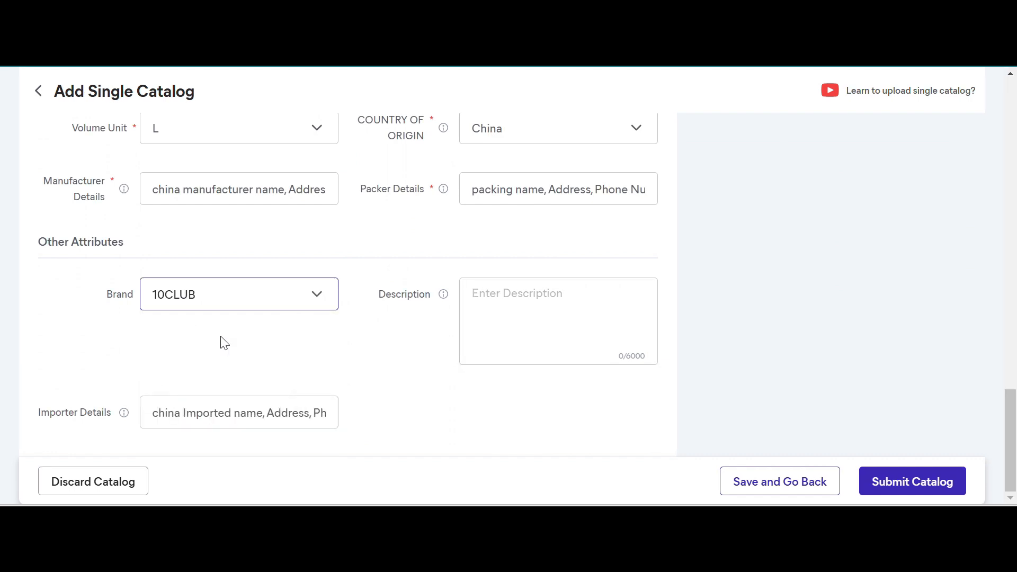
# - Look through the available Brand options and return to the start of the product details form
pyautogui.click(314, 309)
pyautogui.scroll(-6, 279, 372)
pyautogui.scroll(-8, 282, 375)
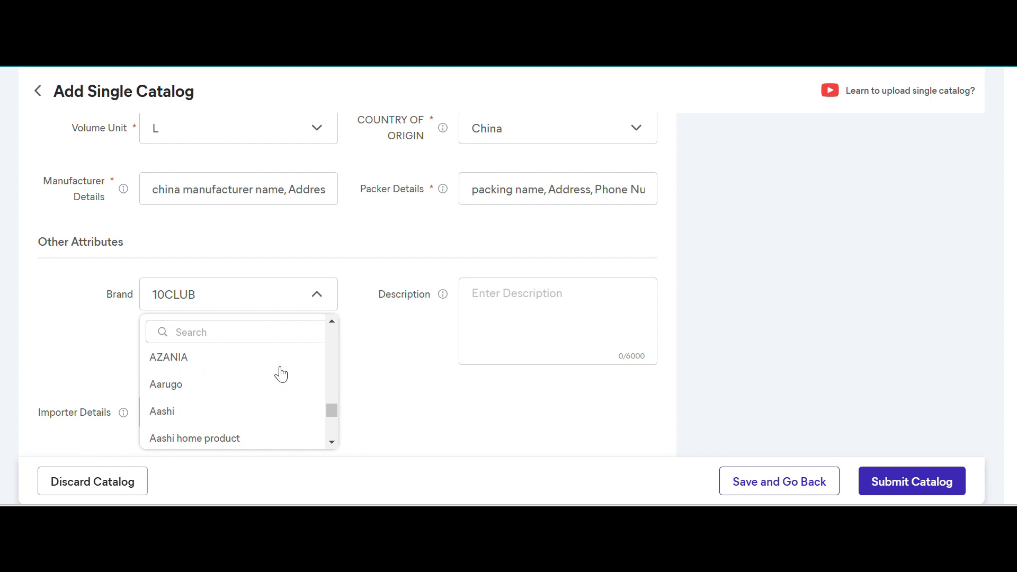
pyautogui.scroll(-4, 279, 372)
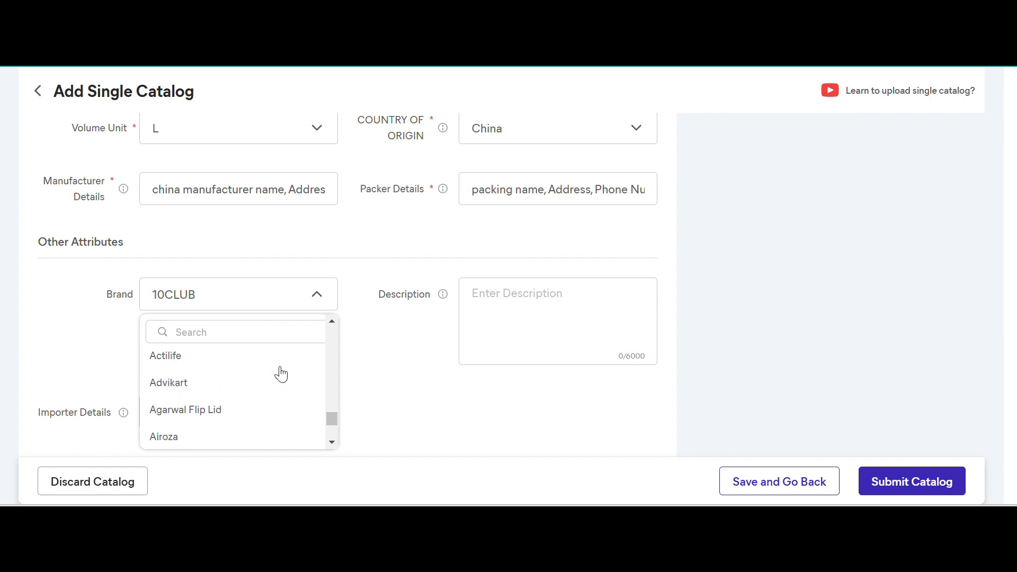
pyautogui.click(427, 398)
pyautogui.click(324, 305)
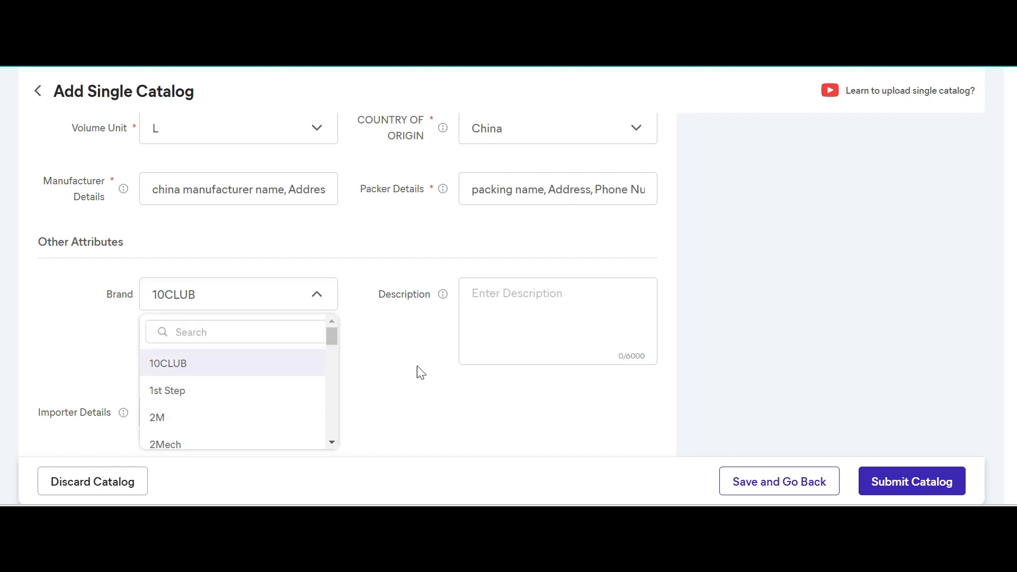
pyautogui.click(421, 408)
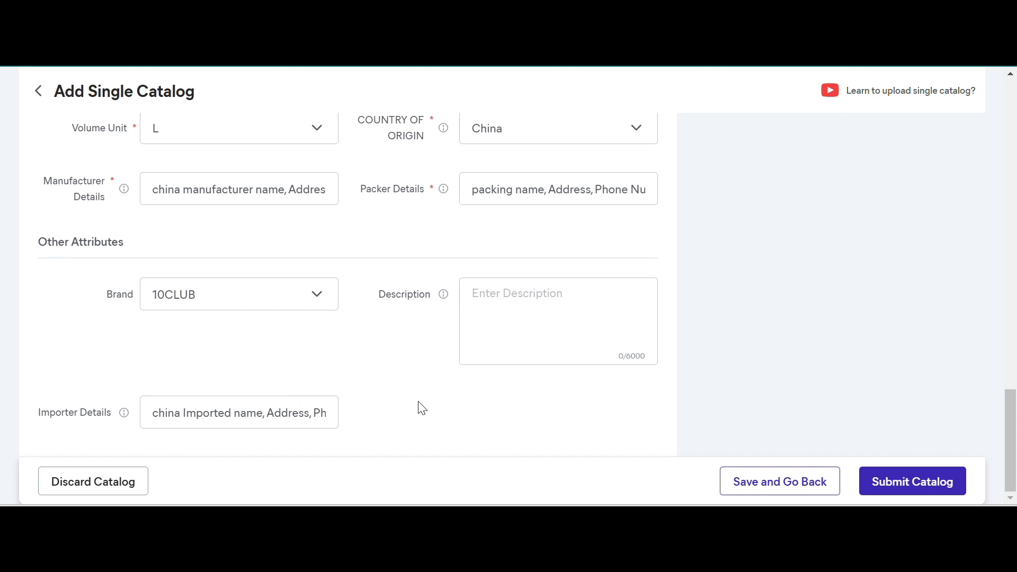
pyautogui.click(540, 325)
pyautogui.scroll(15, 717, 239)
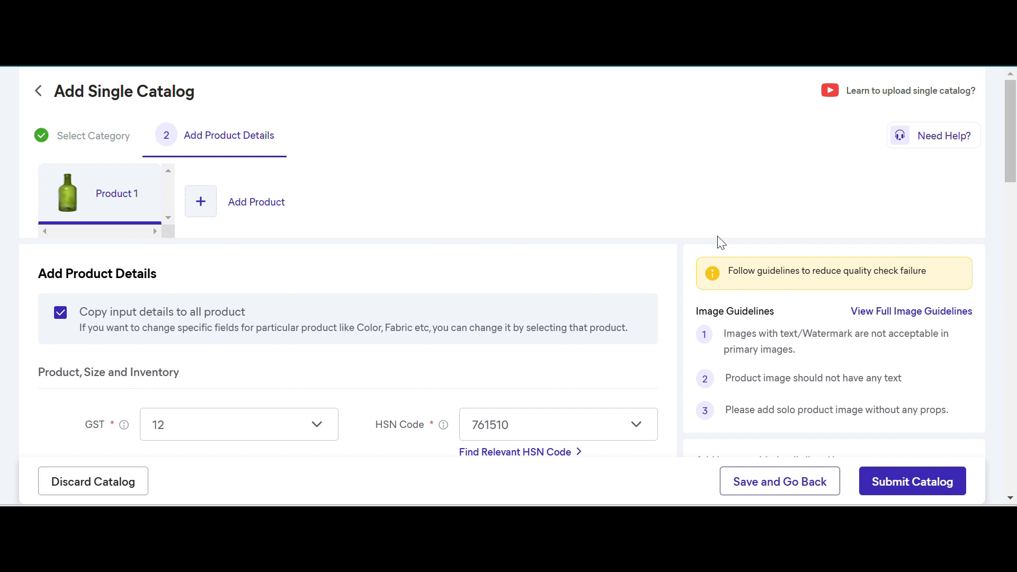